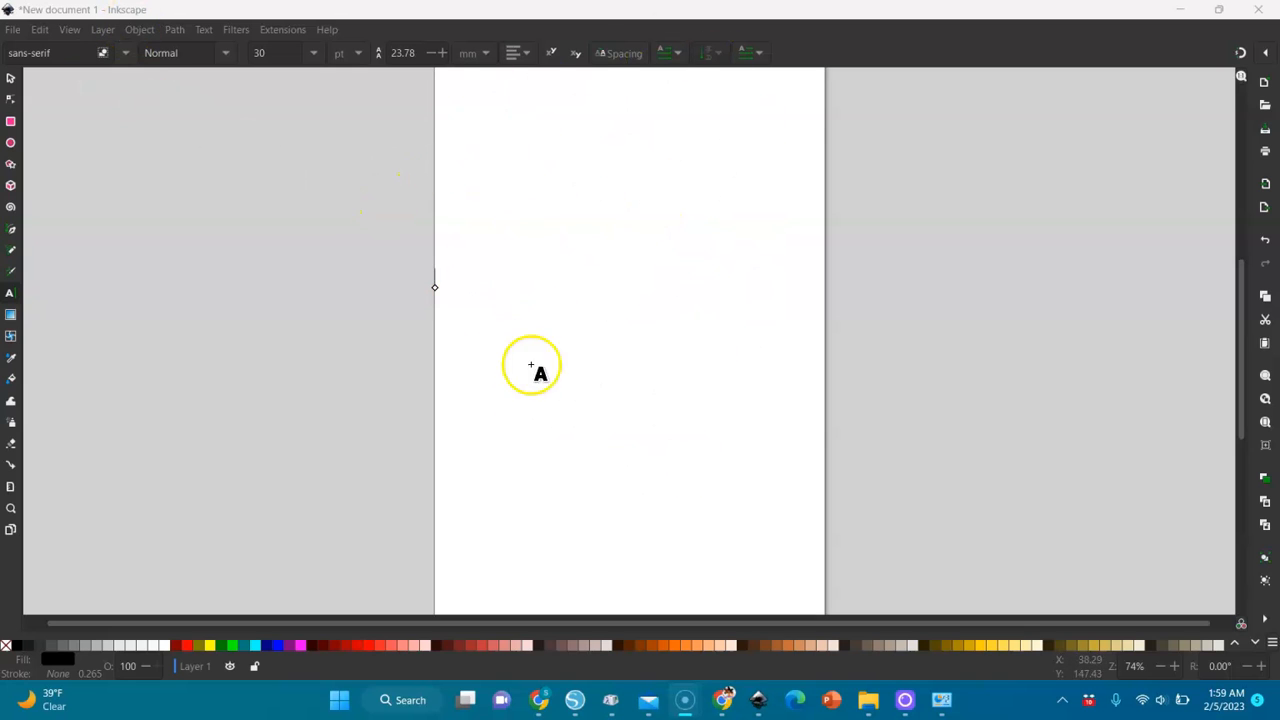
- Set the document's page units to inches and its format to US Letter (8.5 x 11 in)
{"action": "left_click", "coordinate": [13, 30]}
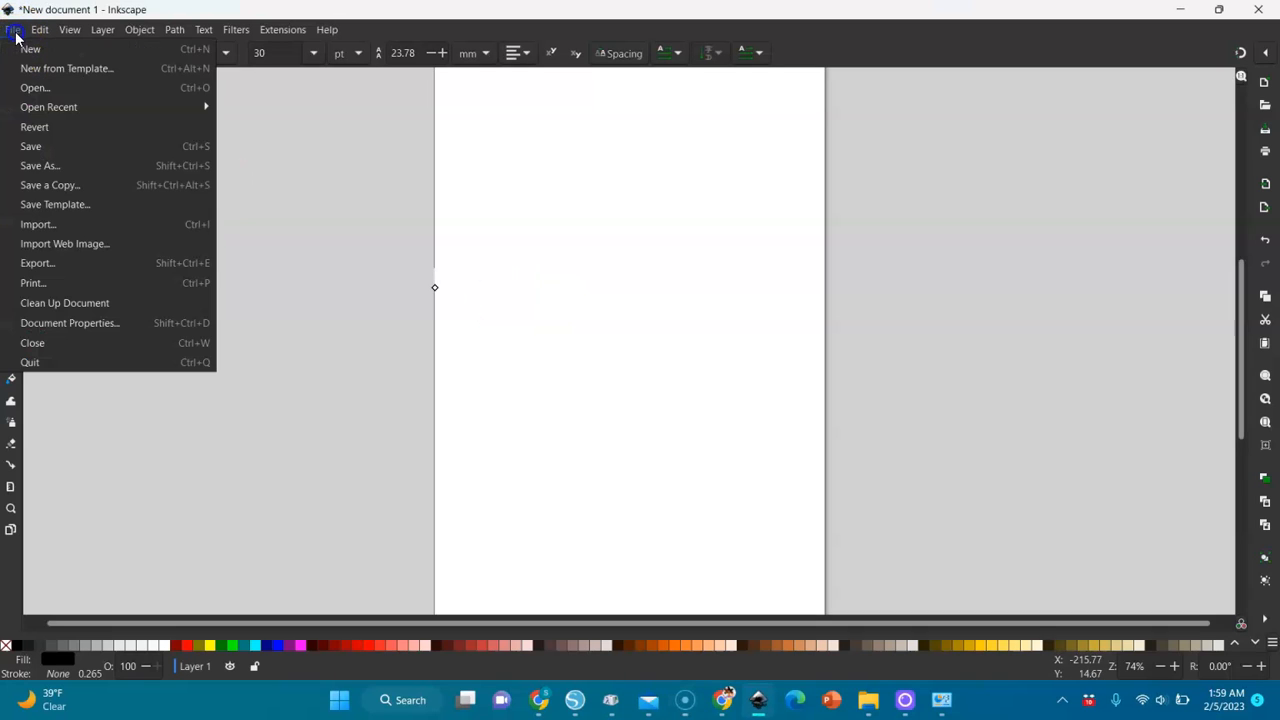
{"action": "left_click", "coordinate": [60, 324]}
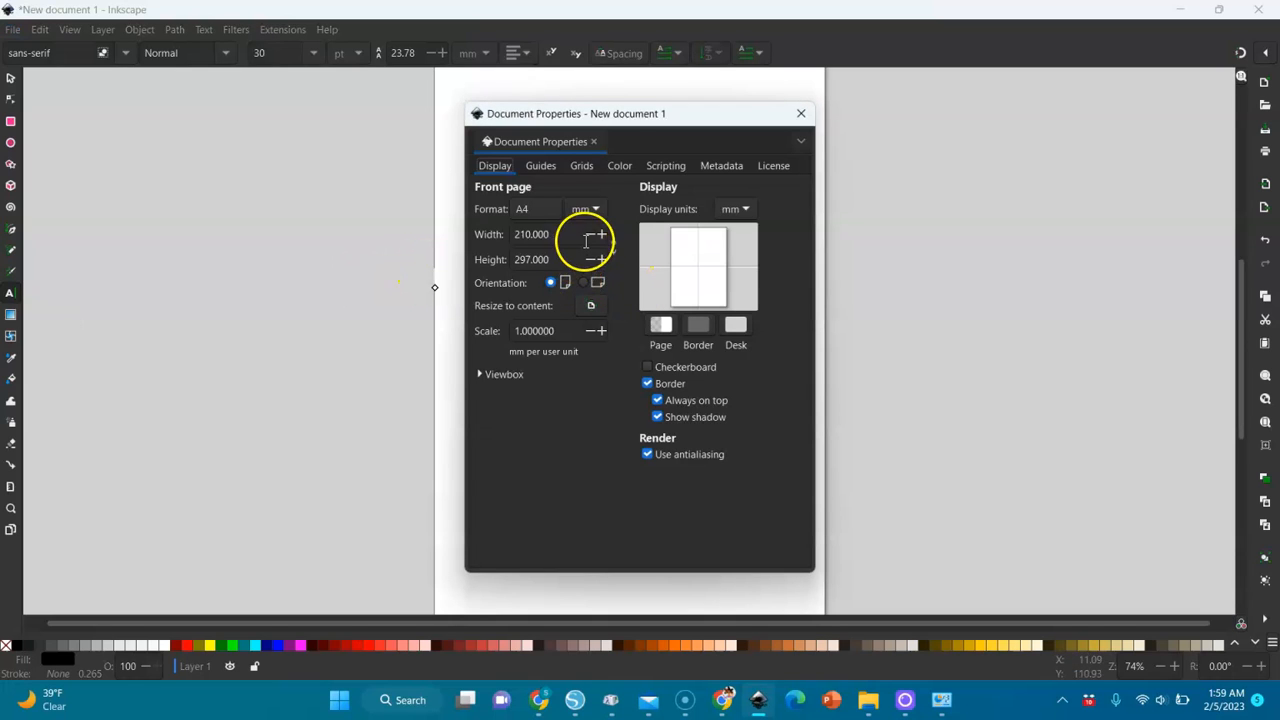
{"action": "left_click", "coordinate": [592, 210]}
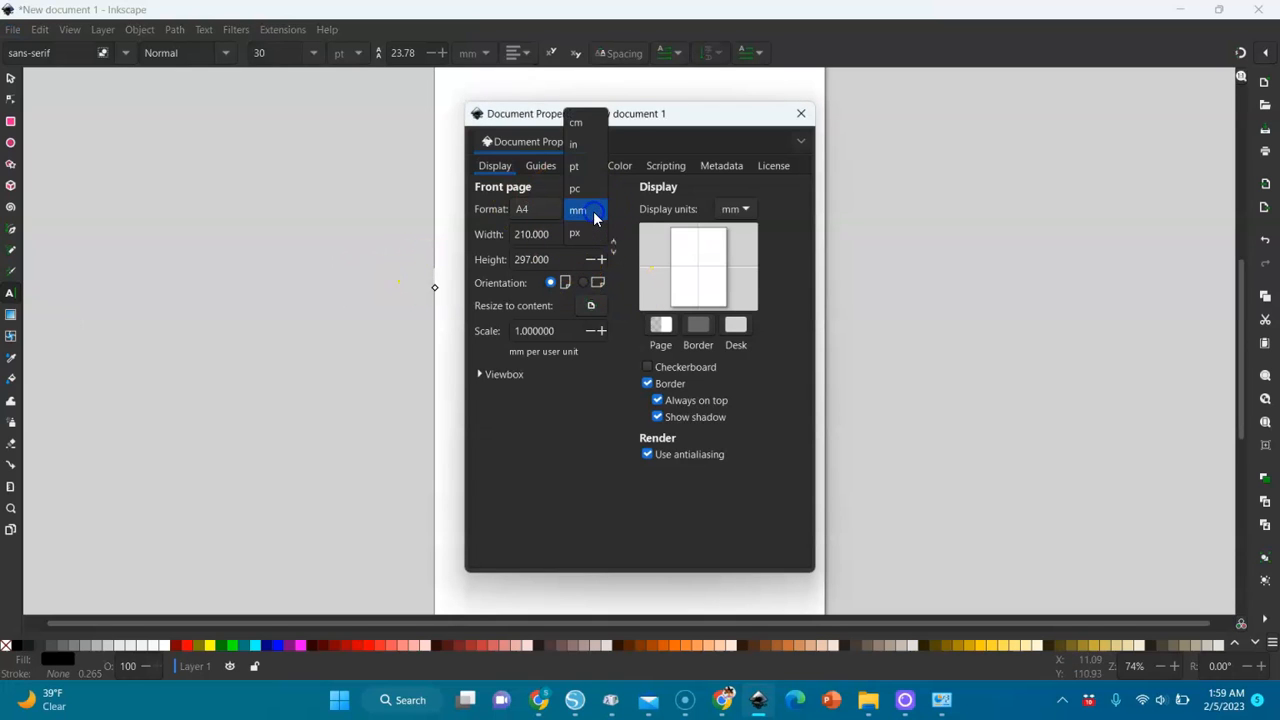
{"action": "left_click", "coordinate": [573, 144]}
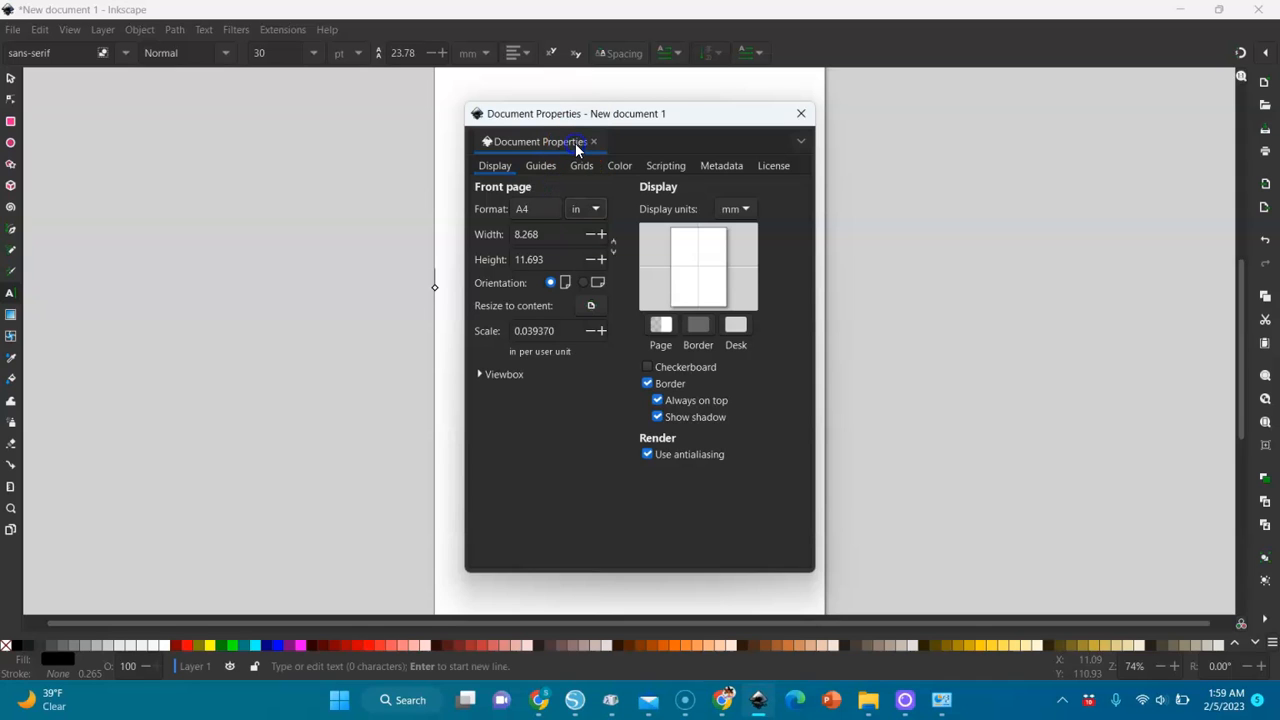
{"action": "left_click", "coordinate": [543, 209]}
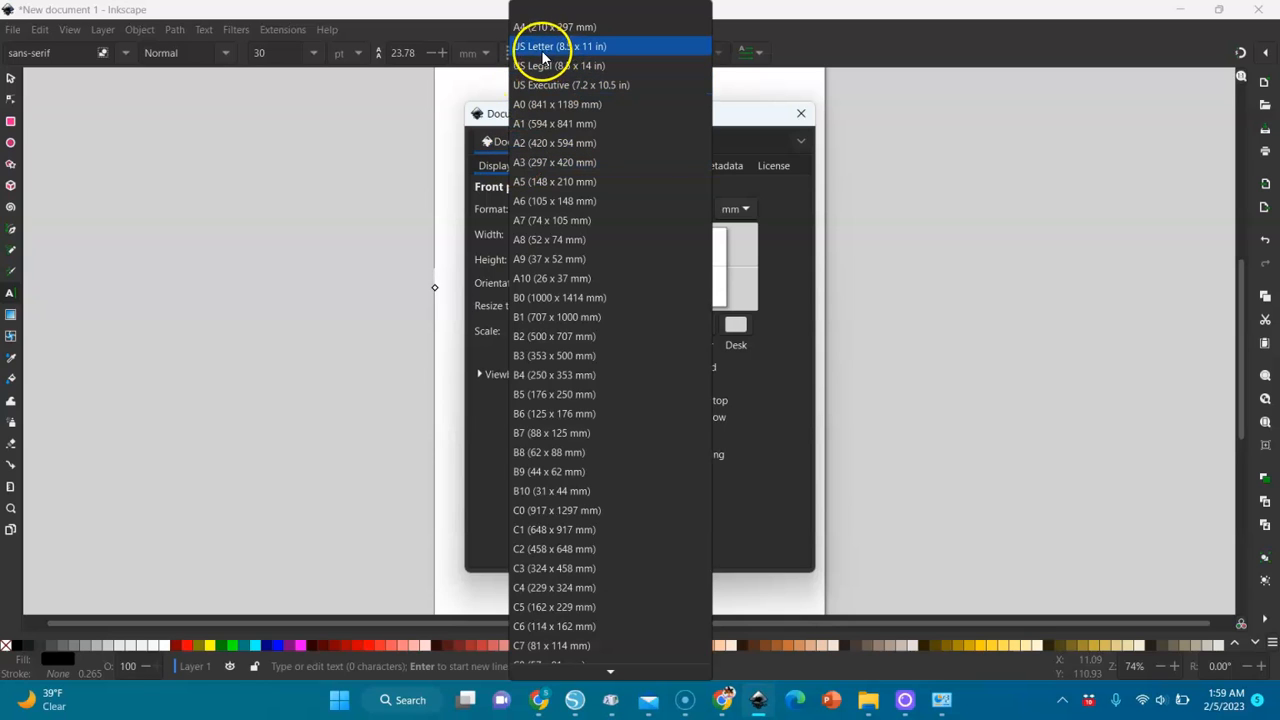
{"action": "left_click", "coordinate": [539, 52]}
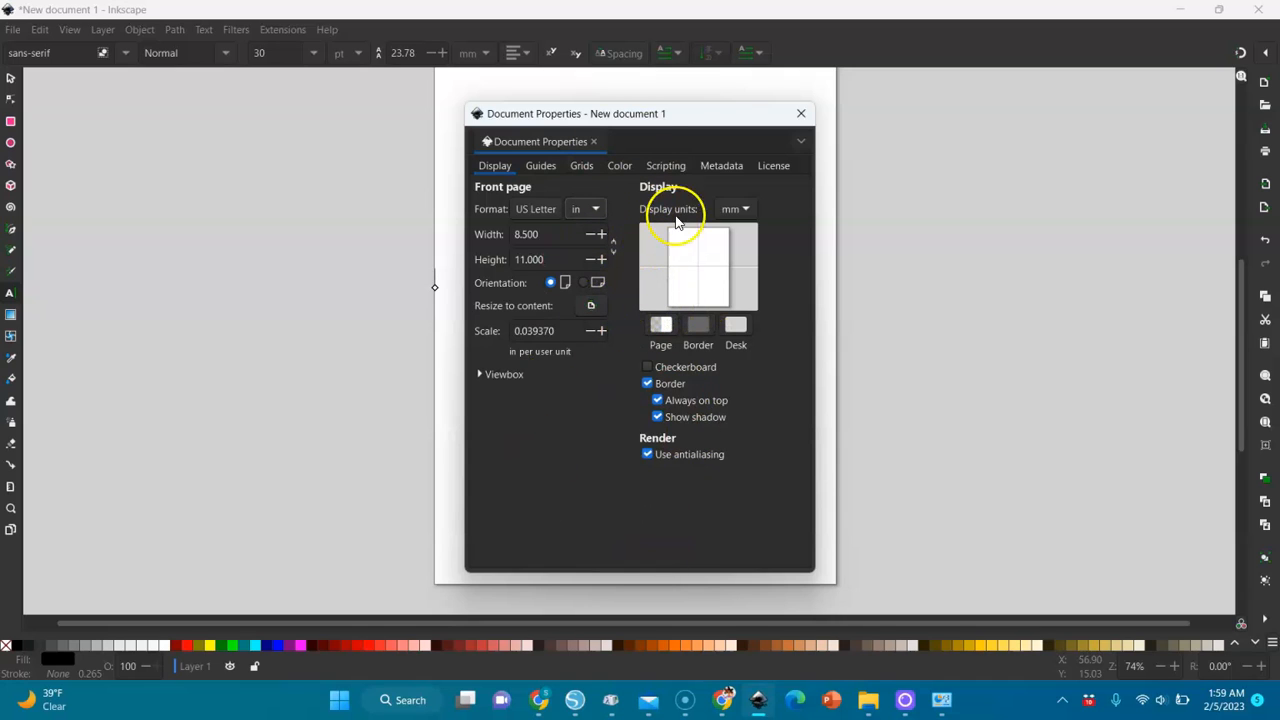
{"action": "left_click", "coordinate": [738, 209]}
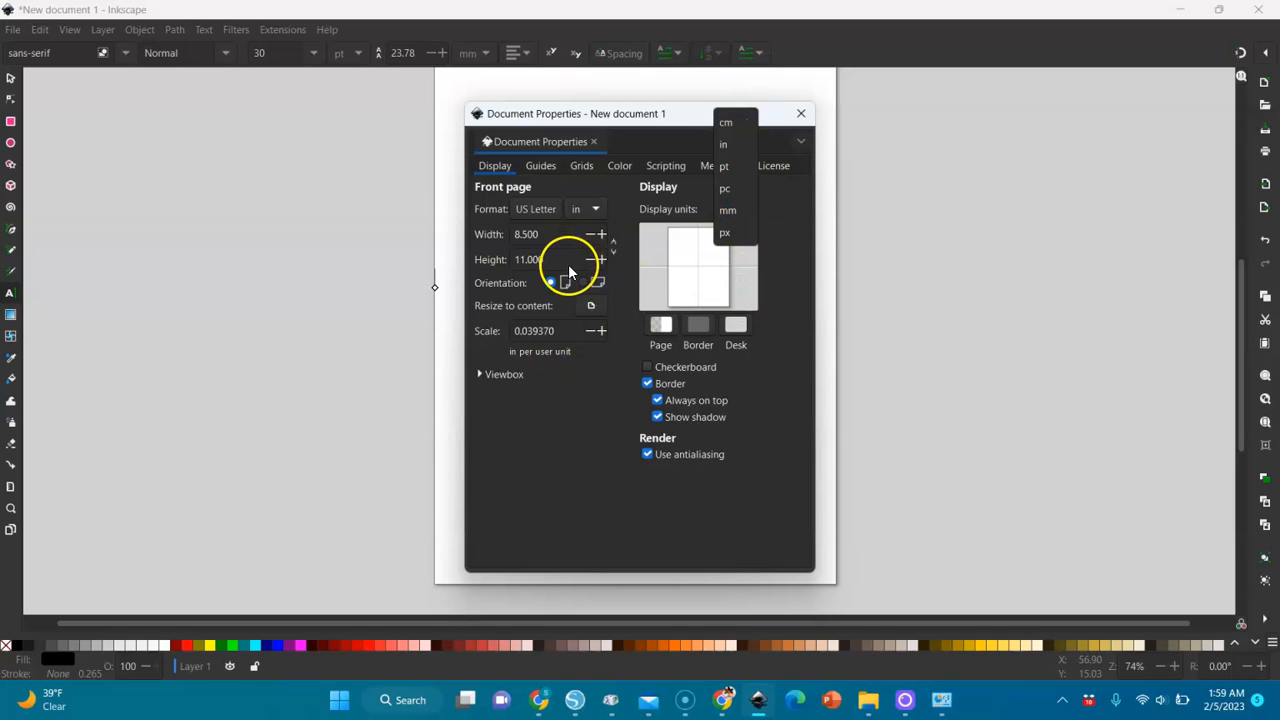
{"action": "left_click", "coordinate": [904, 169]}
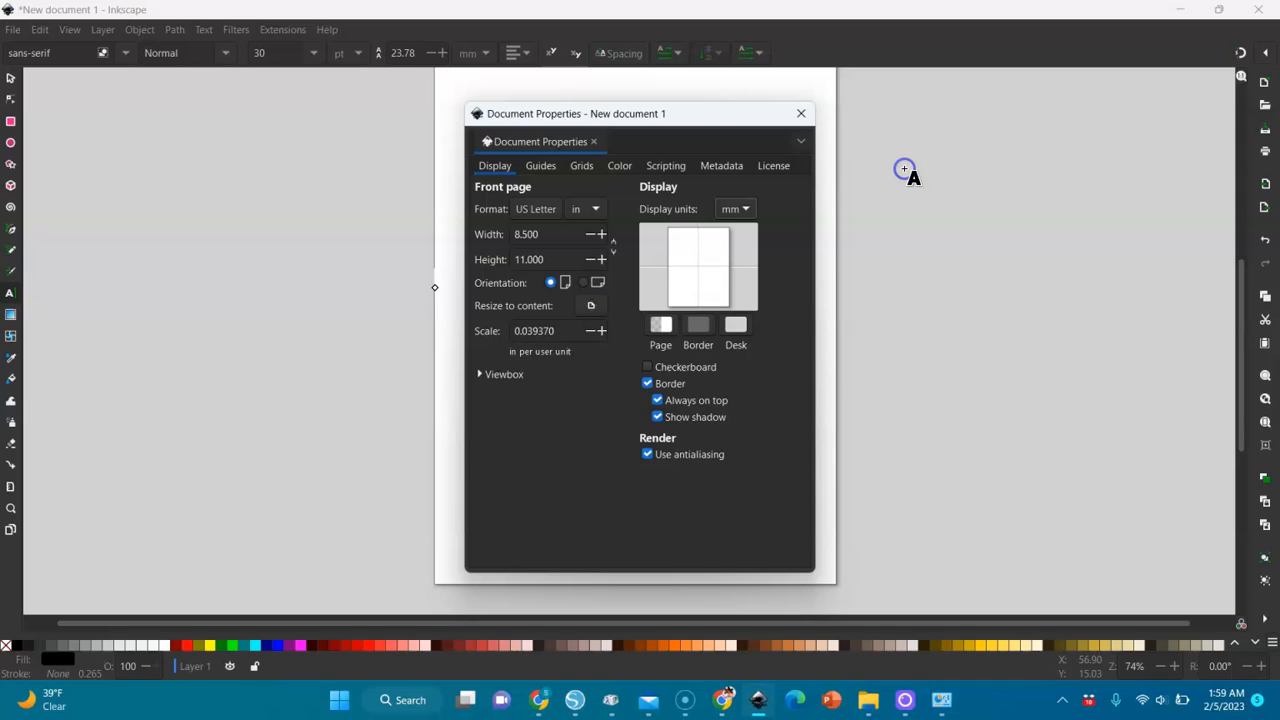
{"action": "left_click", "coordinate": [801, 113]}
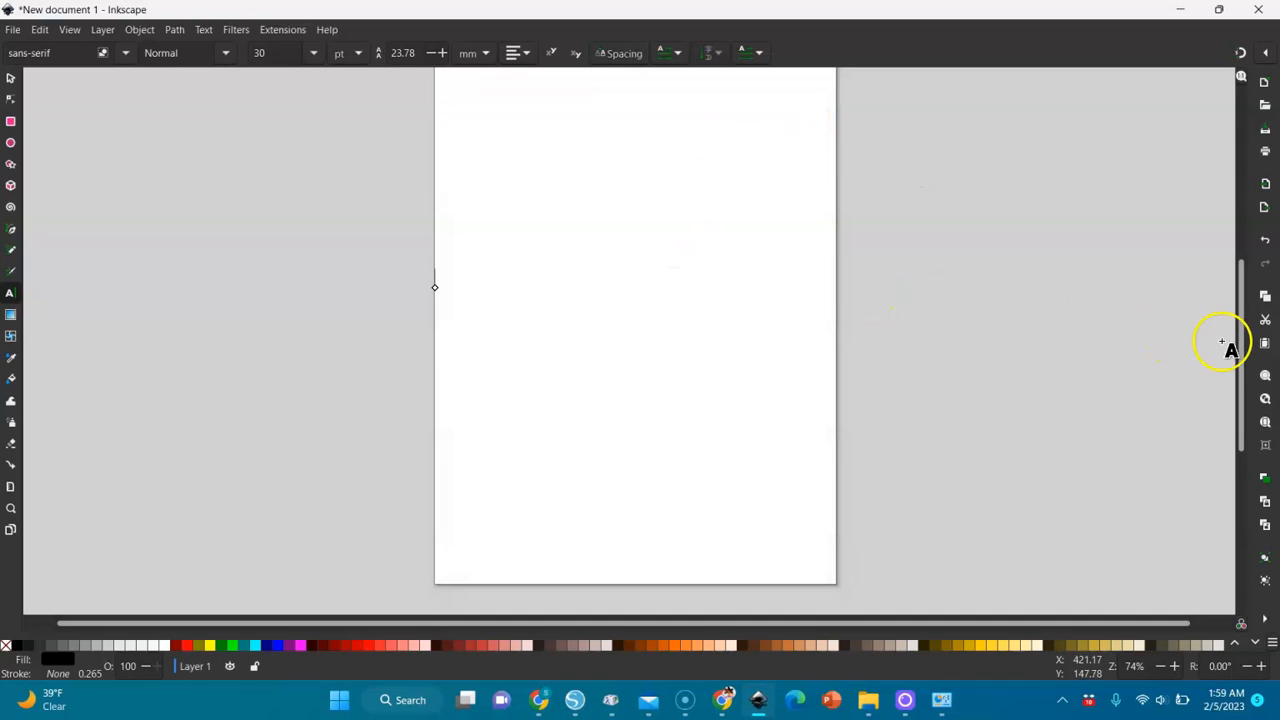
{"action": "mouse_move", "coordinate": [1234, 357]}
{"action": "left_mouse_down"}
{"action": "mouse_move", "coordinate": [1234, 317]}
{"action": "mouse_move", "coordinate": [1234, 370]}
{"action": "mouse_move", "coordinate": [1234, 343]}
{"action": "left_mouse_up"}
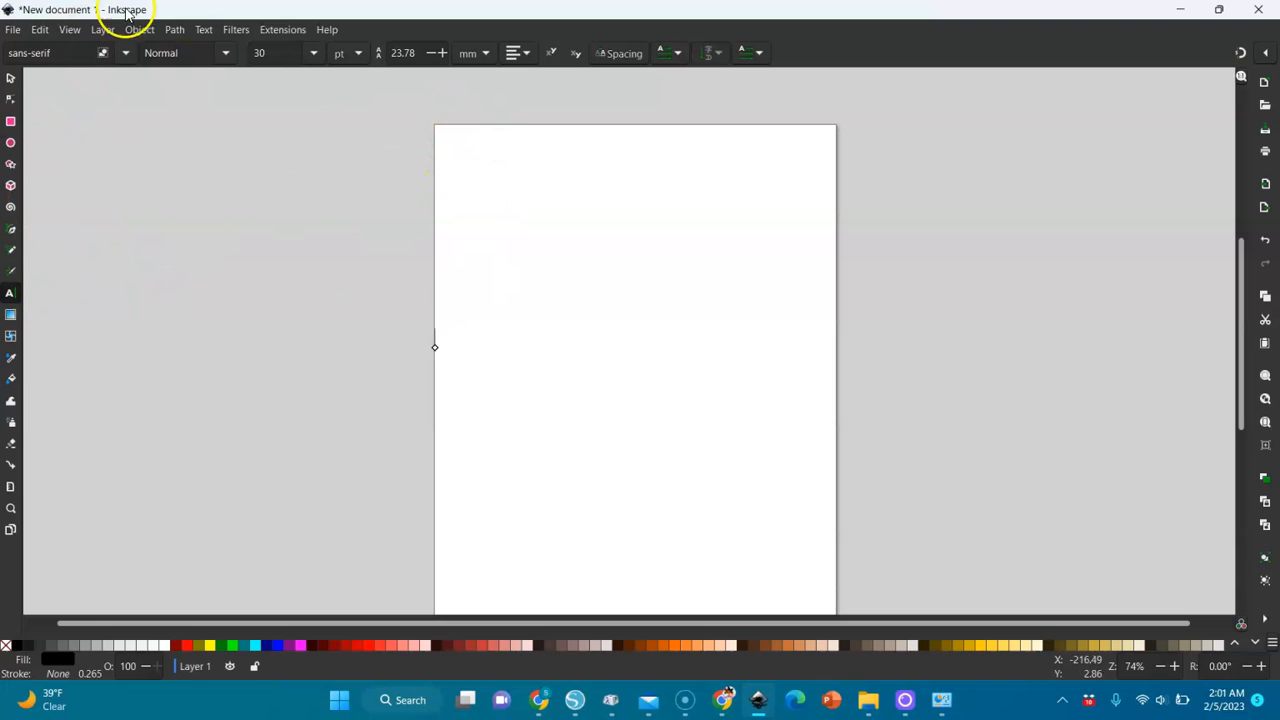
- Start saving the document as a new file and go to the Downloads folder
{"action": "left_click", "coordinate": [10, 30]}
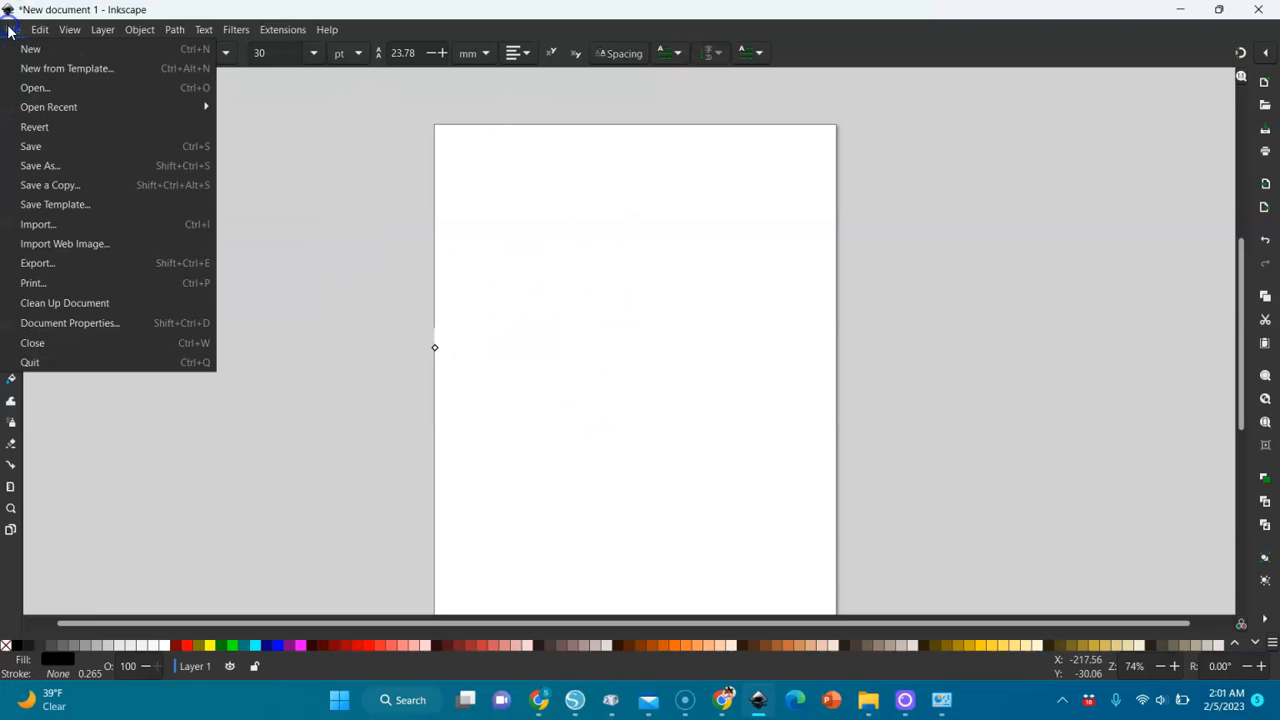
{"action": "left_click", "coordinate": [36, 166]}
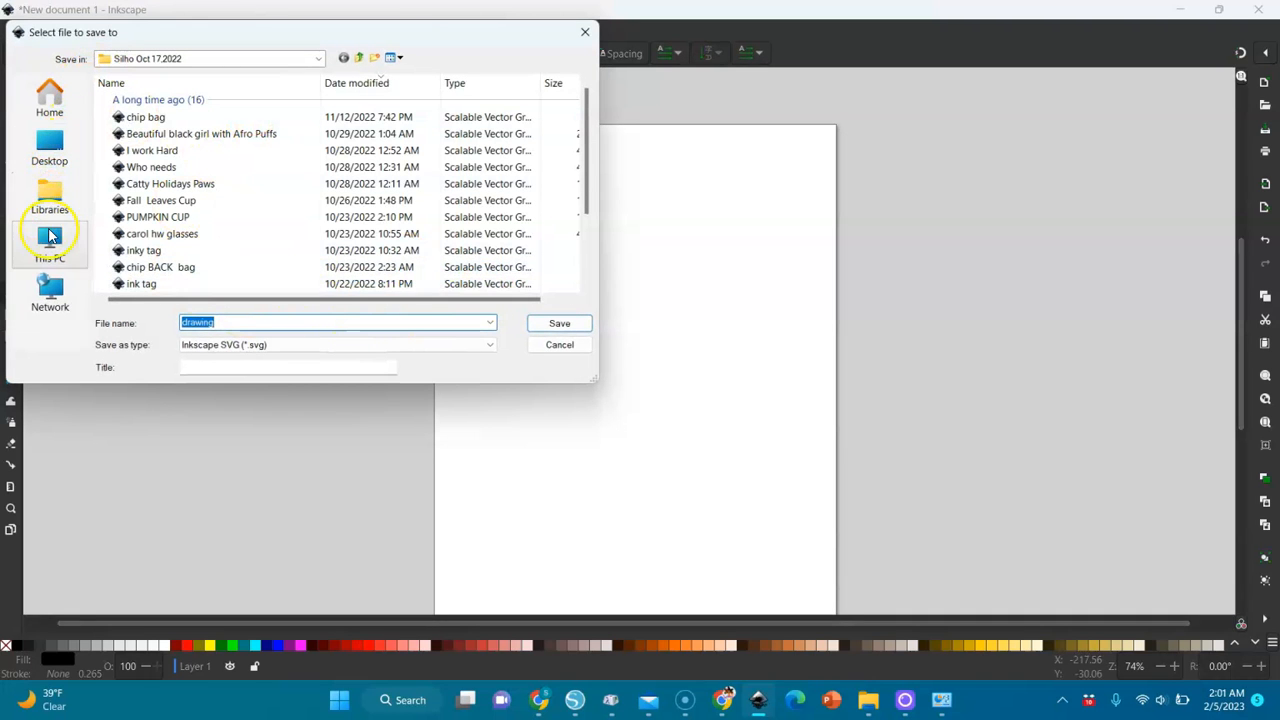
{"action": "left_click", "coordinate": [50, 240]}
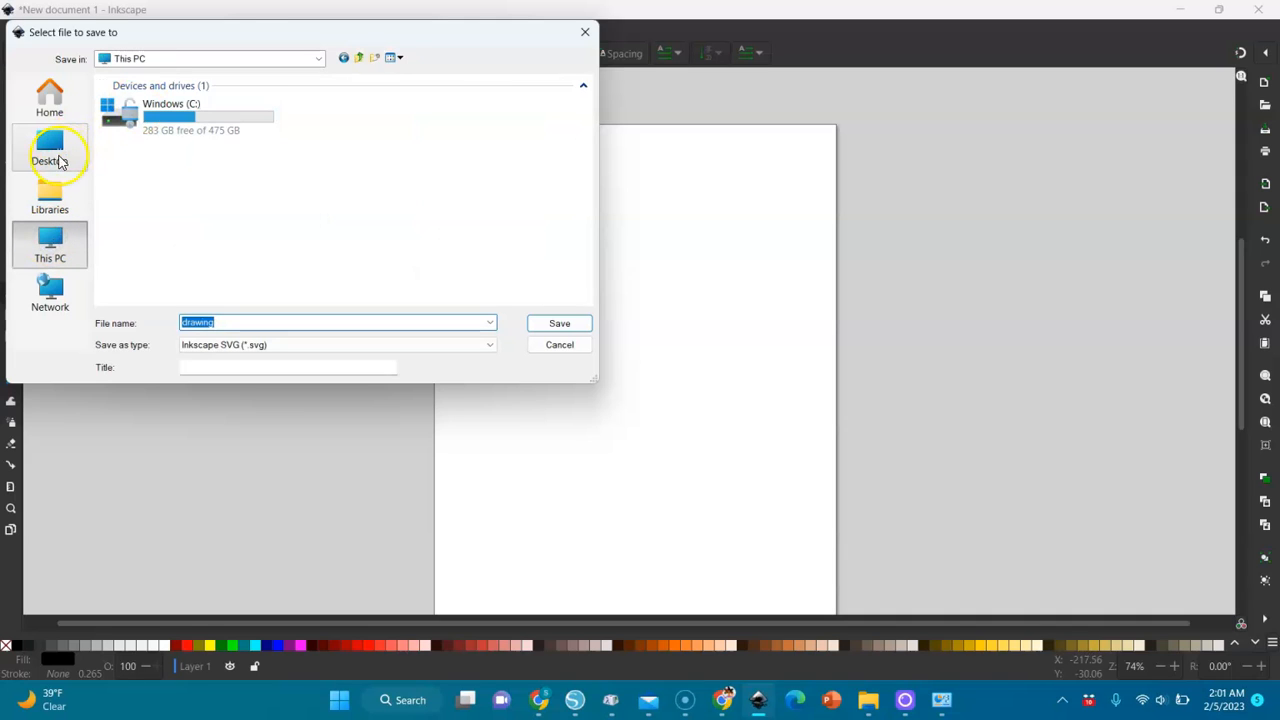
{"action": "left_click", "coordinate": [50, 150]}
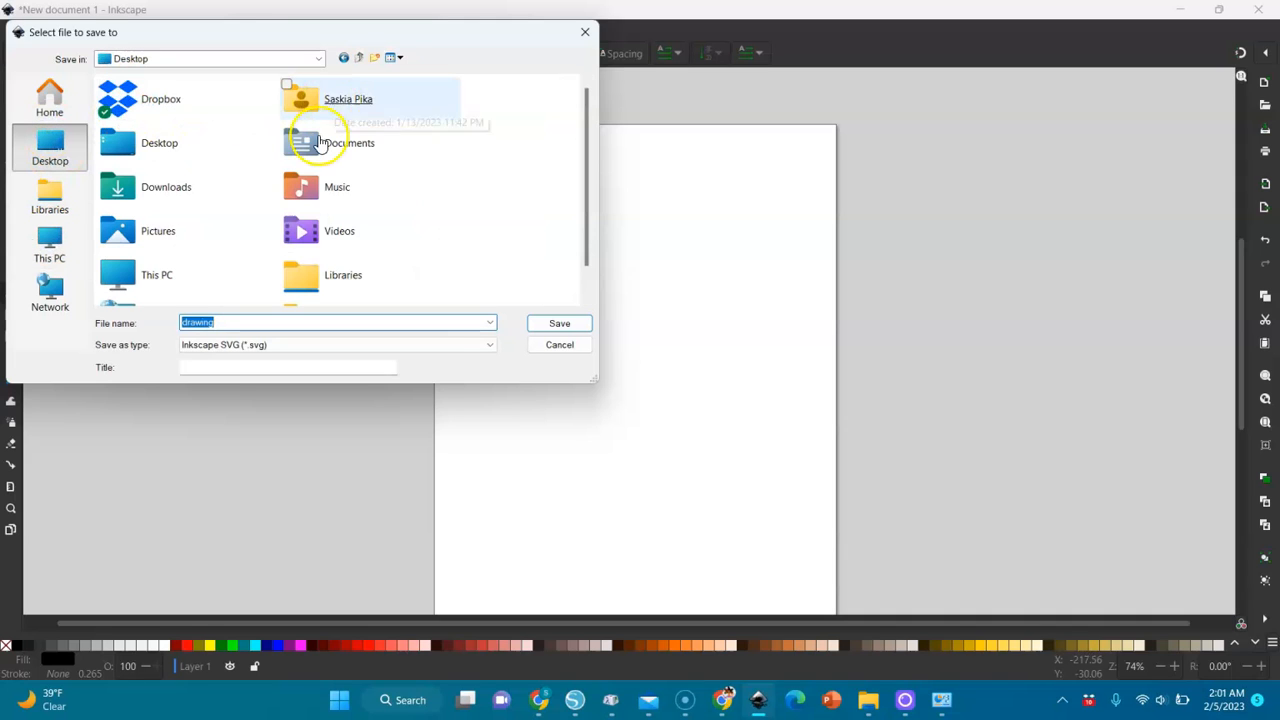
{"action": "left_click", "coordinate": [156, 190]}
{"action": "double_click", "coordinate": [156, 190]}
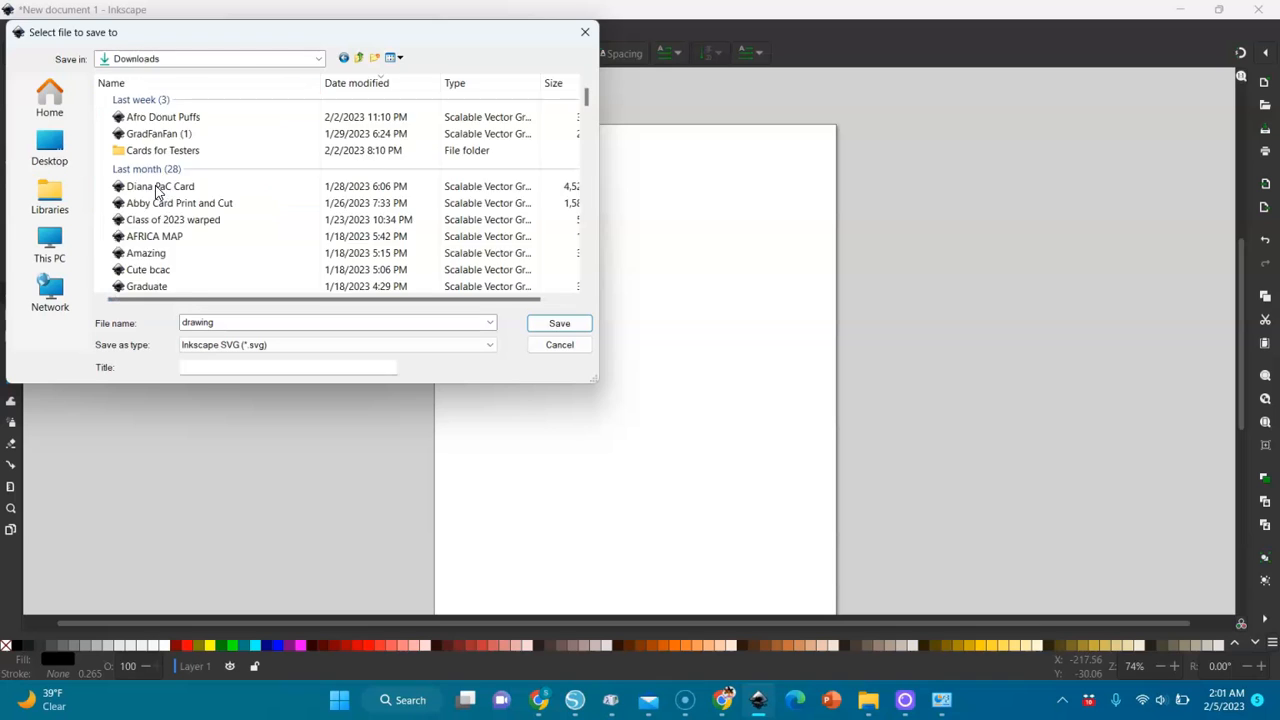
- Name the file Text SVG, choose the Plain SVG (*.svg) format and save it
{"action": "double_click", "coordinate": [222, 322]}
{"action": "key", "text": "BackSpace"}
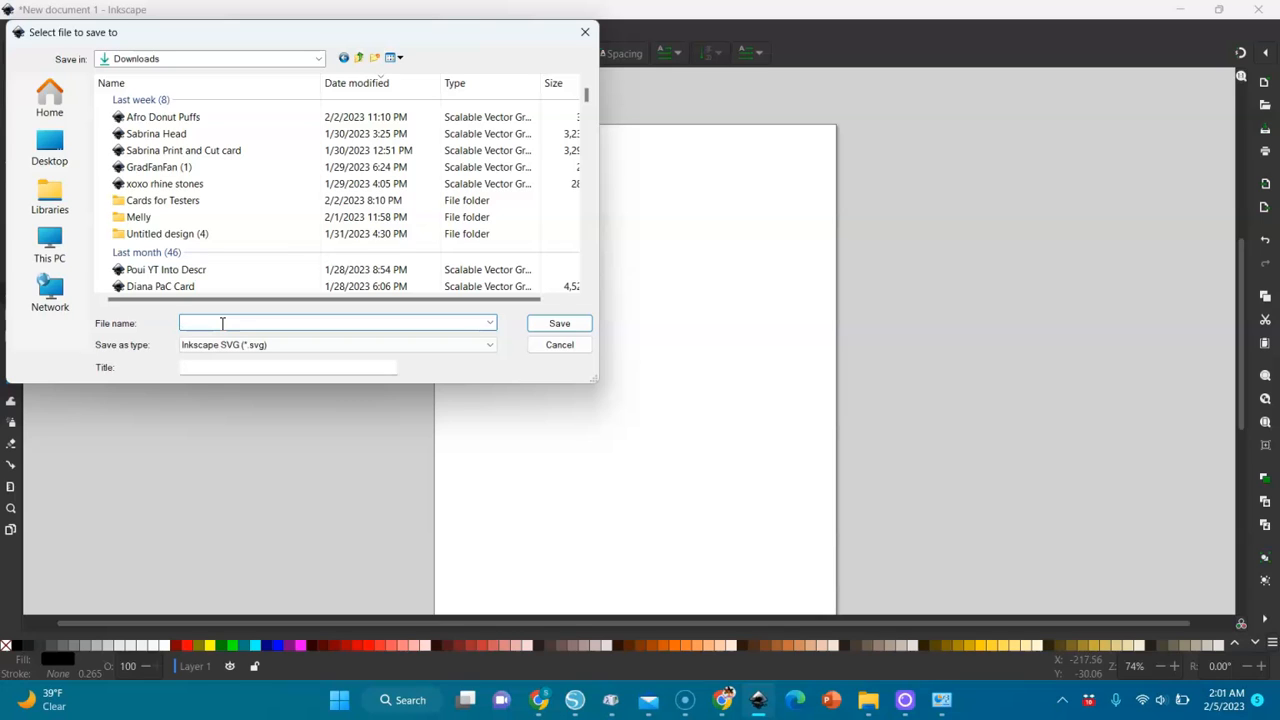
{"action": "type", "text": "Text SVG"}
{"action": "left_click", "coordinate": [268, 345]}
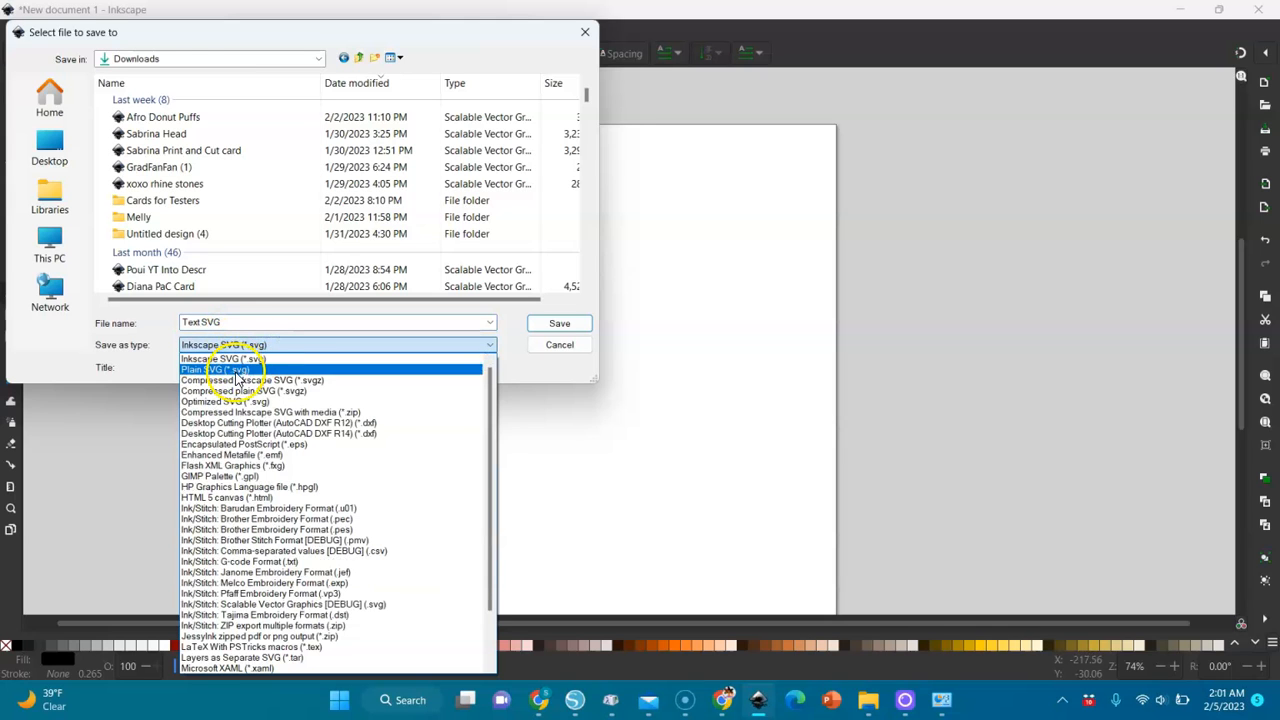
{"action": "left_click", "coordinate": [238, 372]}
{"action": "left_click", "coordinate": [559, 328]}
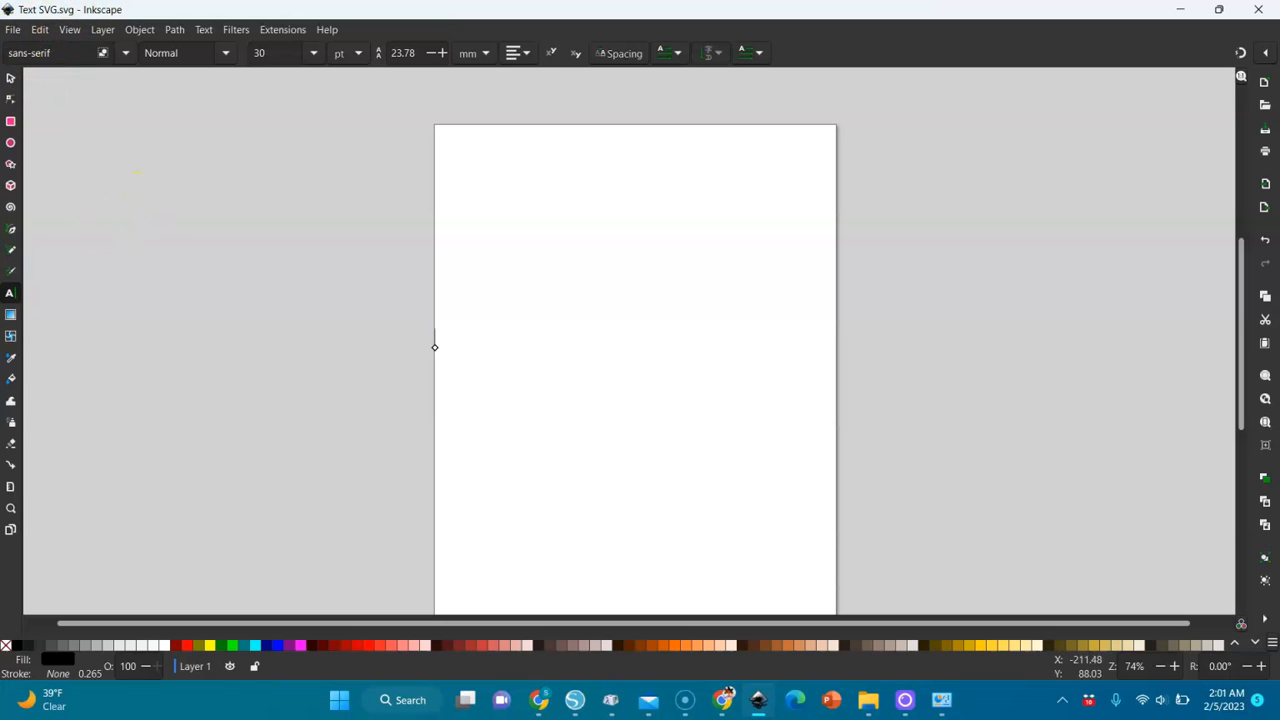
- Browse the fonts available for the Text tool
{"action": "left_click", "coordinate": [9, 298]}
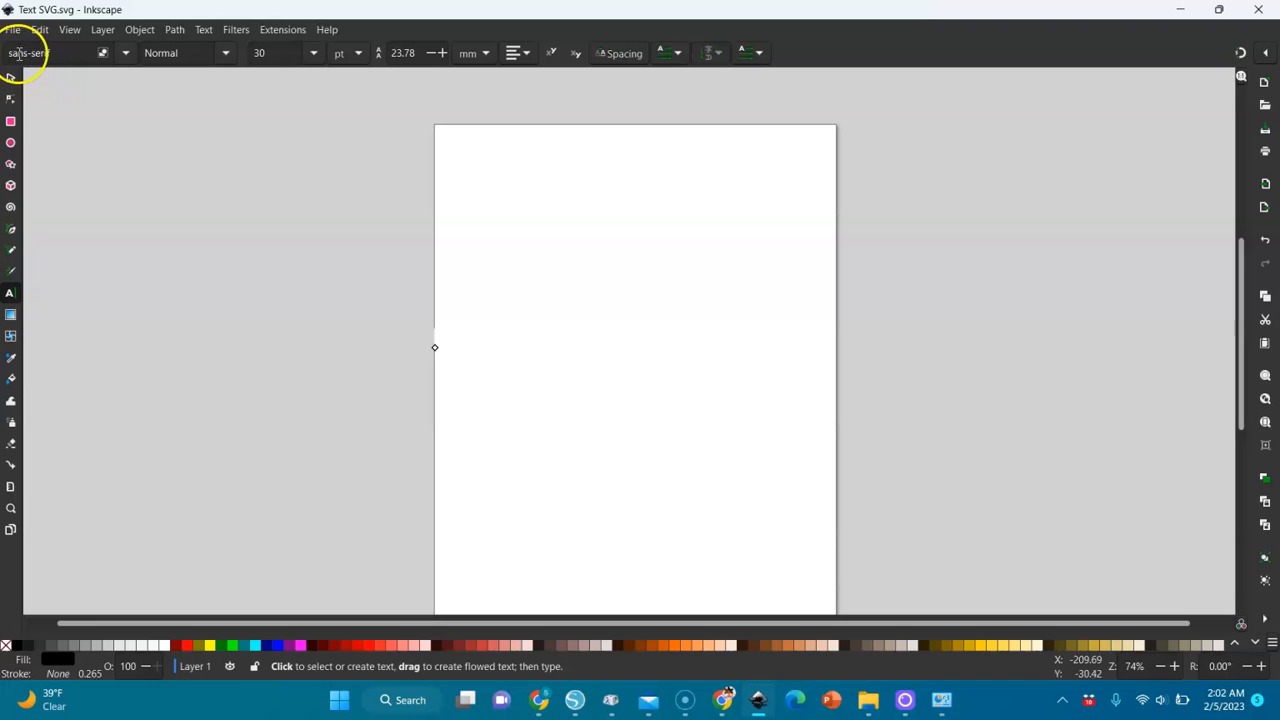
{"action": "left_click", "coordinate": [126, 53]}
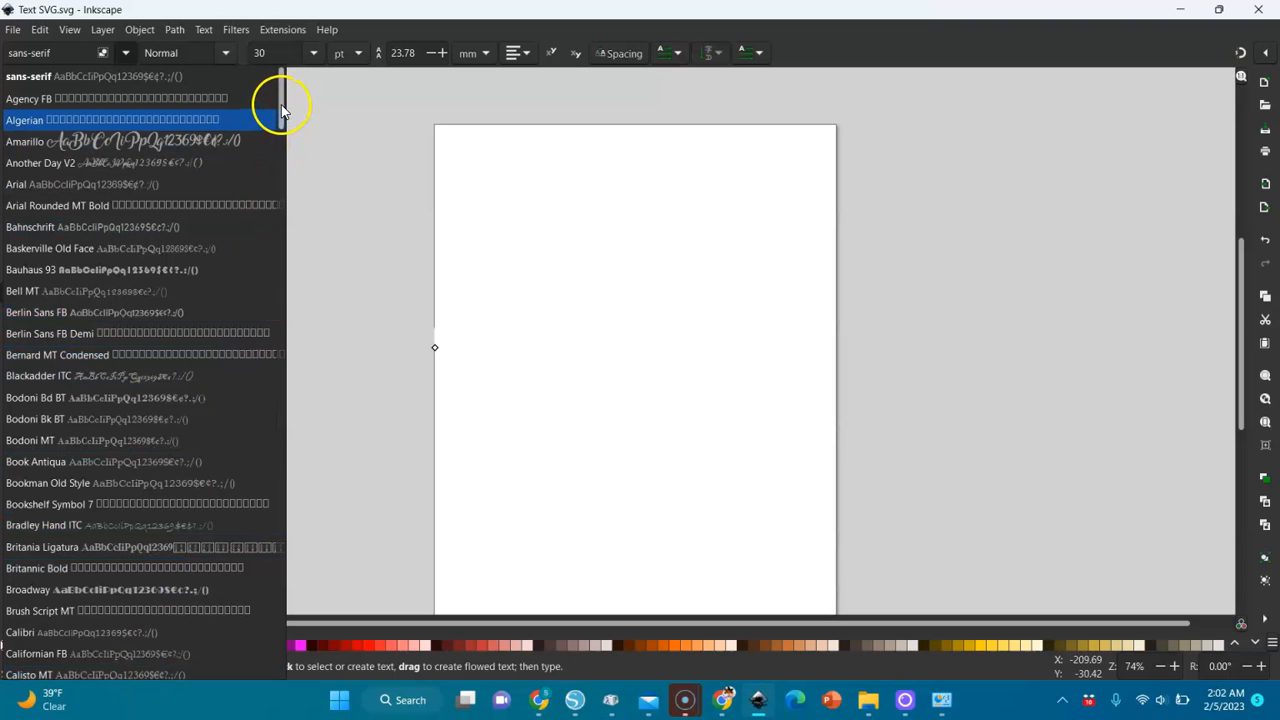
{"action": "scroll", "coordinate": [270, 250], "scroll_direction": "down", "scroll_amount": 15}
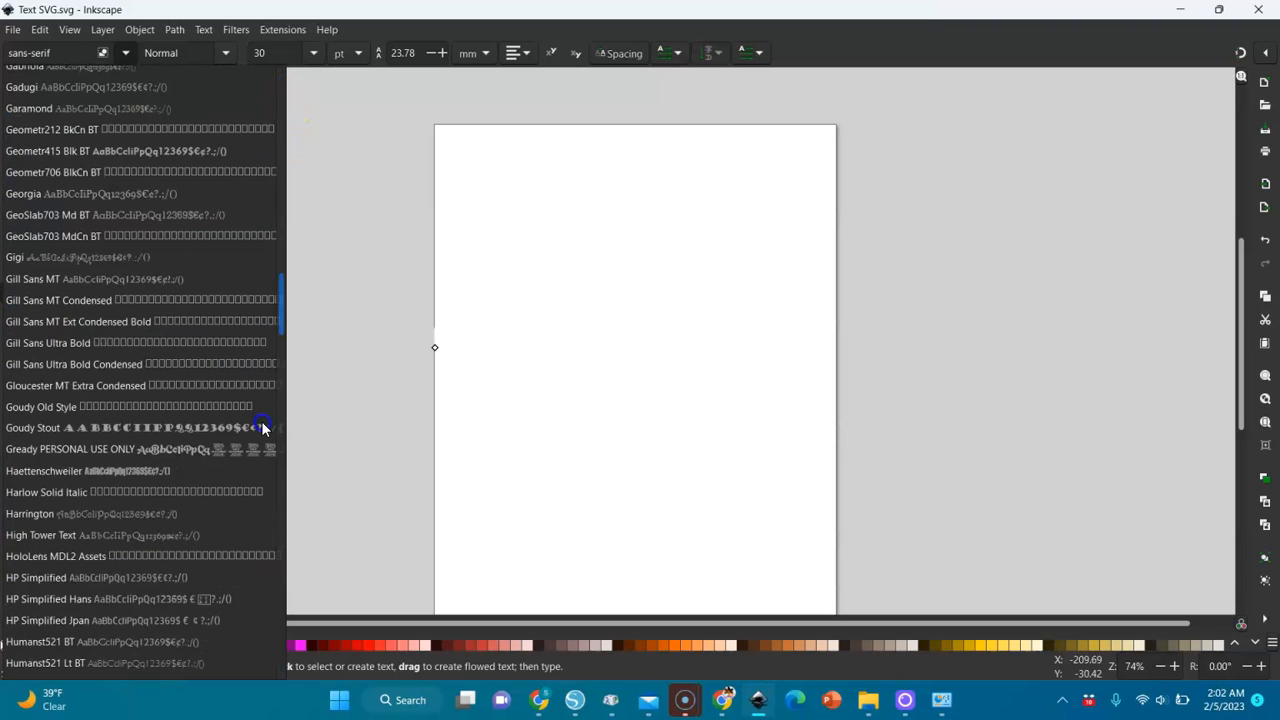
{"action": "scroll", "coordinate": [255, 580], "scroll_direction": "down", "scroll_amount": 20}
{"action": "scroll", "coordinate": [262, 200], "scroll_direction": "up", "scroll_amount": 20}
{"action": "left_click_drag", "start_coordinate": [262, 150], "coordinate": [271, 71]}
{"action": "left_click", "coordinate": [271, 71]}
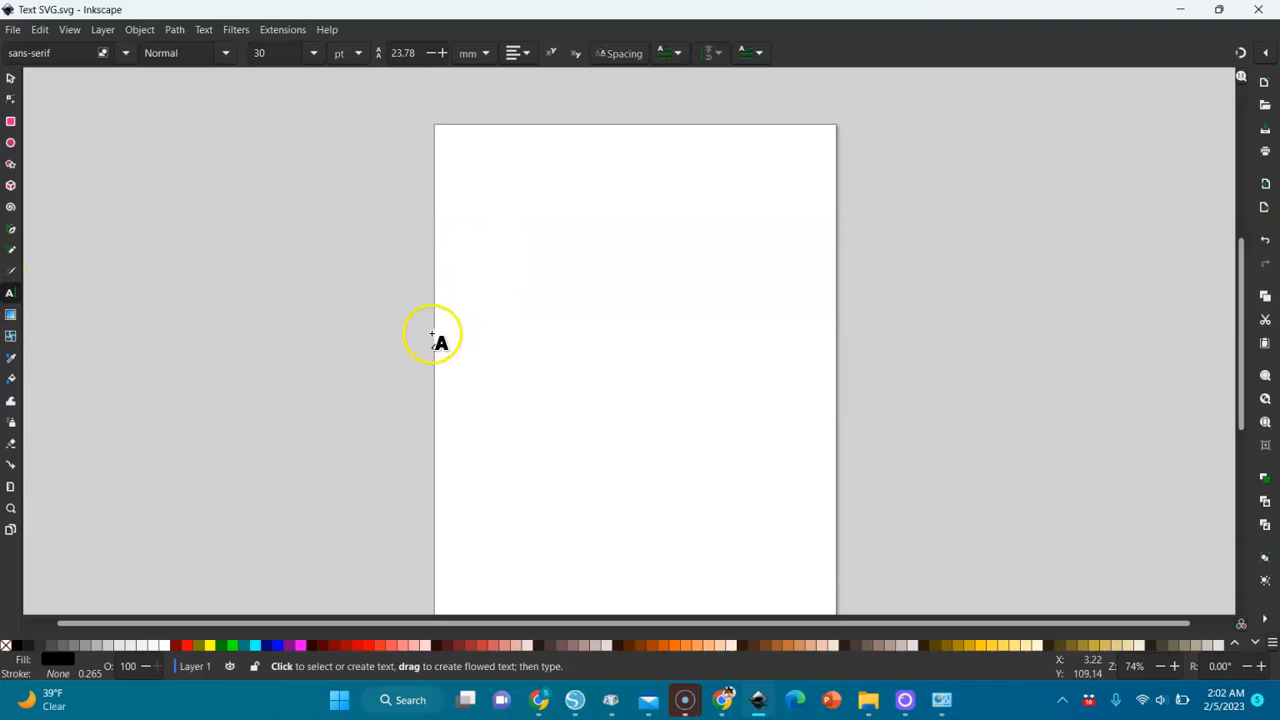
- Add the text "Black", "History" and "Month" on three separate lines in the upper part of the page
{"action": "left_click", "coordinate": [498, 242]}
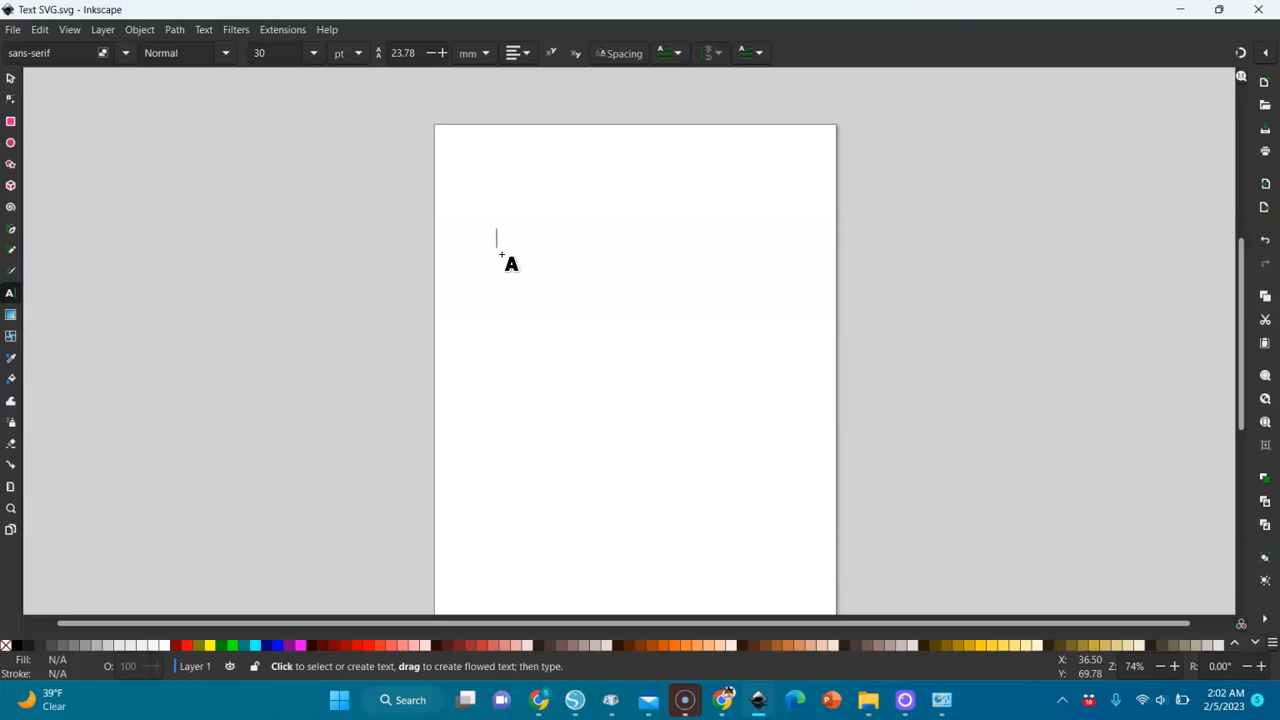
{"action": "type", "text": "Black"}
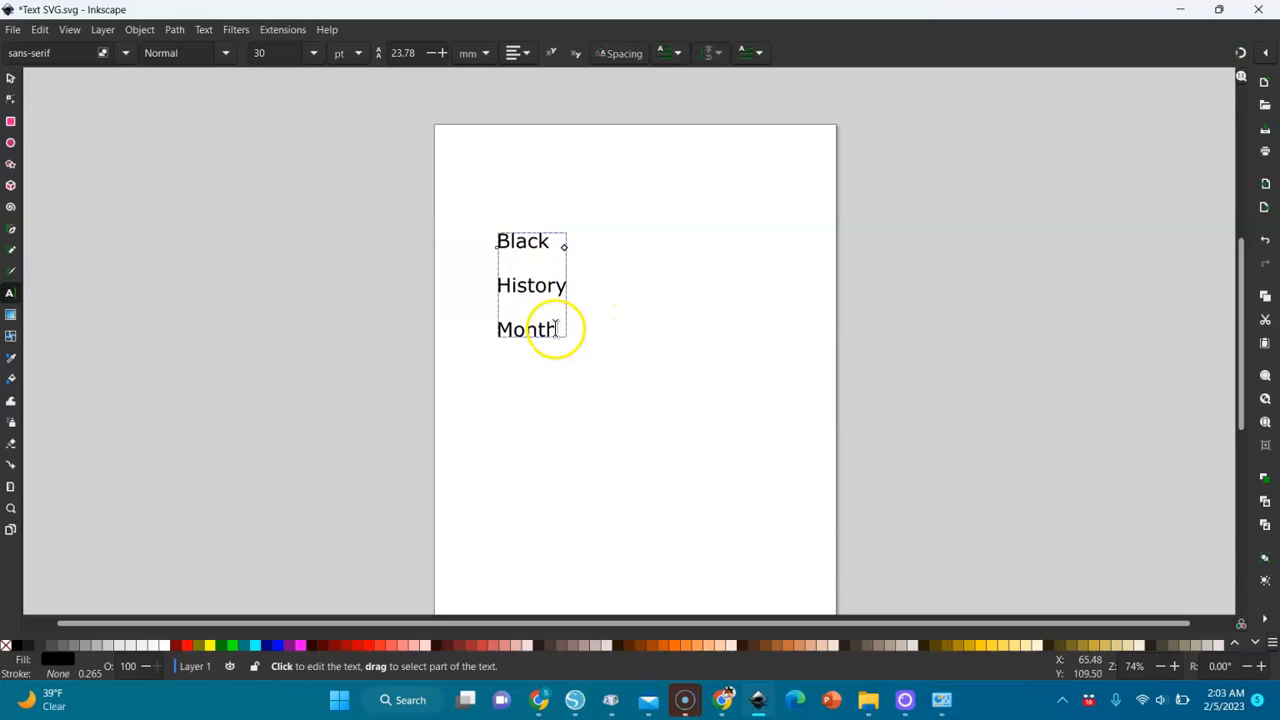
{"action": "left_click_drag", "start_coordinate": [559, 331], "coordinate": [522, 250]}
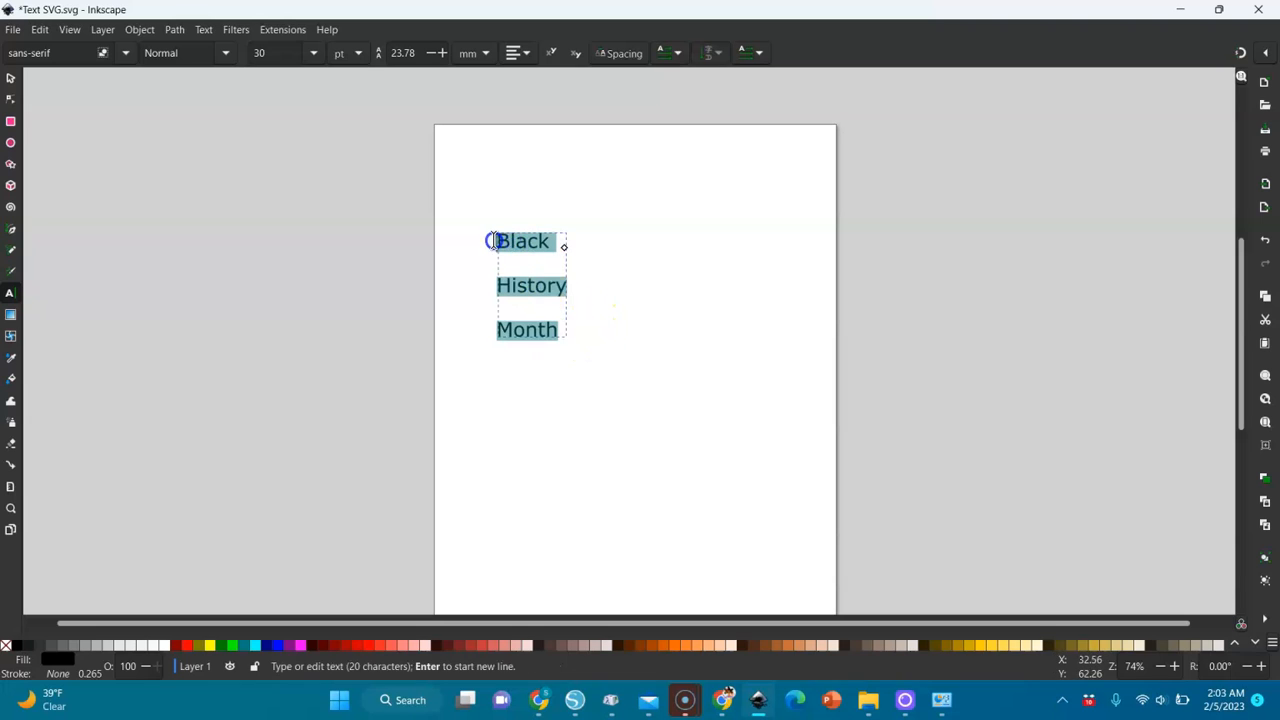
{"action": "left_click", "coordinate": [10, 296]}
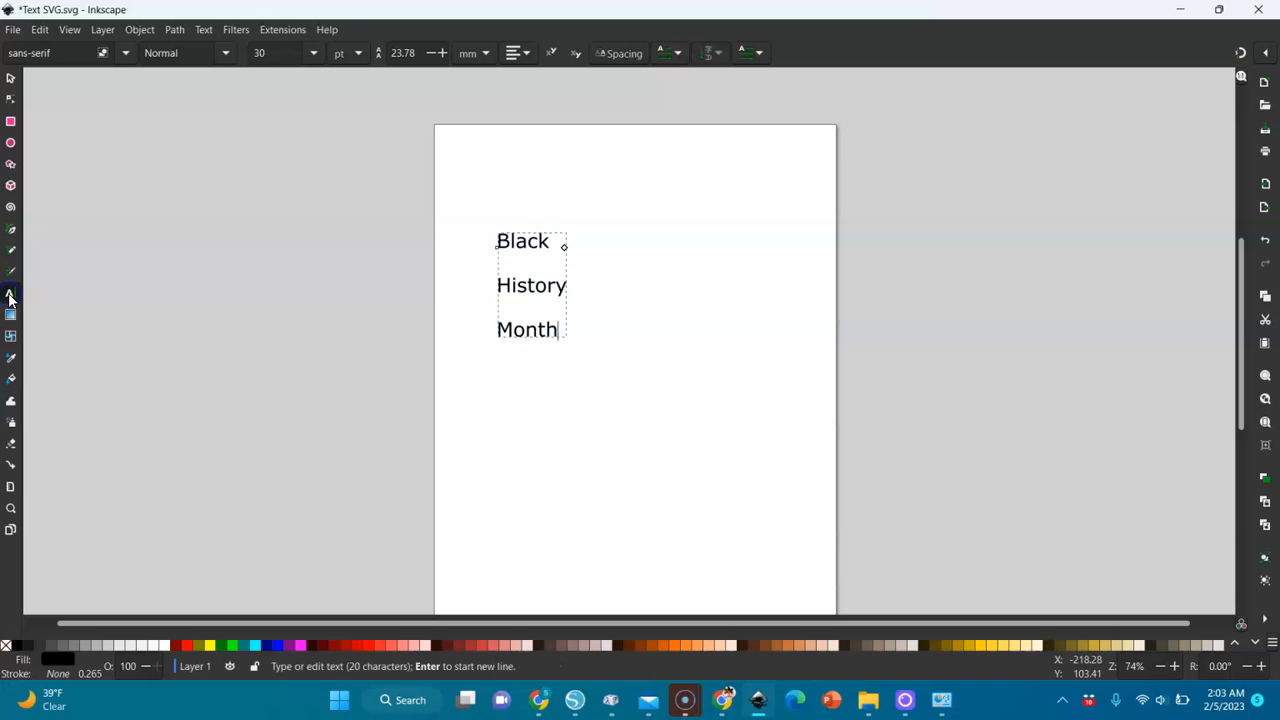
- Try the fonts Amarillo, Bauhaus 93 and Another Day V2 on the three-line text
{"action": "left_click", "coordinate": [124, 55]}
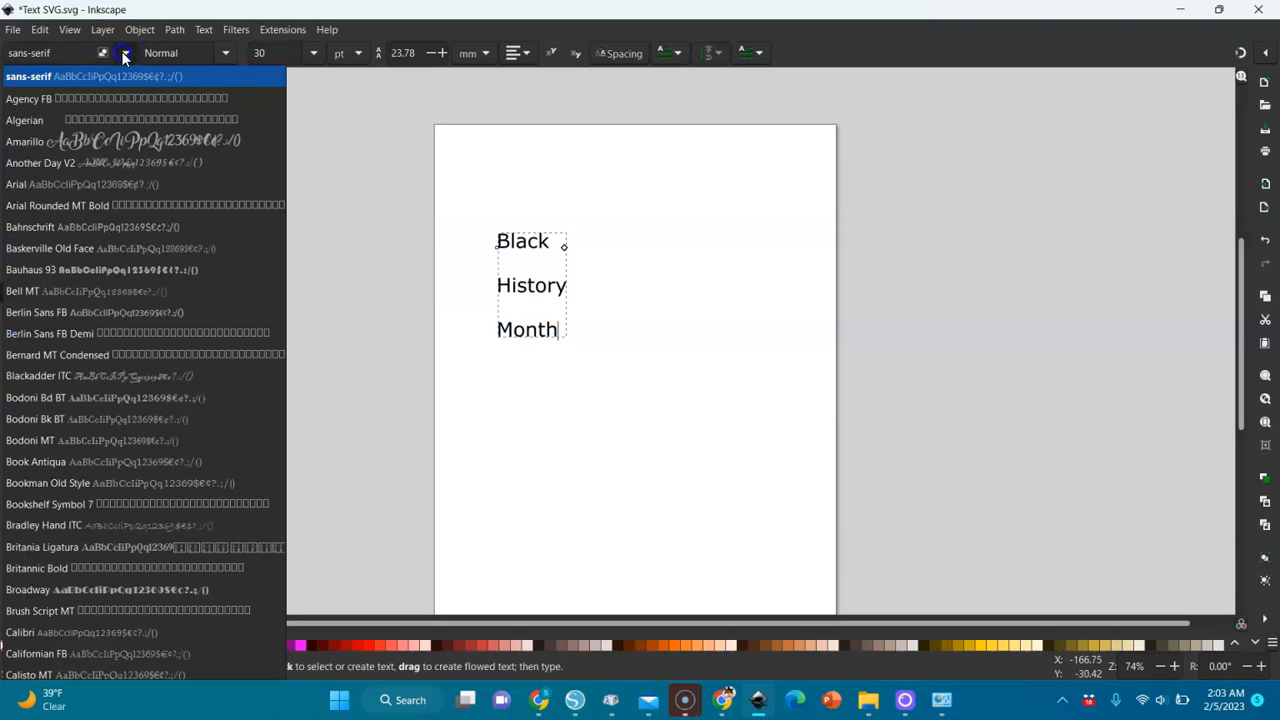
{"action": "left_click", "coordinate": [84, 150]}
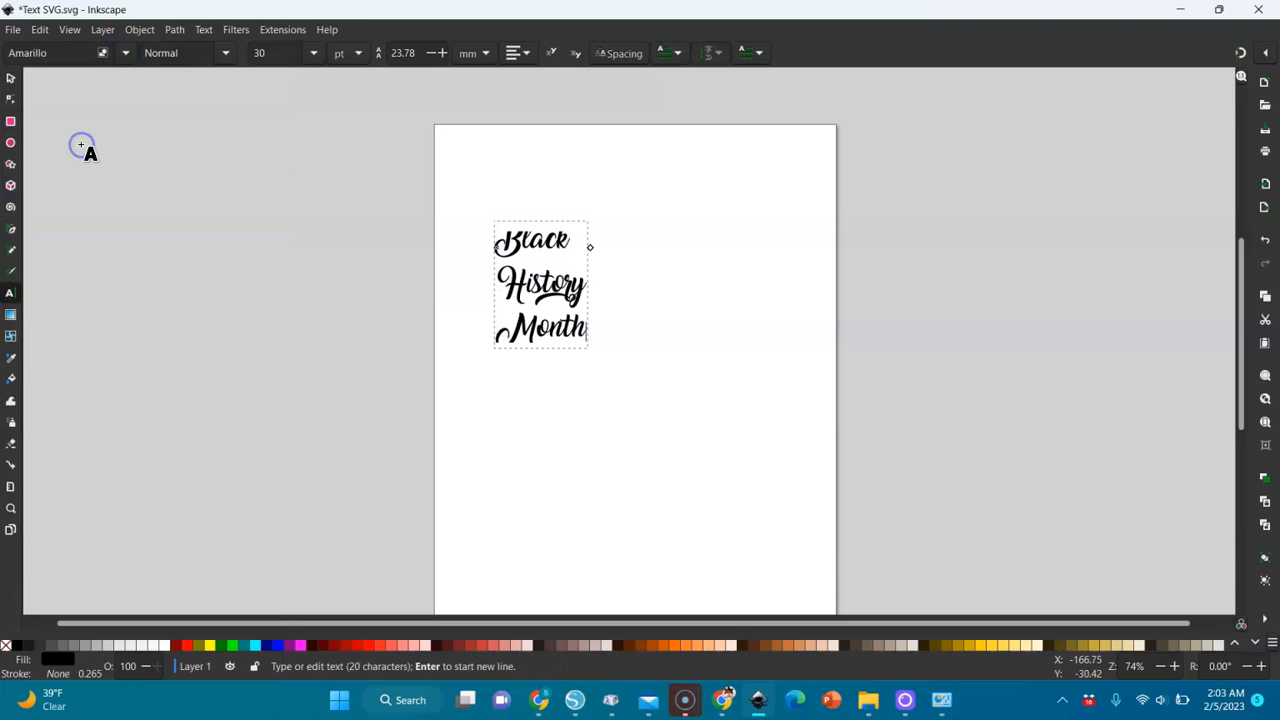
{"action": "left_click", "coordinate": [124, 54]}
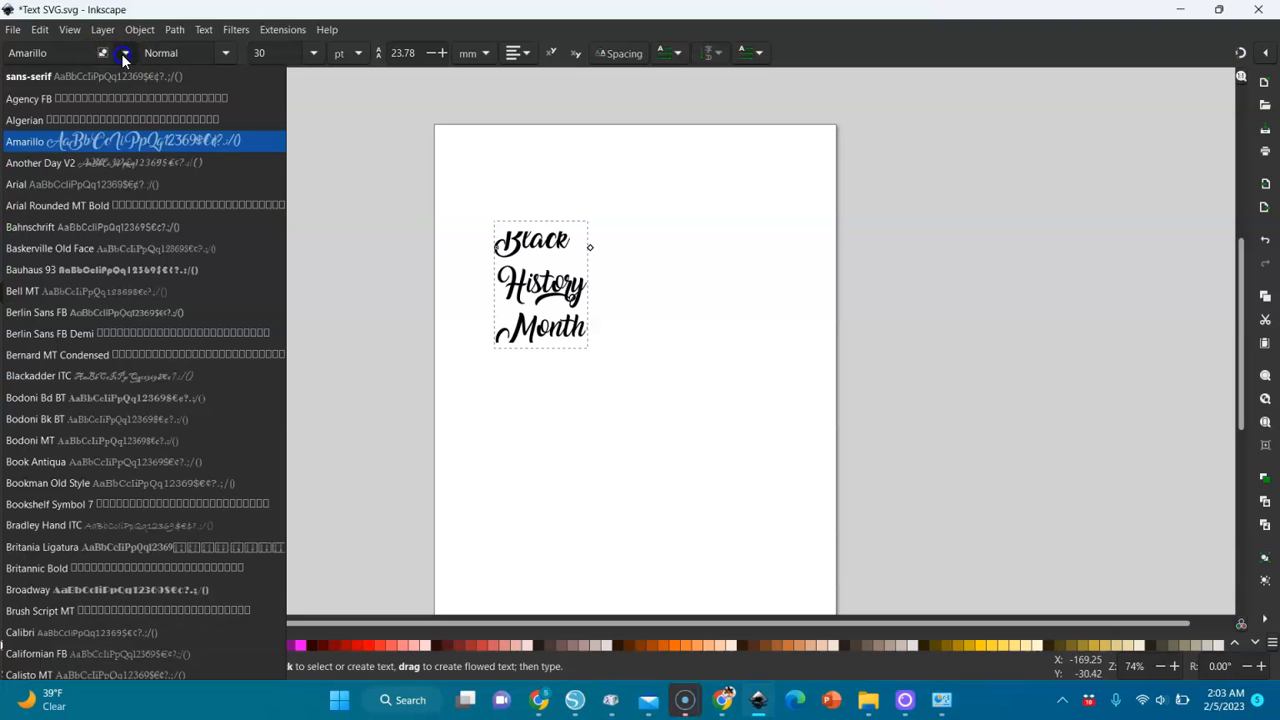
{"action": "left_click", "coordinate": [99, 282]}
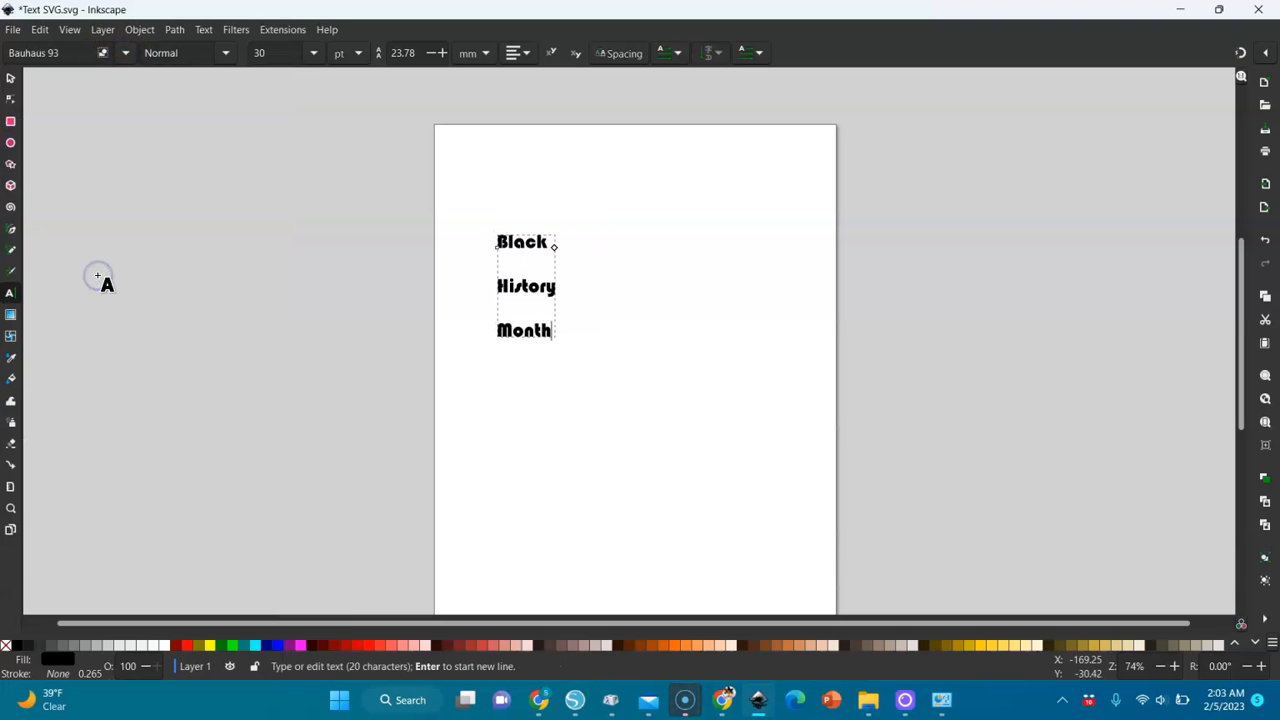
{"action": "left_click", "coordinate": [125, 54]}
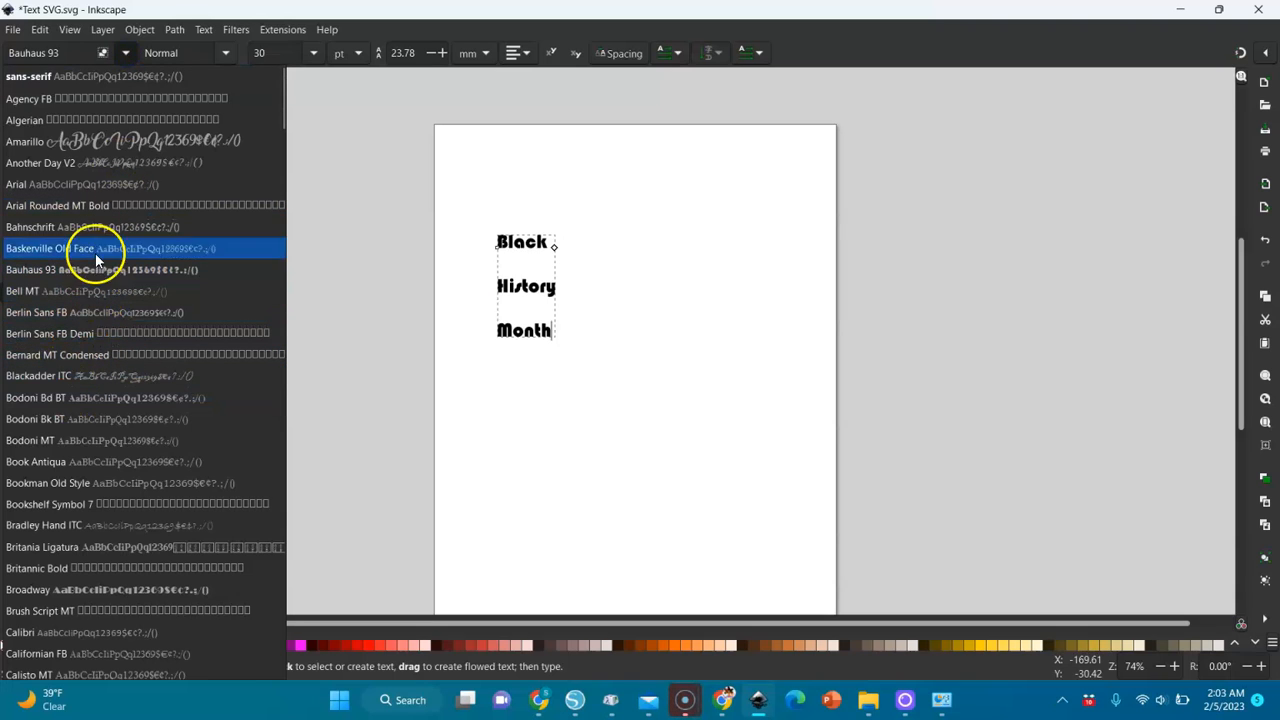
{"action": "left_click", "coordinate": [116, 165]}
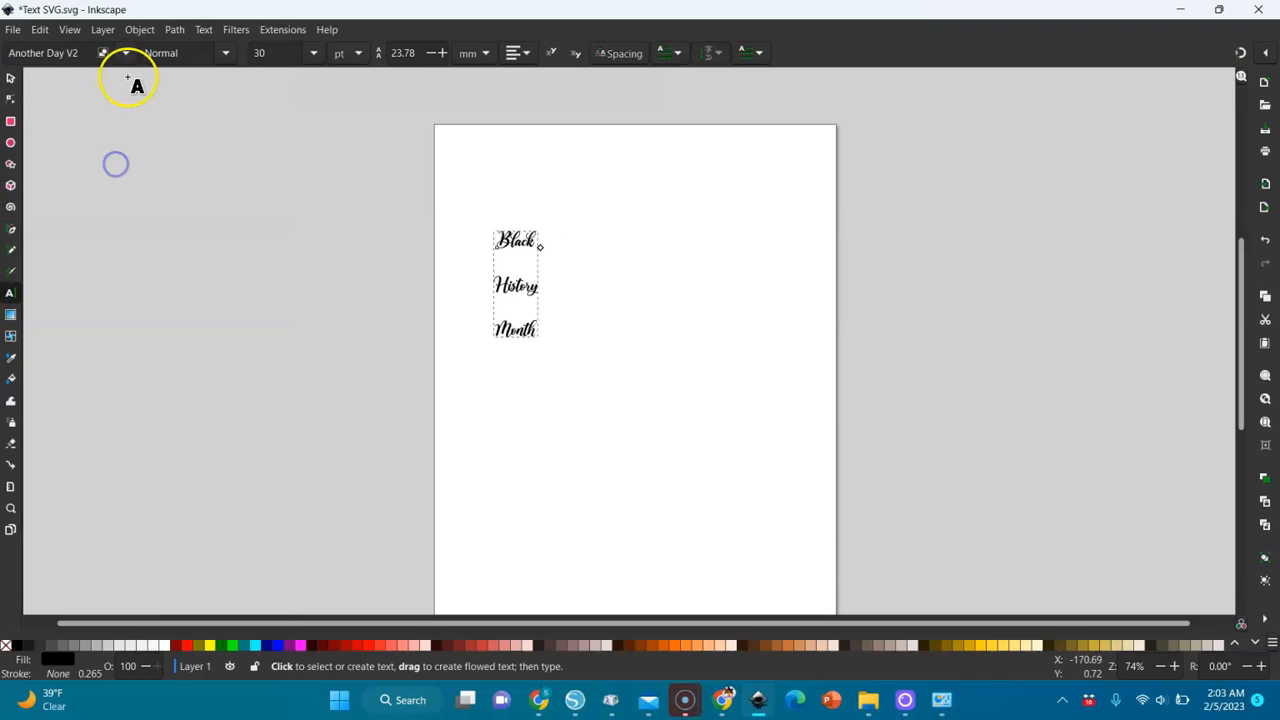
- Set the font of the three-line text to Bodoni Bd BT
{"action": "left_click", "coordinate": [125, 53]}
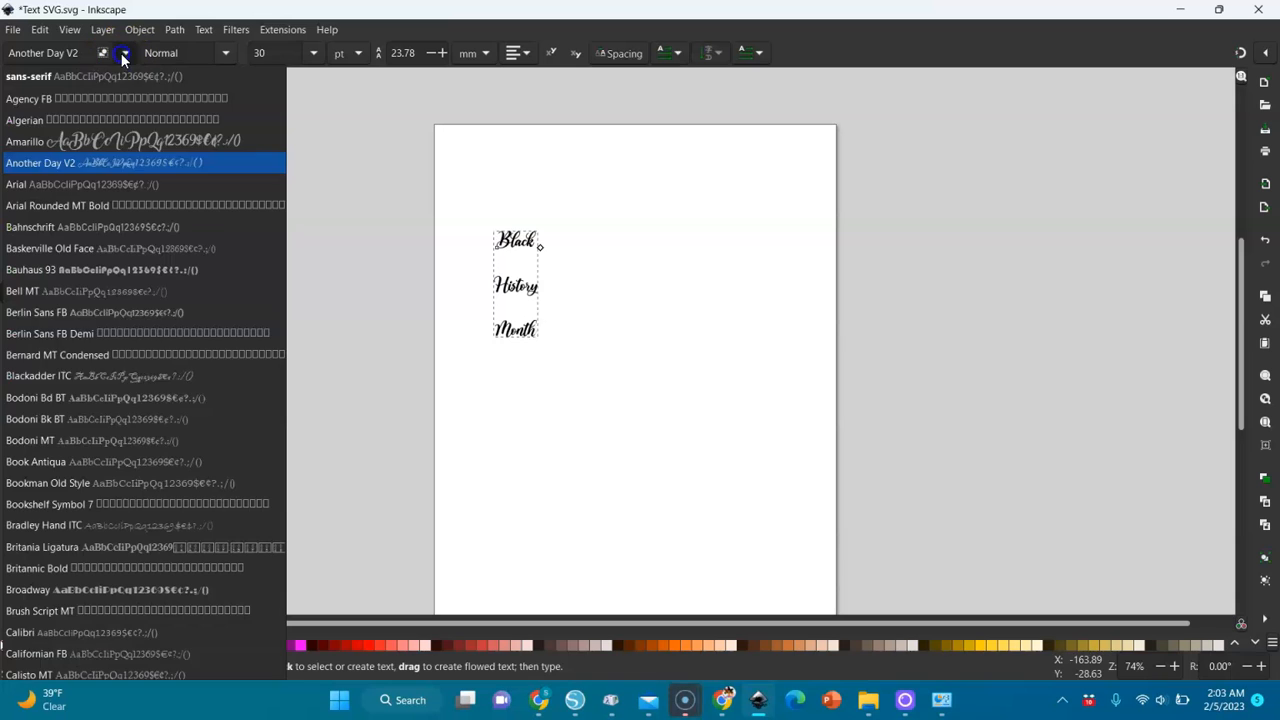
{"action": "left_click", "coordinate": [97, 397]}
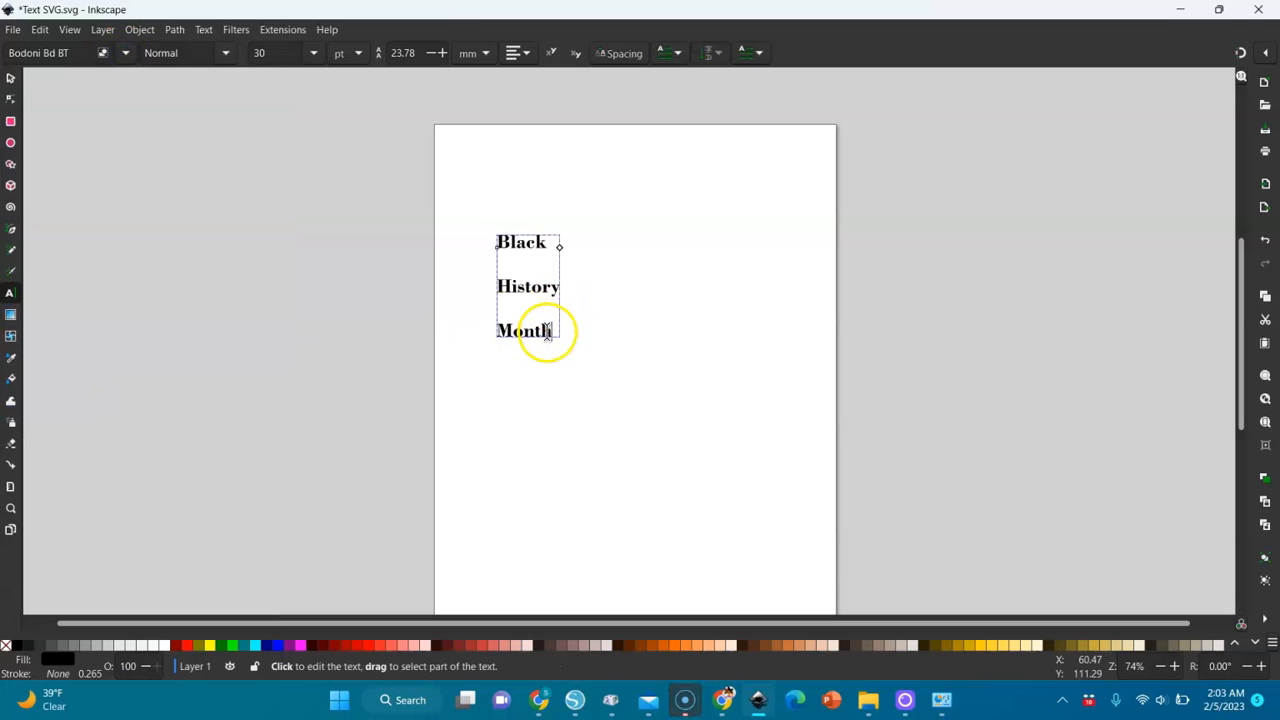
- Set the font of only the word "Month" in the three-line text to Baskerville Old Face
{"action": "left_click_drag", "start_coordinate": [549, 332], "coordinate": [511, 335]}
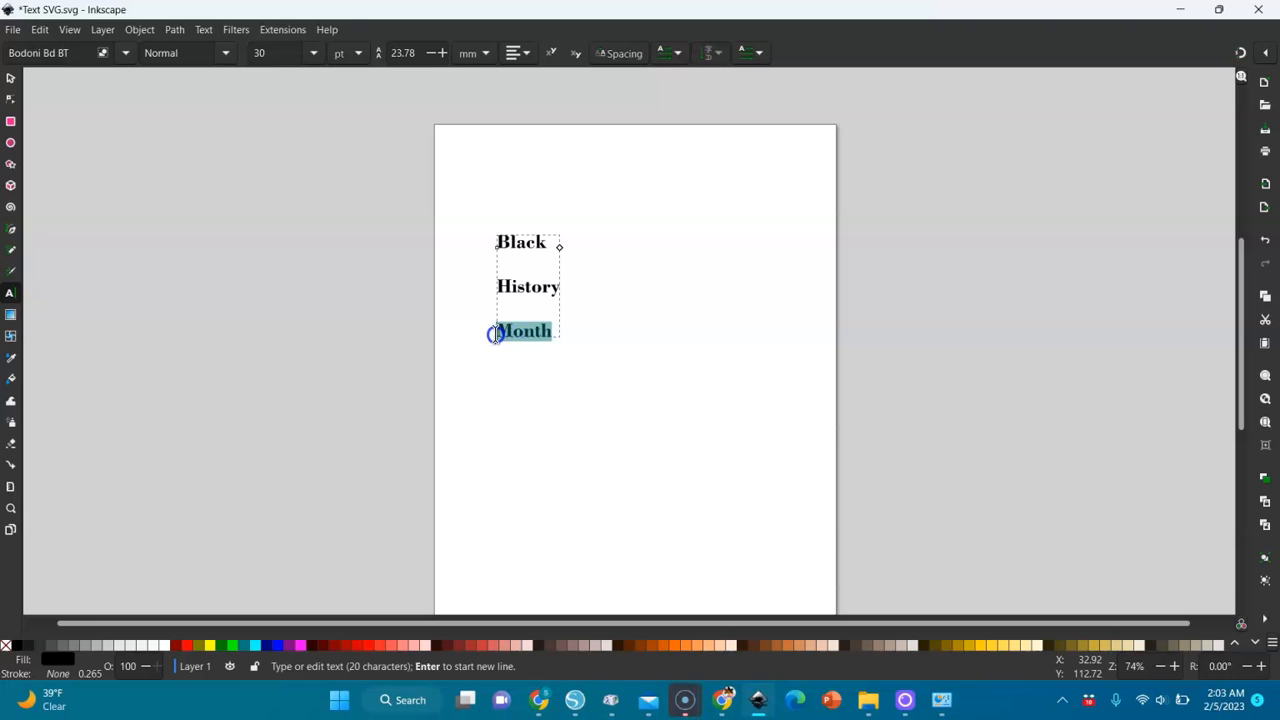
{"action": "left_click", "coordinate": [122, 54]}
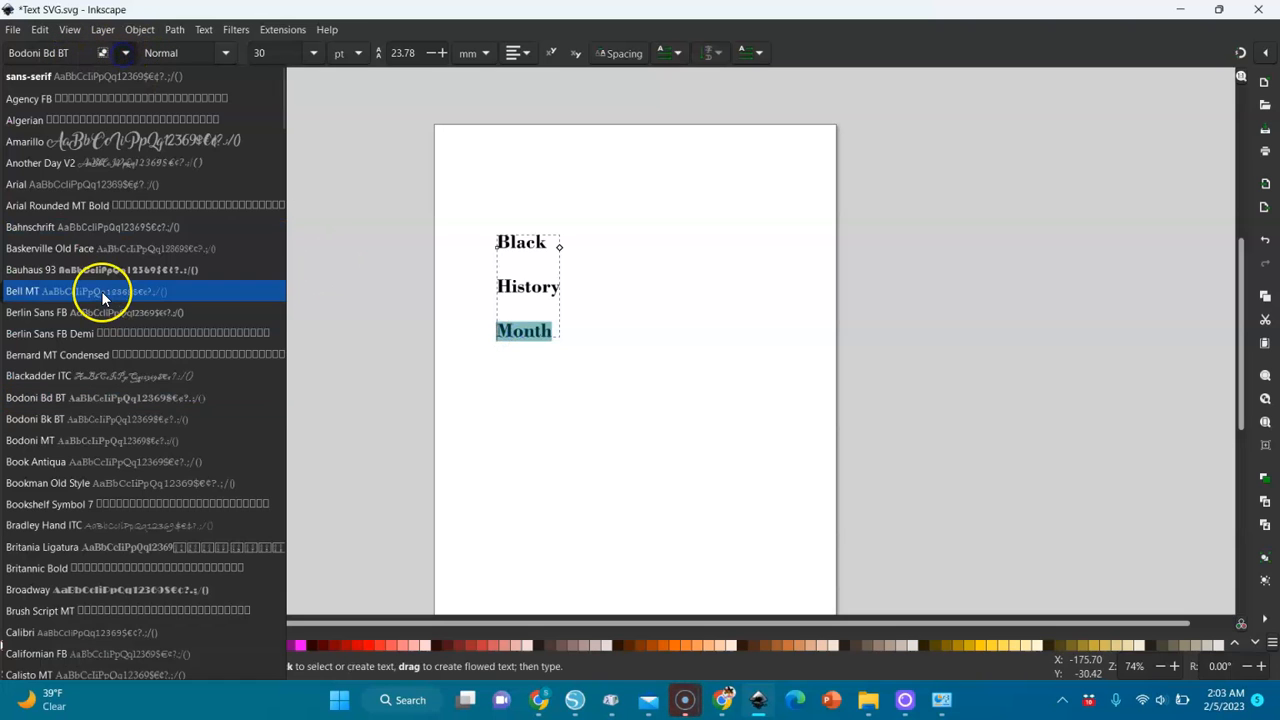
{"action": "left_click", "coordinate": [74, 254]}
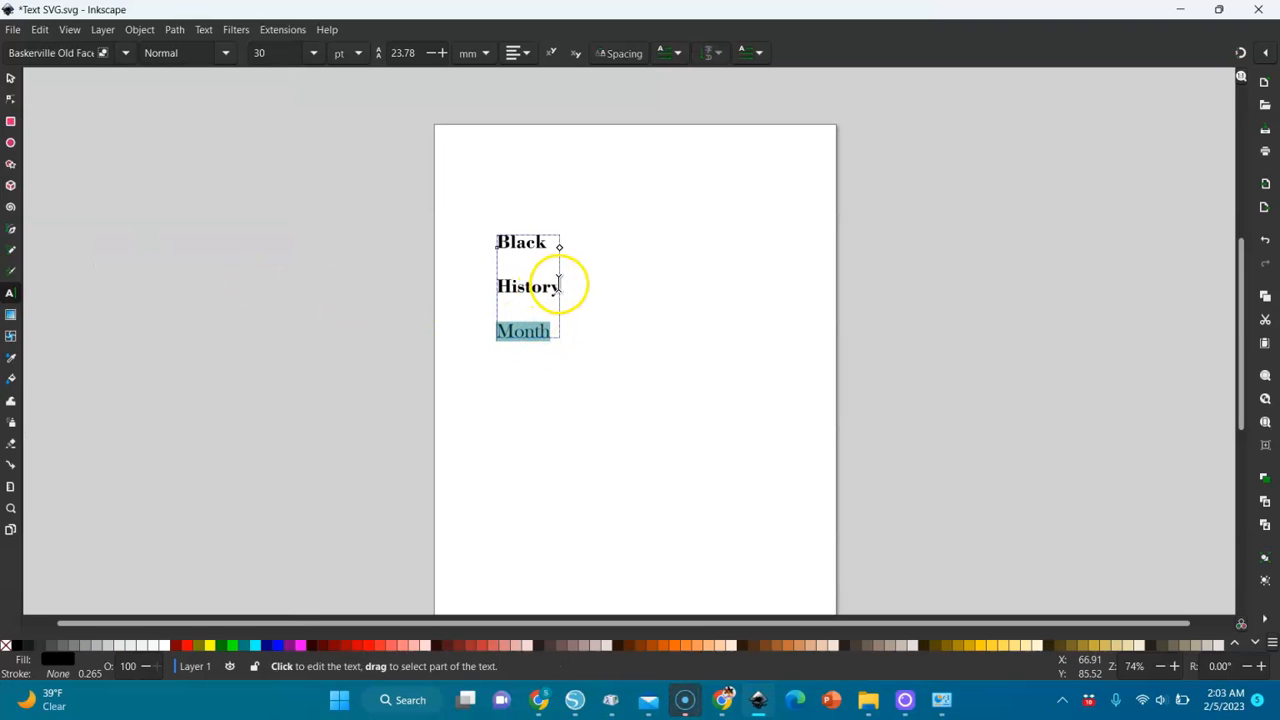
- Set the font of the words "History" and "Month" in the three-line text to Amarillo
{"action": "left_click_drag", "start_coordinate": [562, 286], "coordinate": [486, 291]}
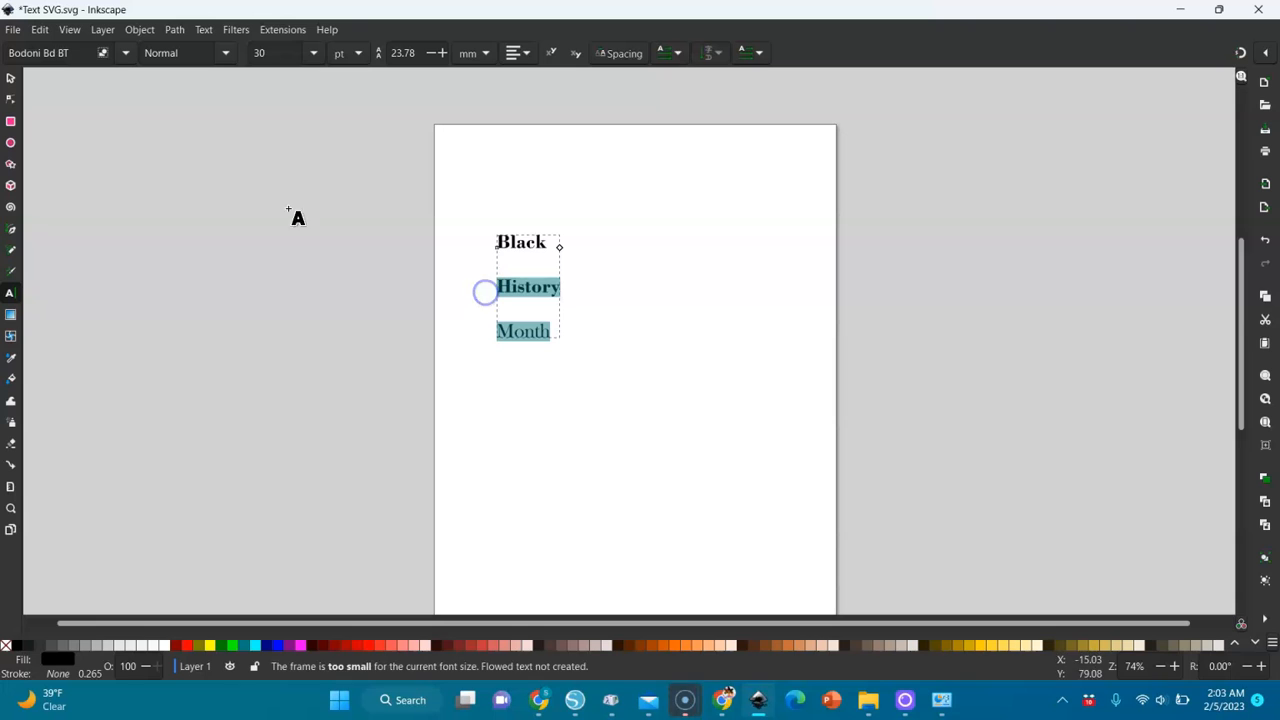
{"action": "left_click", "coordinate": [125, 52]}
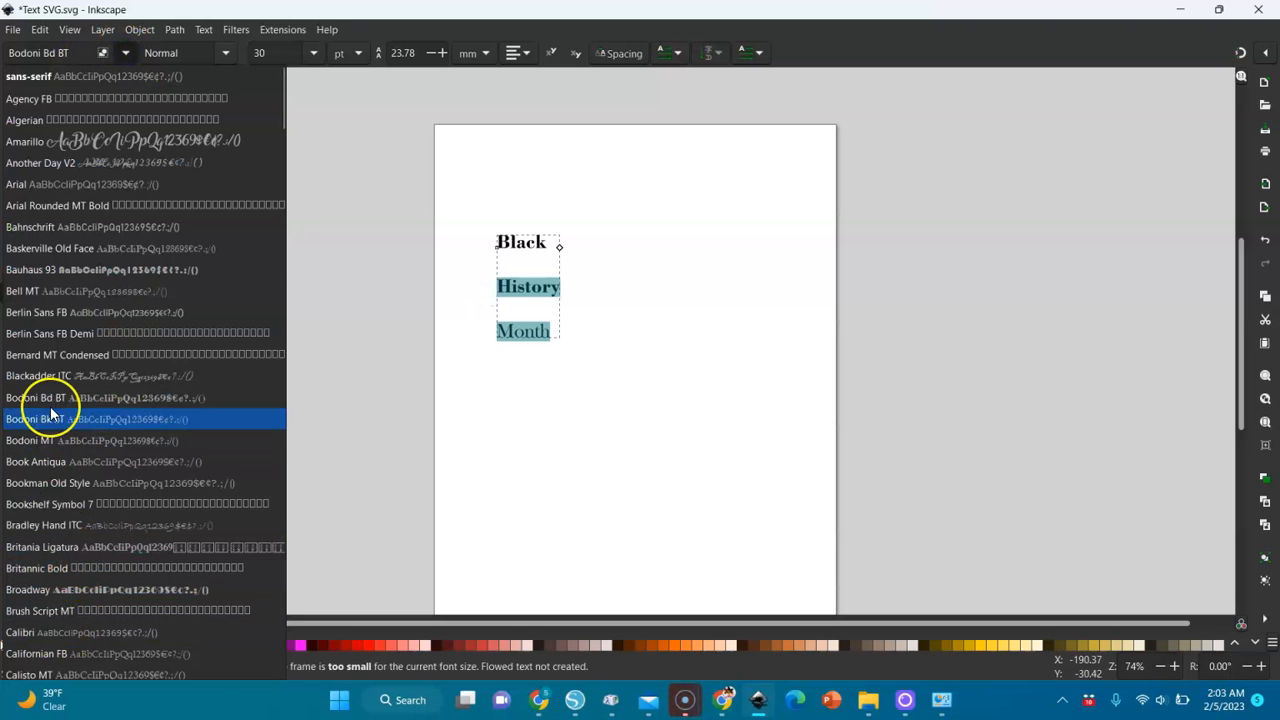
{"action": "left_click", "coordinate": [110, 139]}
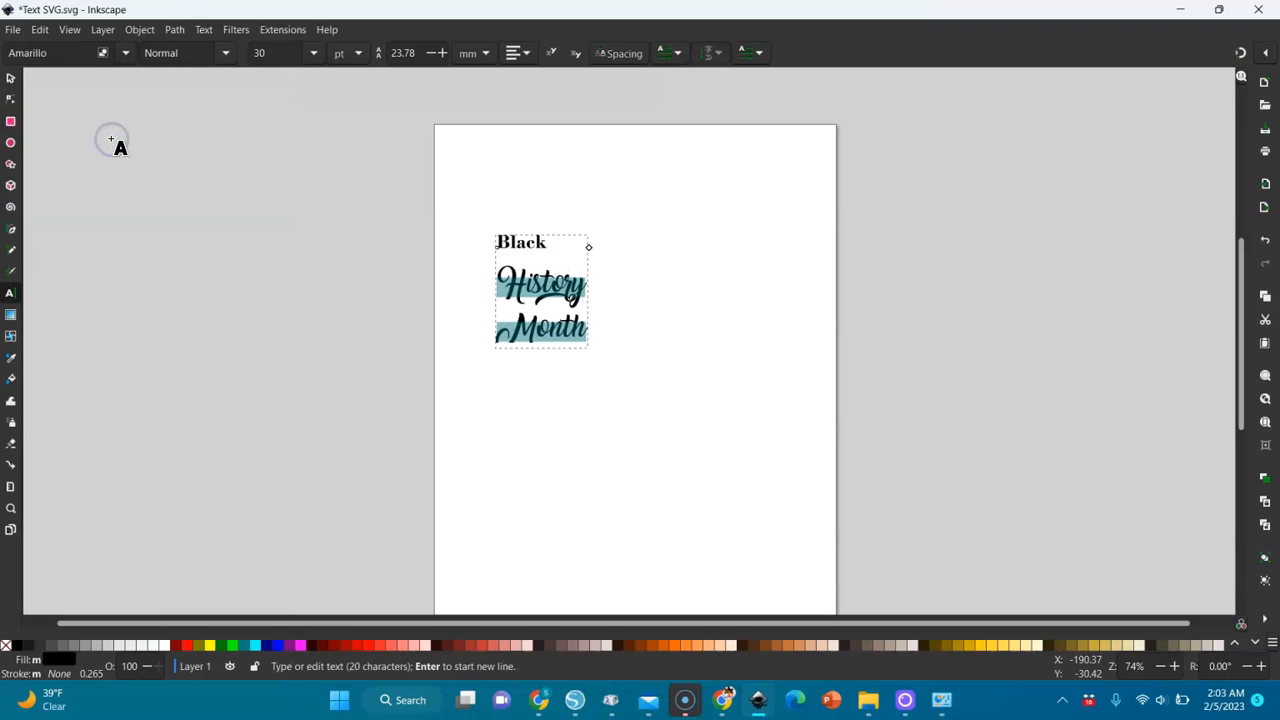
{"action": "left_click", "coordinate": [308, 362]}
{"action": "left_click", "coordinate": [487, 324]}
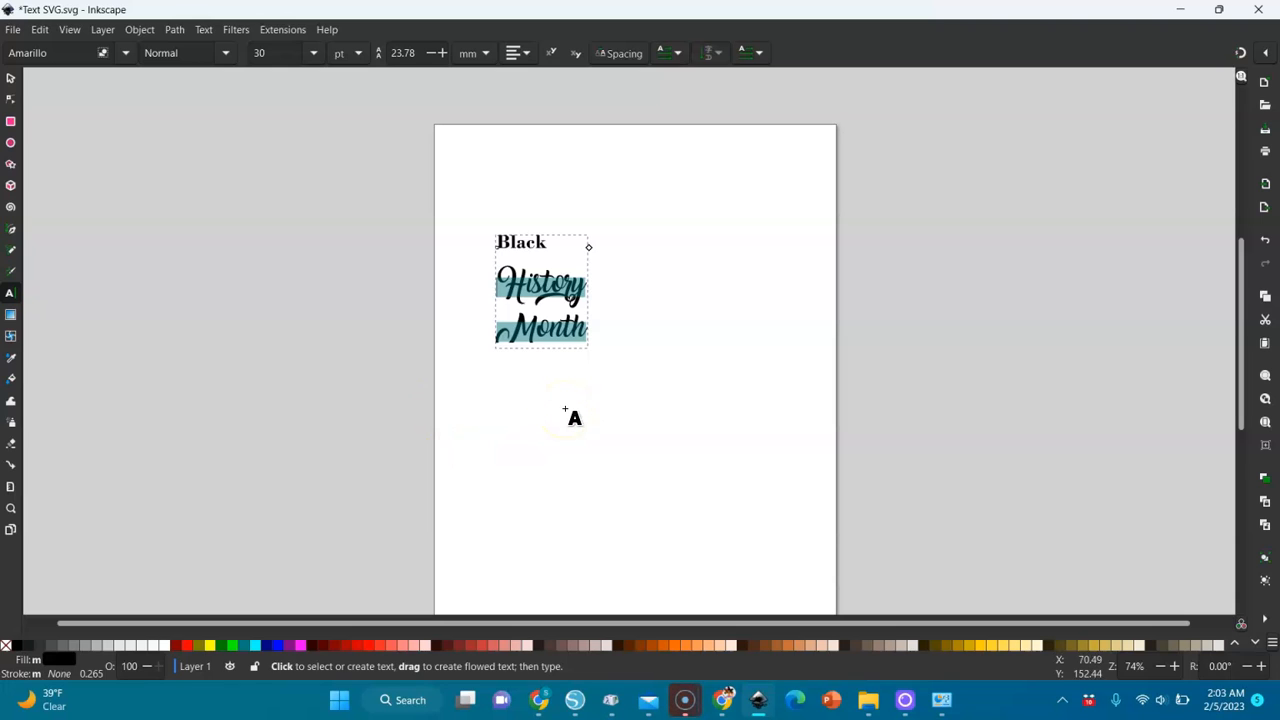
- Delete all the words of the three-line text
{"action": "left_click", "coordinate": [587, 262]}
{"action": "key", "text": "ctrl+a"}
{"action": "key", "text": "BackSpace"}
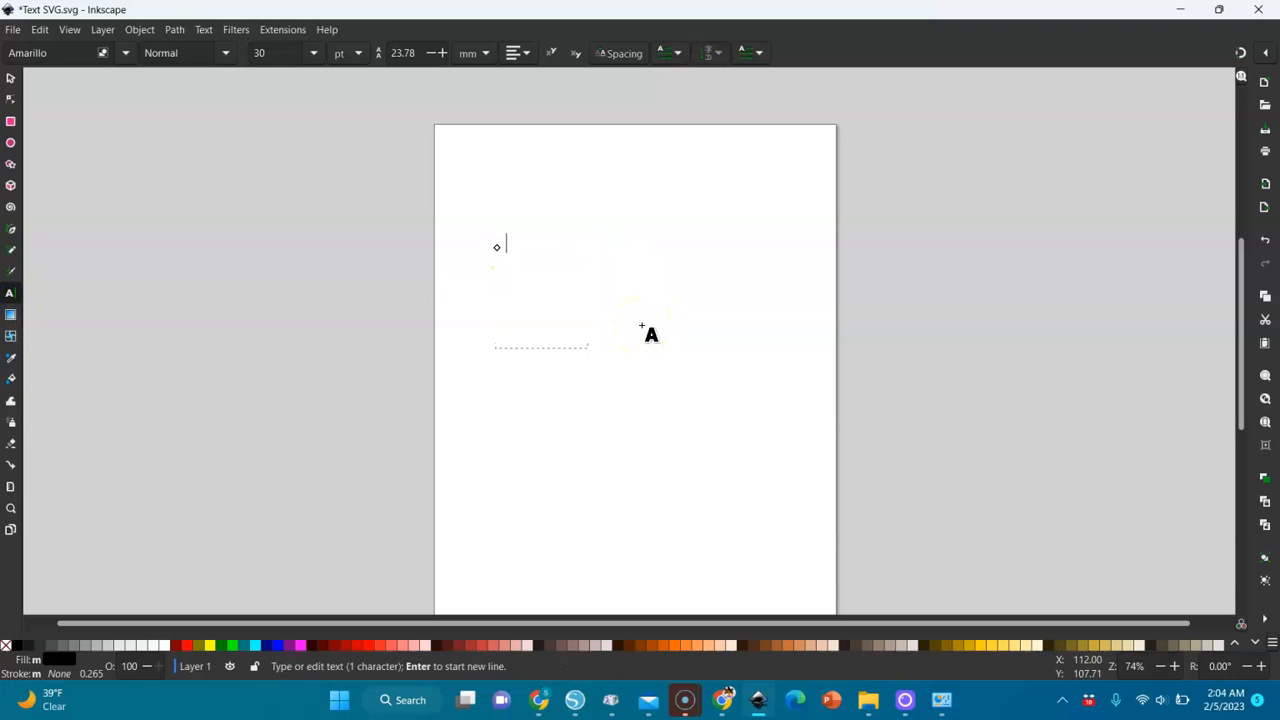
- Add "Black", "History" and "Month" as three separate text objects, one below the other in the upper half of the page
{"action": "left_click", "coordinate": [542, 232]}
{"action": "type", "text": "Black"}
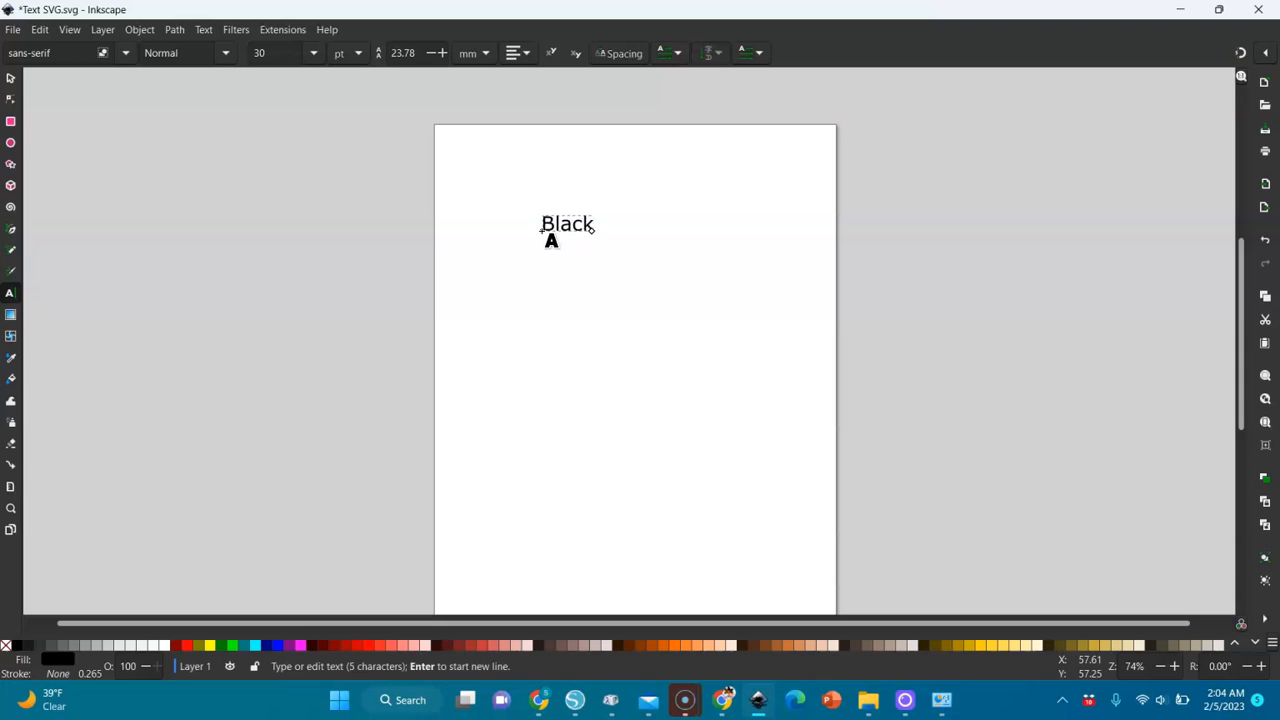
{"action": "left_click", "coordinate": [547, 297]}
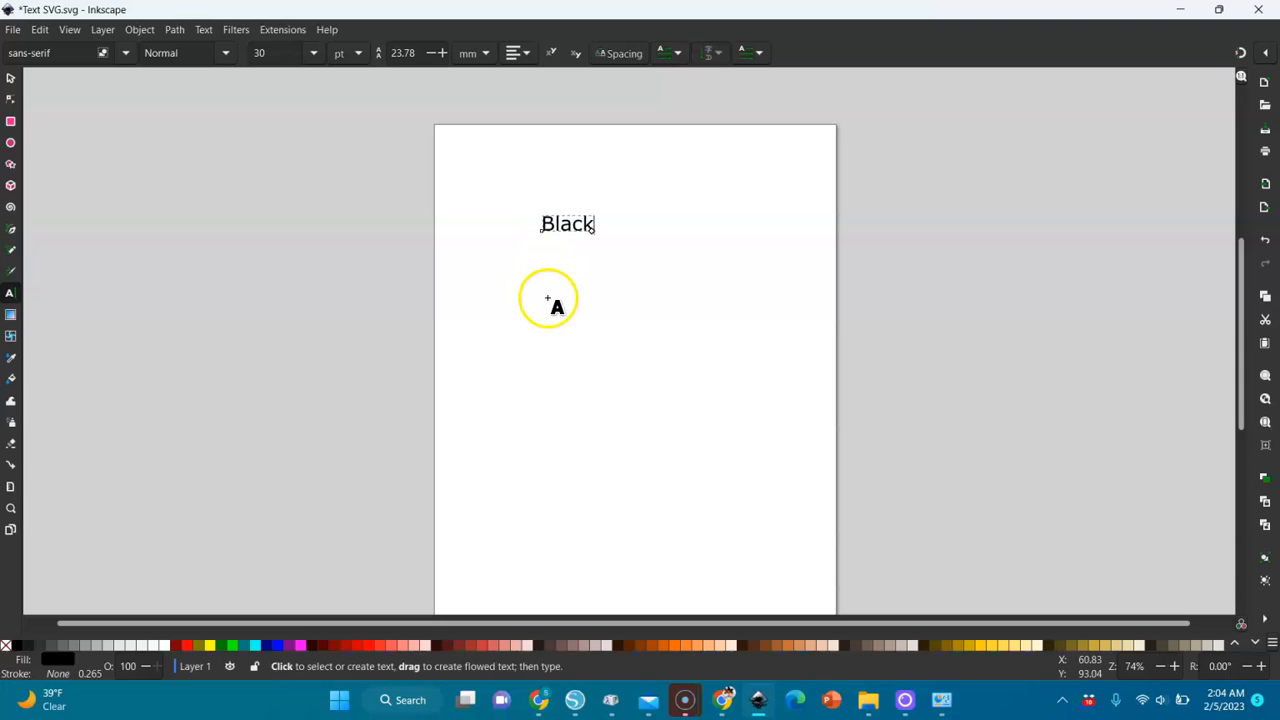
{"action": "type", "text": "History"}
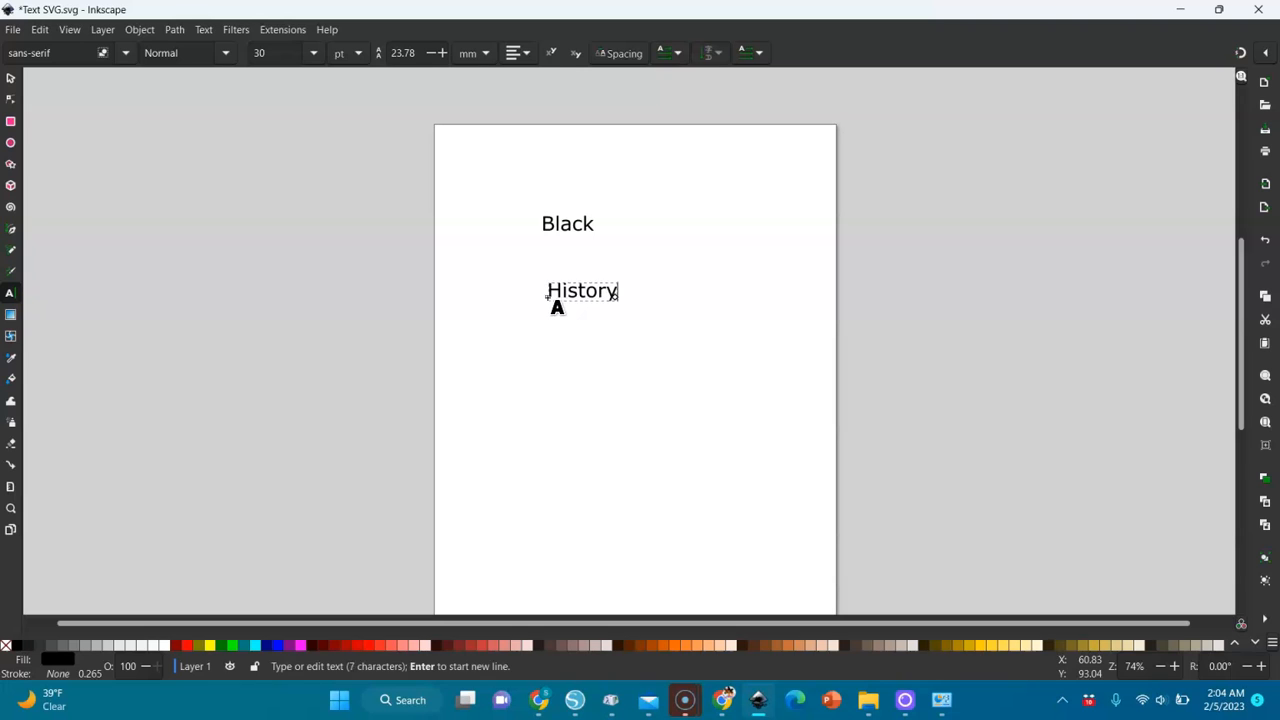
{"action": "left_click", "coordinate": [555, 366]}
{"action": "type", "text": "Mon"}
{"action": "key", "text": "Escape"}
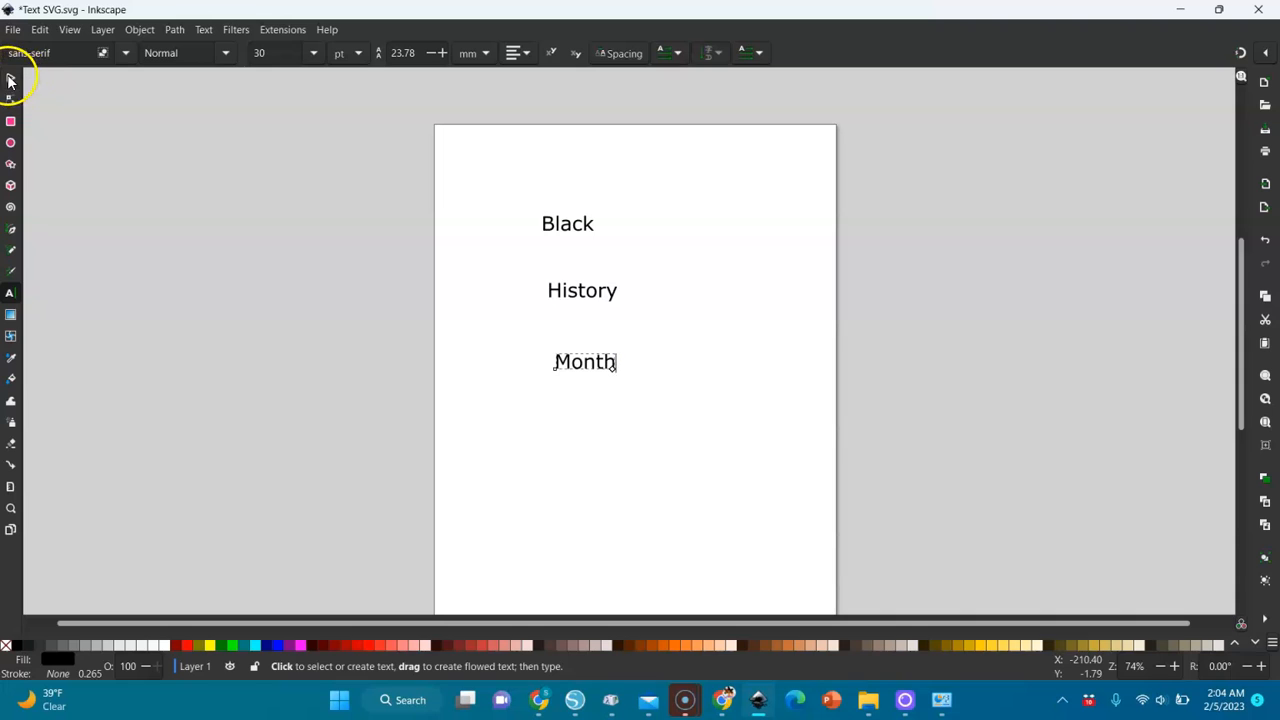
- Set the font of the word "Month" to Franklin Gothic Demi
{"action": "left_click", "coordinate": [9, 79]}
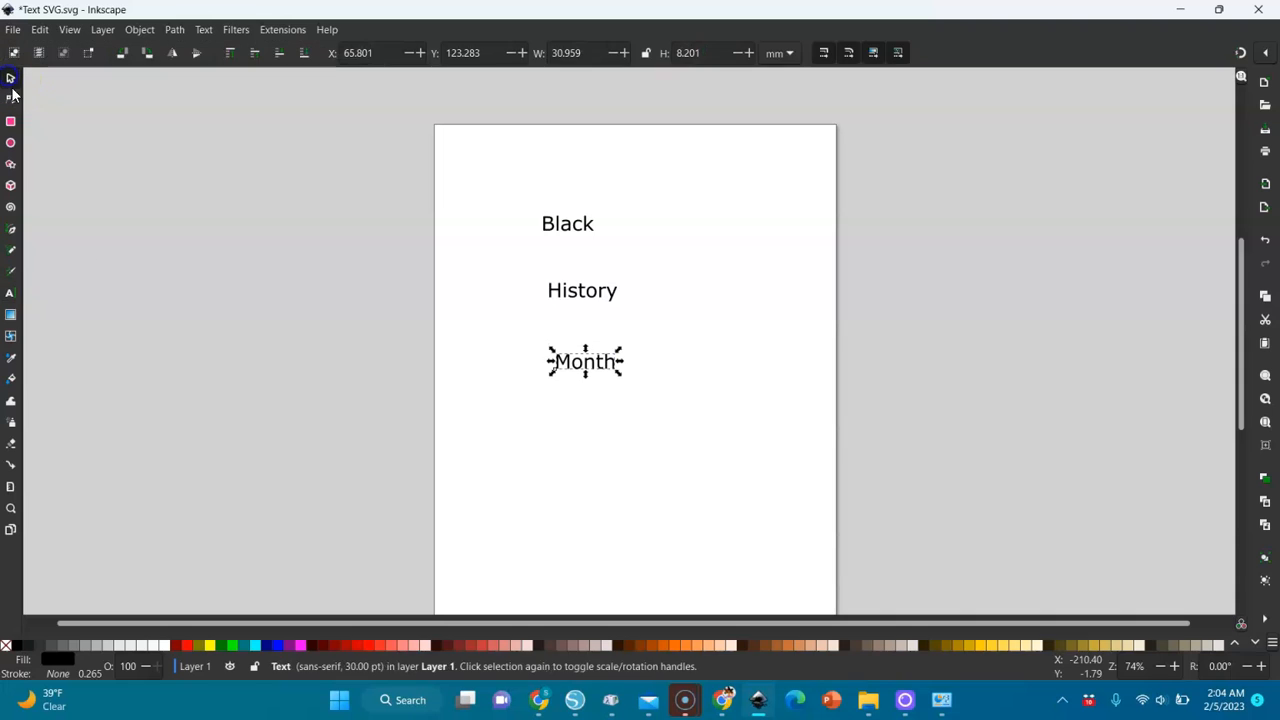
{"action": "left_click", "coordinate": [9, 297]}
{"action": "key", "text": "Escape"}
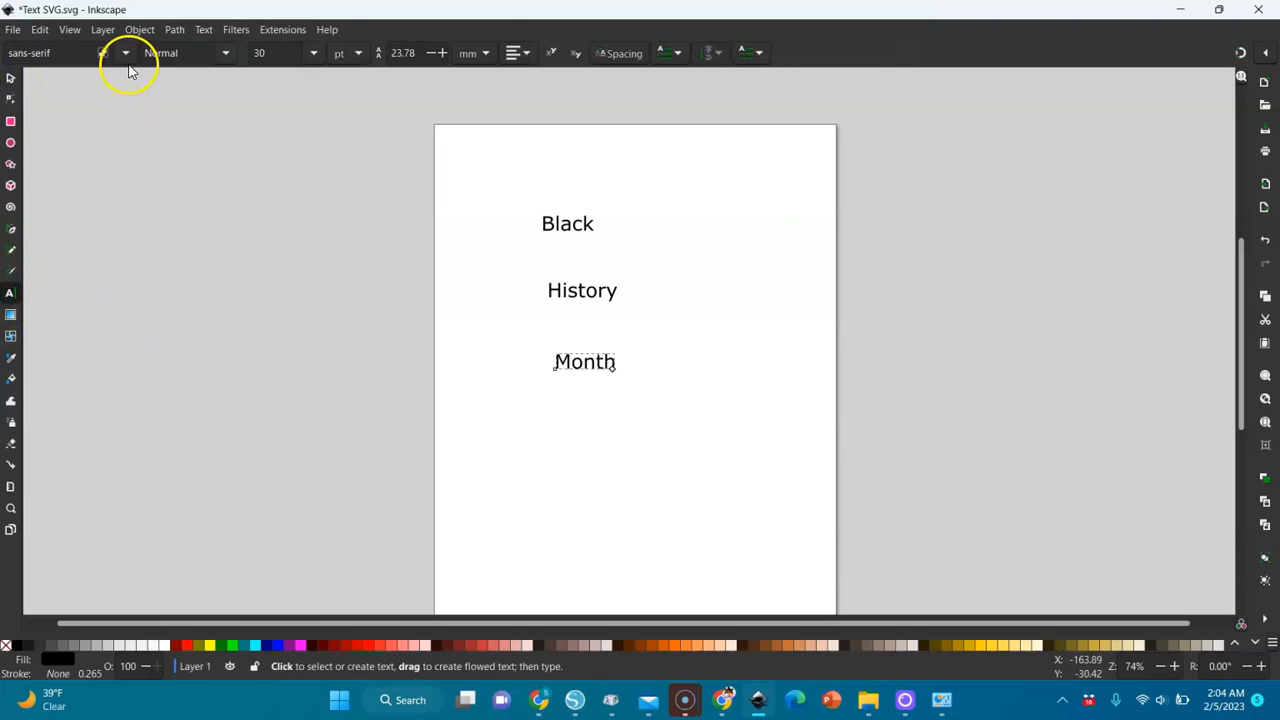
{"action": "left_click", "coordinate": [126, 56]}
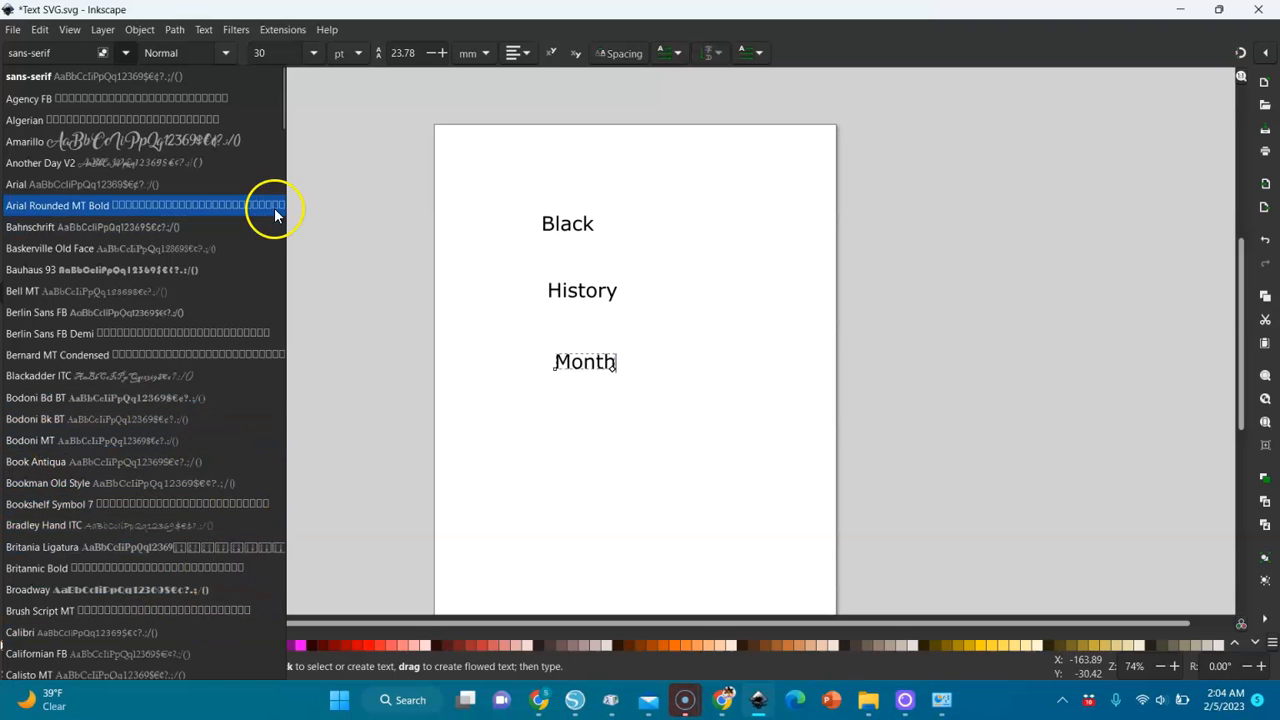
{"action": "left_click_drag", "start_coordinate": [280, 108], "coordinate": [276, 266]}
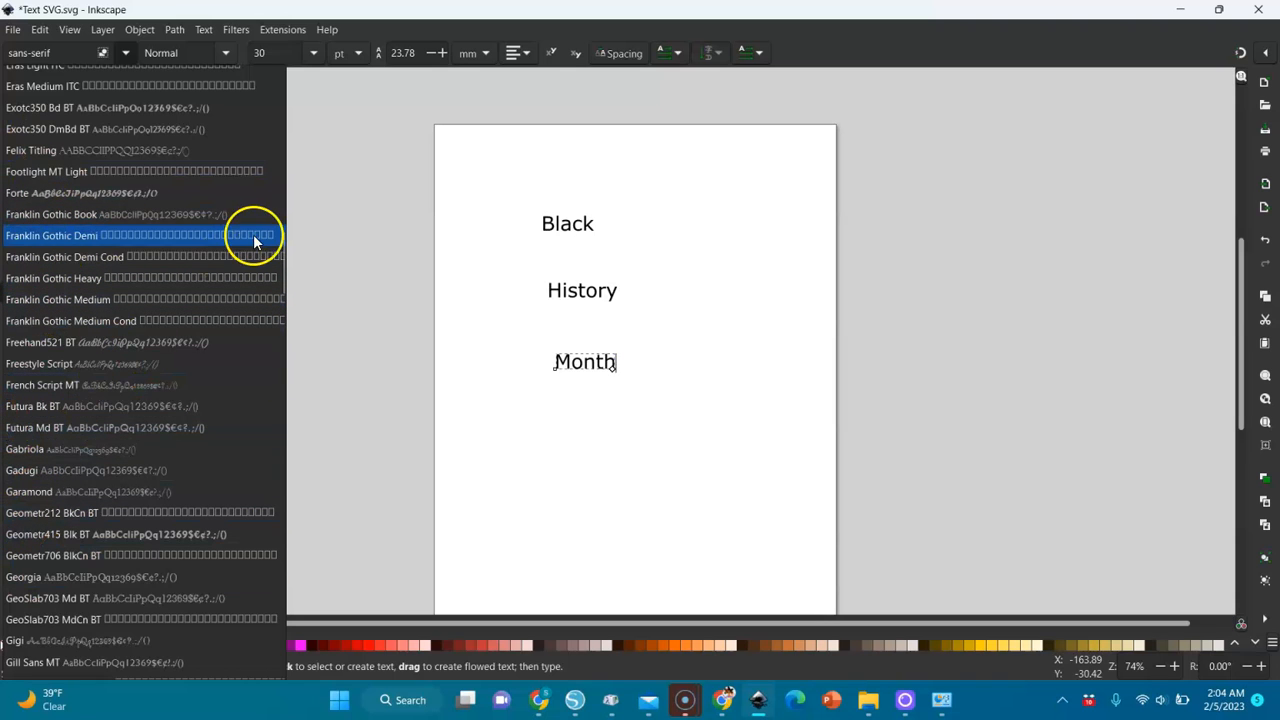
{"action": "scroll", "coordinate": [283, 256], "scroll_direction": "down", "scroll_amount": 1}
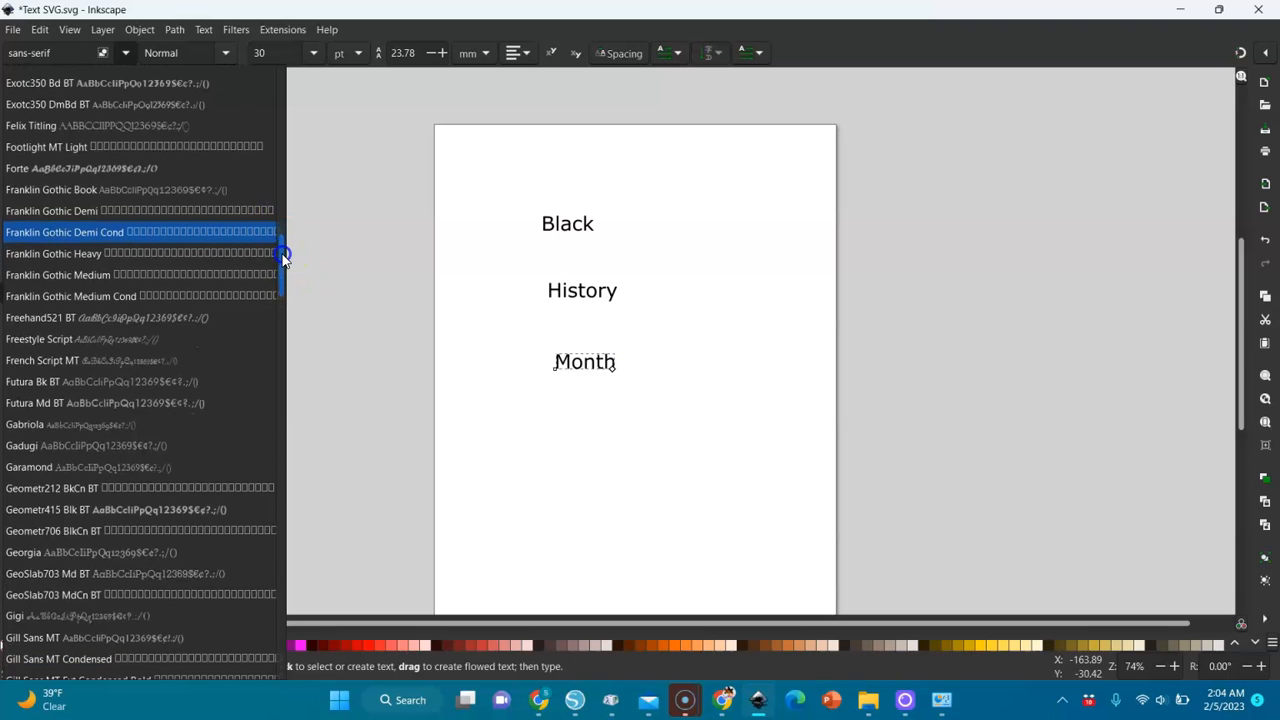
{"action": "left_click", "coordinate": [22, 212]}
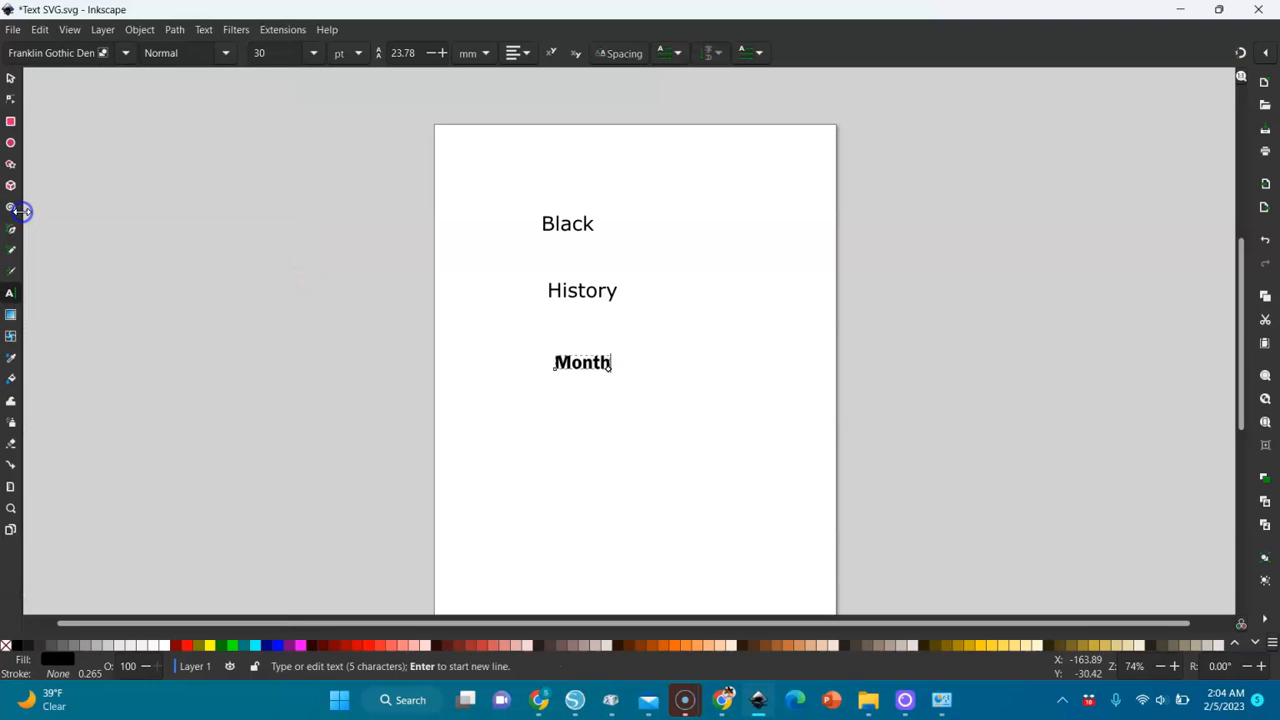
- Set the font of the word "History" to Amarillo
{"action": "left_click", "coordinate": [575, 289]}
{"action": "double_click", "coordinate": [575, 289]}
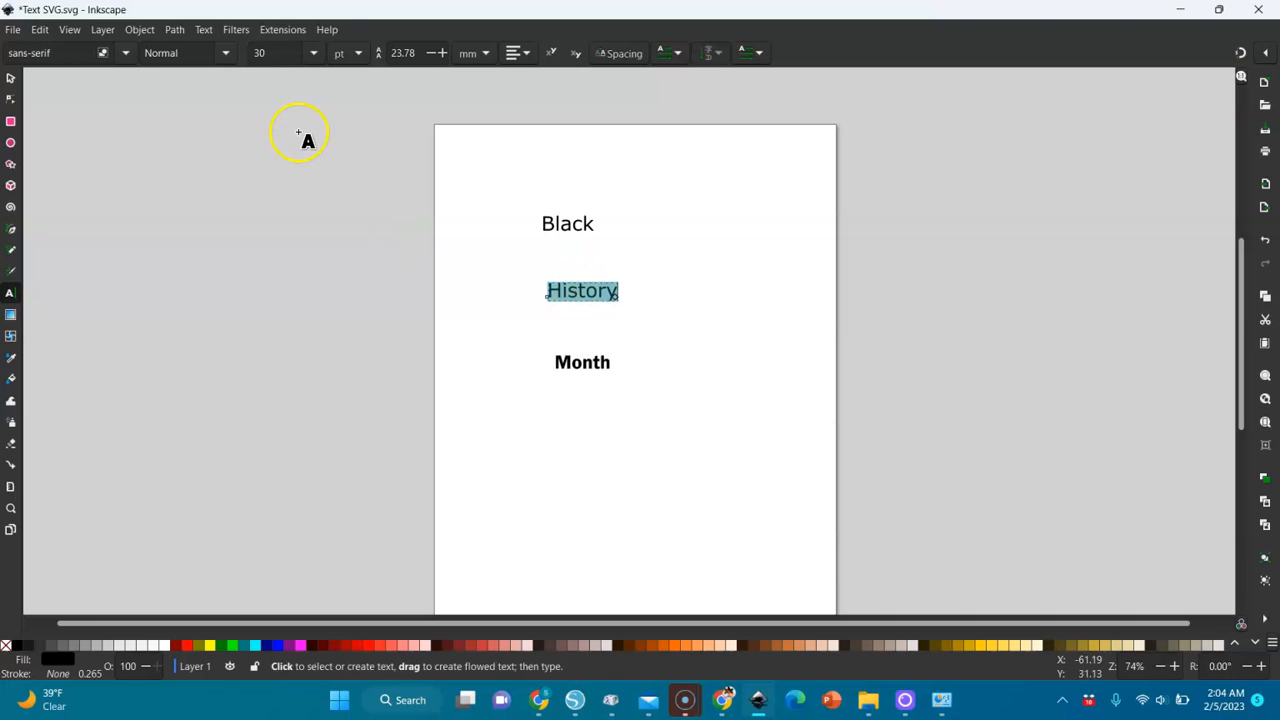
{"action": "left_click", "coordinate": [126, 52]}
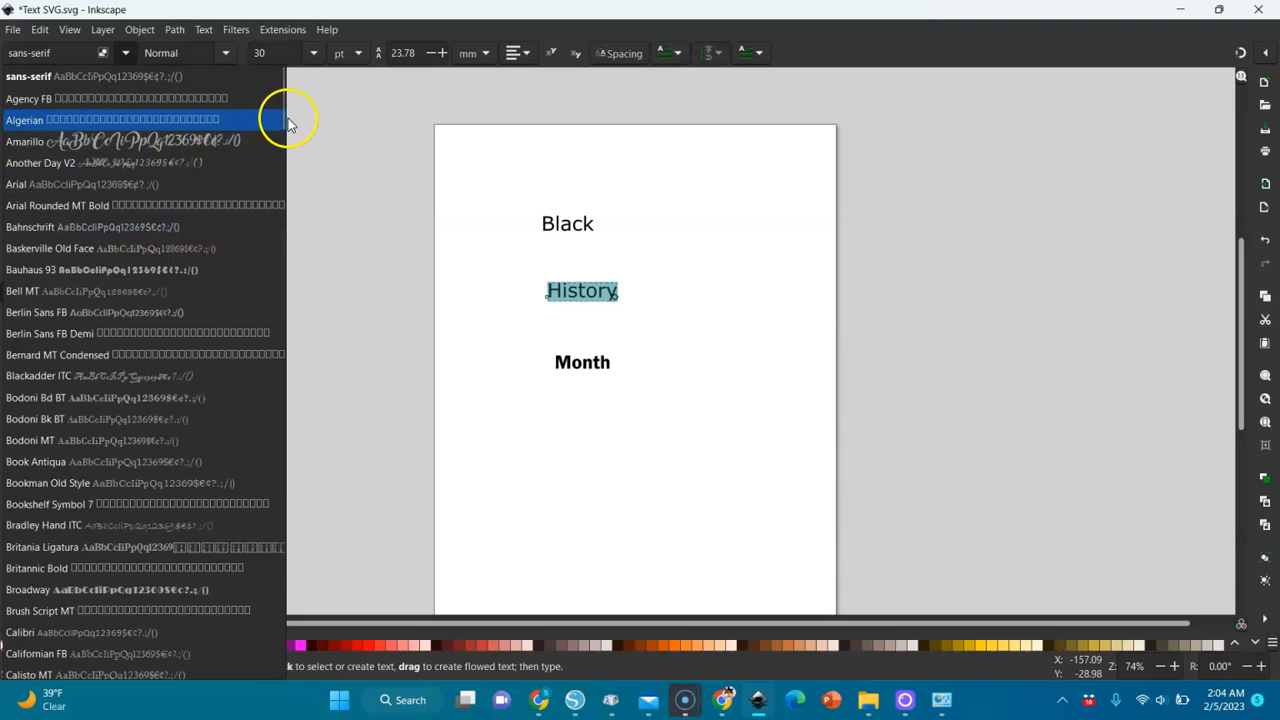
{"action": "left_click", "coordinate": [199, 140]}
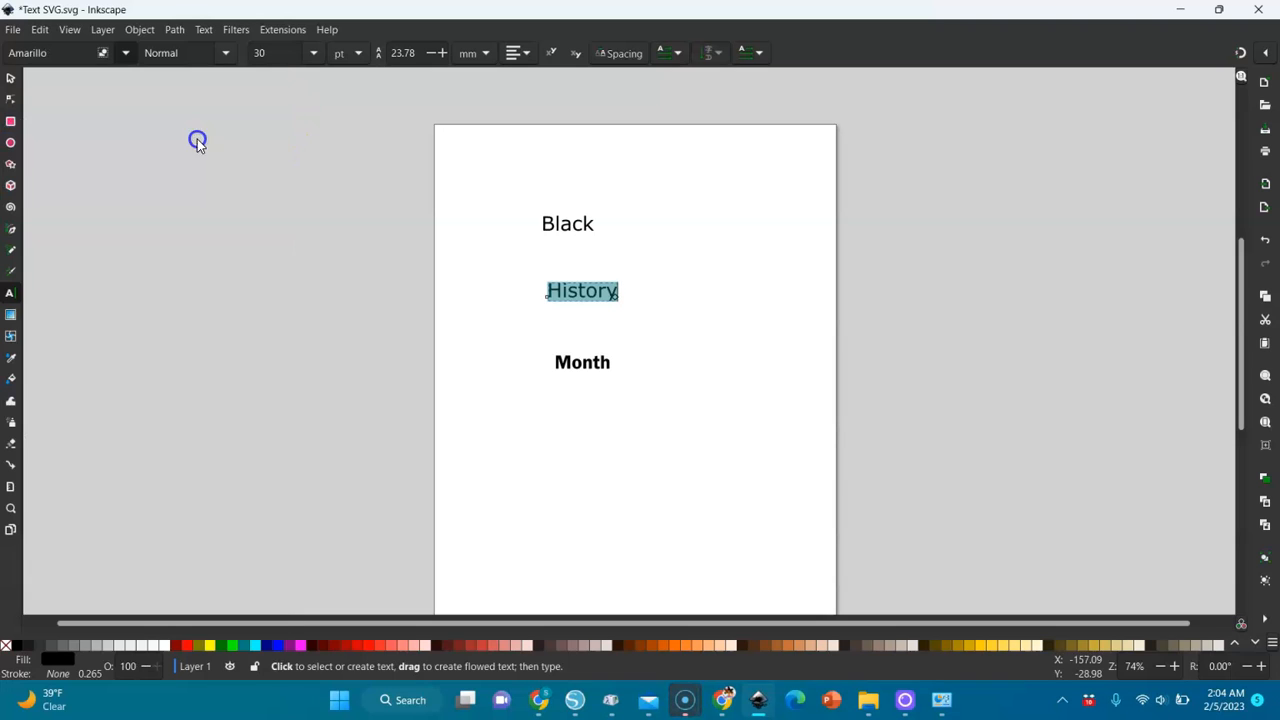
- Set the font of the word "Black" to News706 BT
{"action": "left_click", "coordinate": [570, 225]}
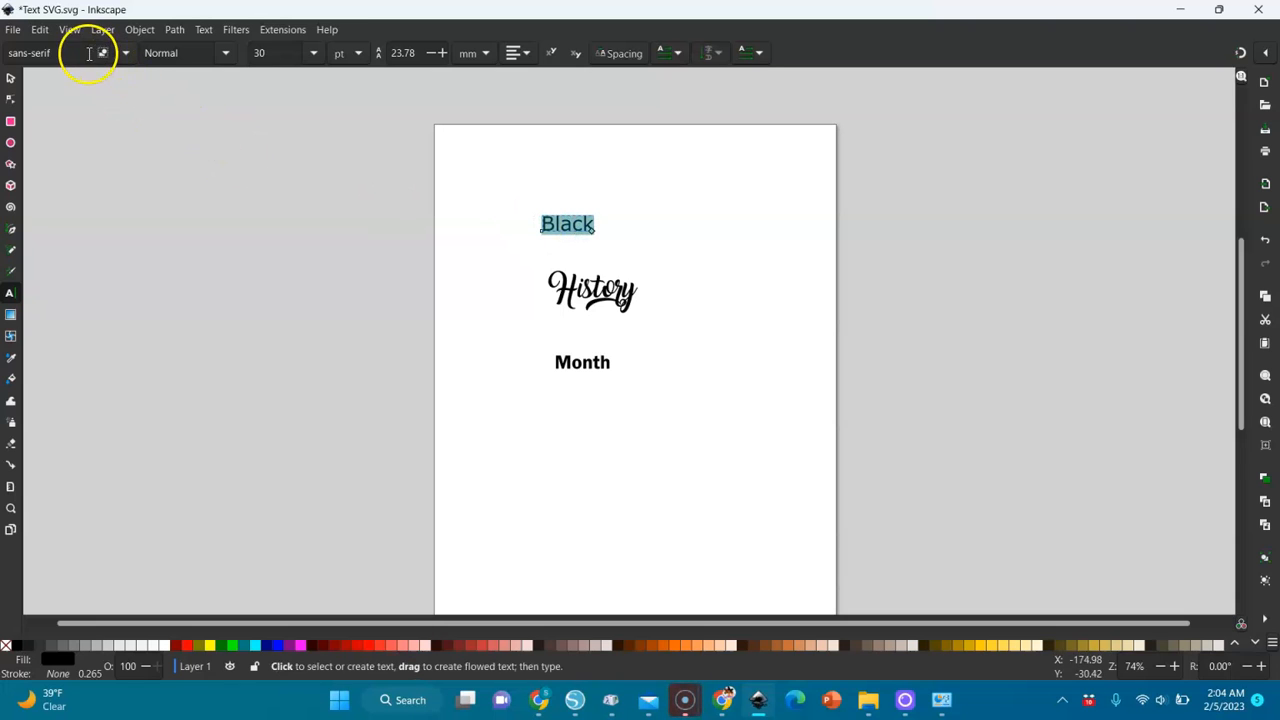
{"action": "left_click", "coordinate": [125, 53]}
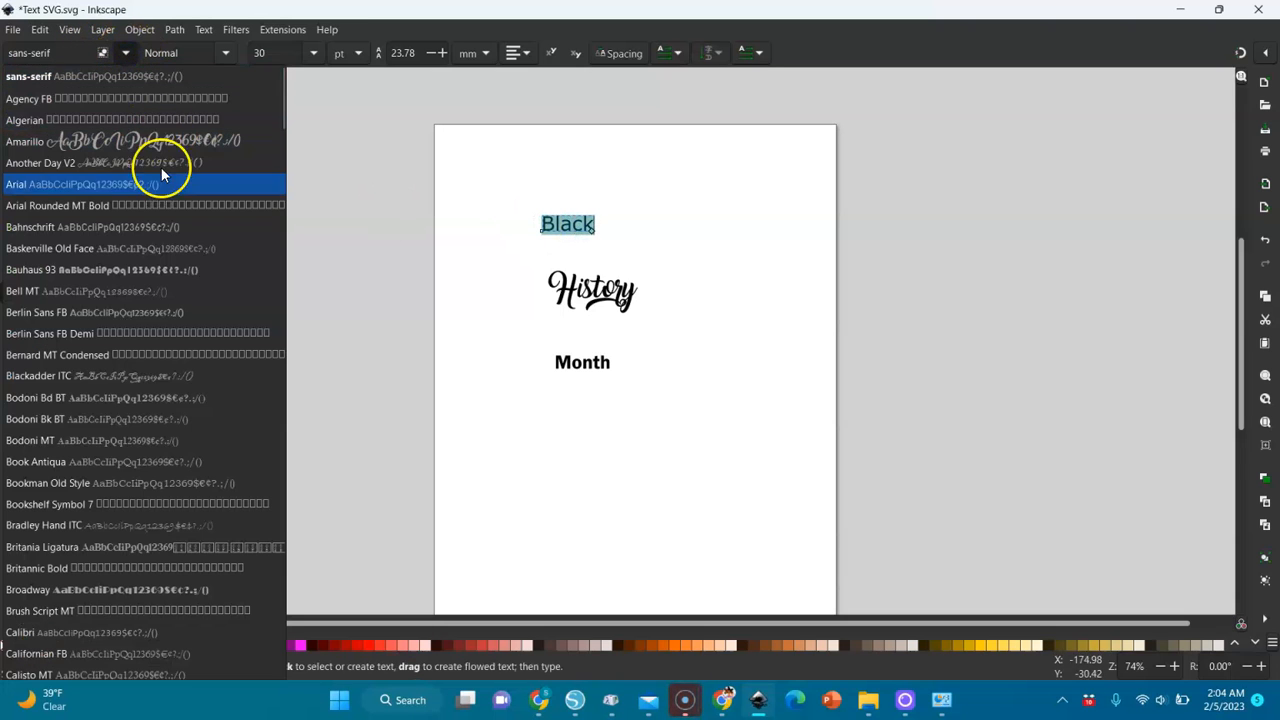
{"action": "left_click_drag", "start_coordinate": [281, 128], "coordinate": [280, 520]}
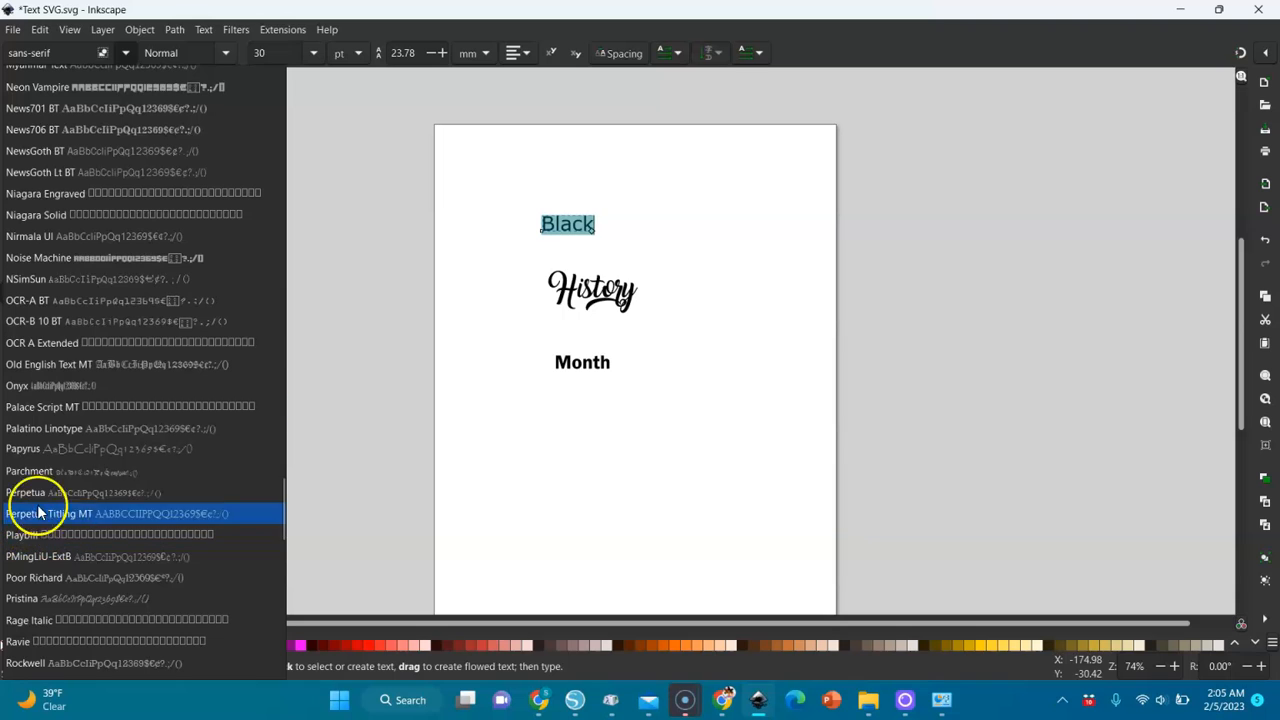
{"action": "left_click", "coordinate": [69, 132]}
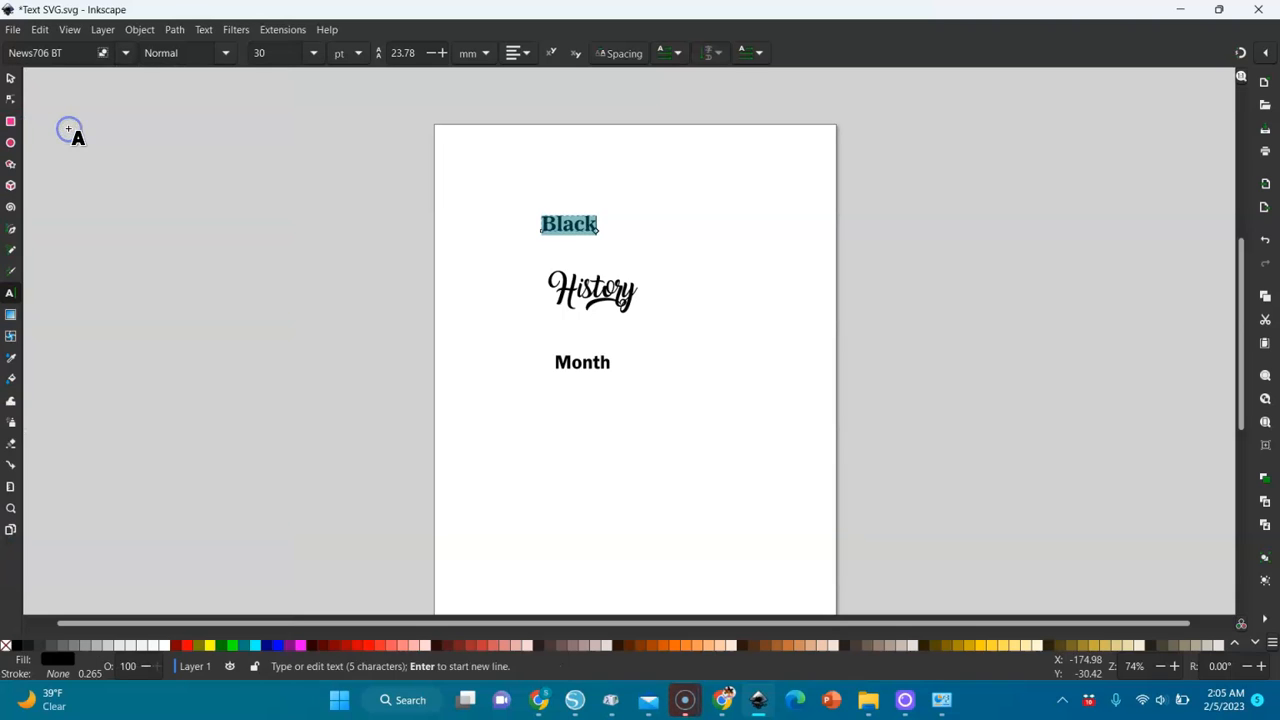
- Enlarge "Black" and "History", making "History" about 101 mm wide and placing it directly beneath "Black"
{"action": "left_click", "coordinate": [11, 79]}
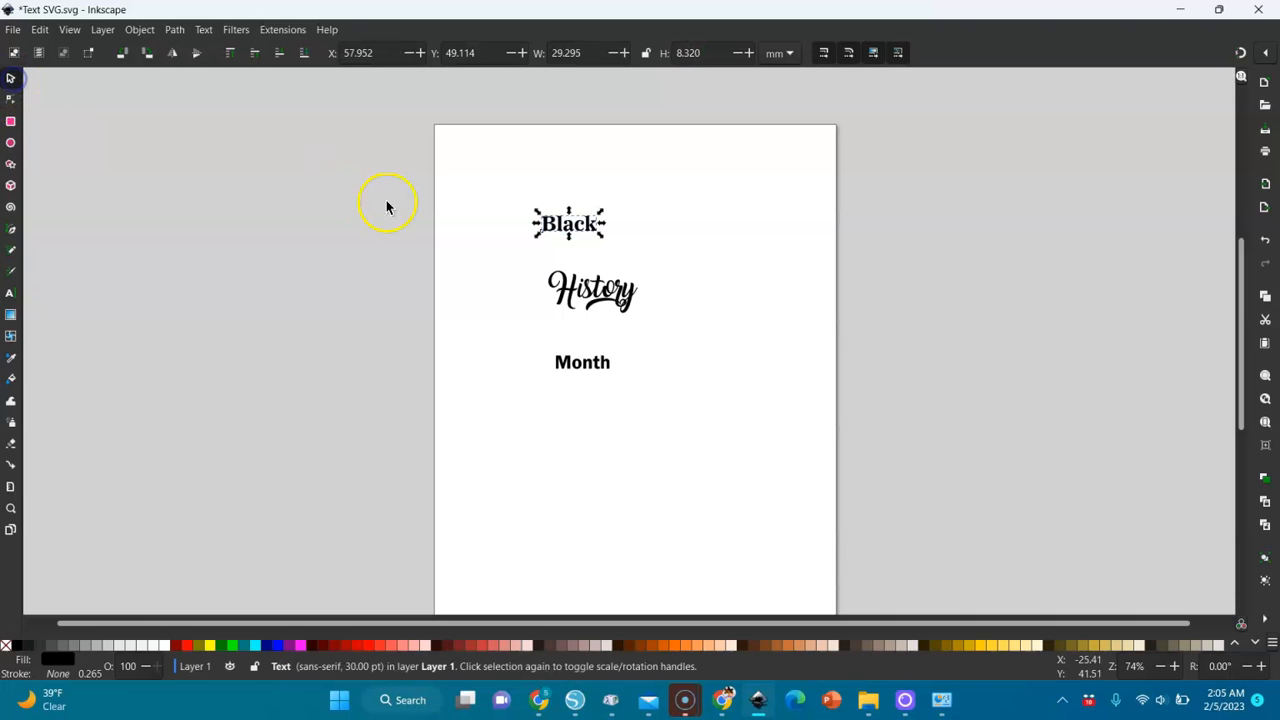
{"action": "left_click_drag", "start_coordinate": [598, 235], "coordinate": [728, 277]}
{"action": "left_click", "coordinate": [620, 313]}
{"action": "left_click", "coordinate": [628, 309]}
{"action": "left_click_drag", "start_coordinate": [641, 319], "coordinate": [738, 351]}
{"action": "left_click_drag", "start_coordinate": [652, 318], "coordinate": [642, 327]}
- Enlarge the word "Month" below "History" to about 100 mm wide and 25 mm high
{"action": "left_click", "coordinate": [588, 372]}
{"action": "left_click_drag", "start_coordinate": [615, 376], "coordinate": [749, 402]}
{"action": "left_click", "coordinate": [737, 297]}
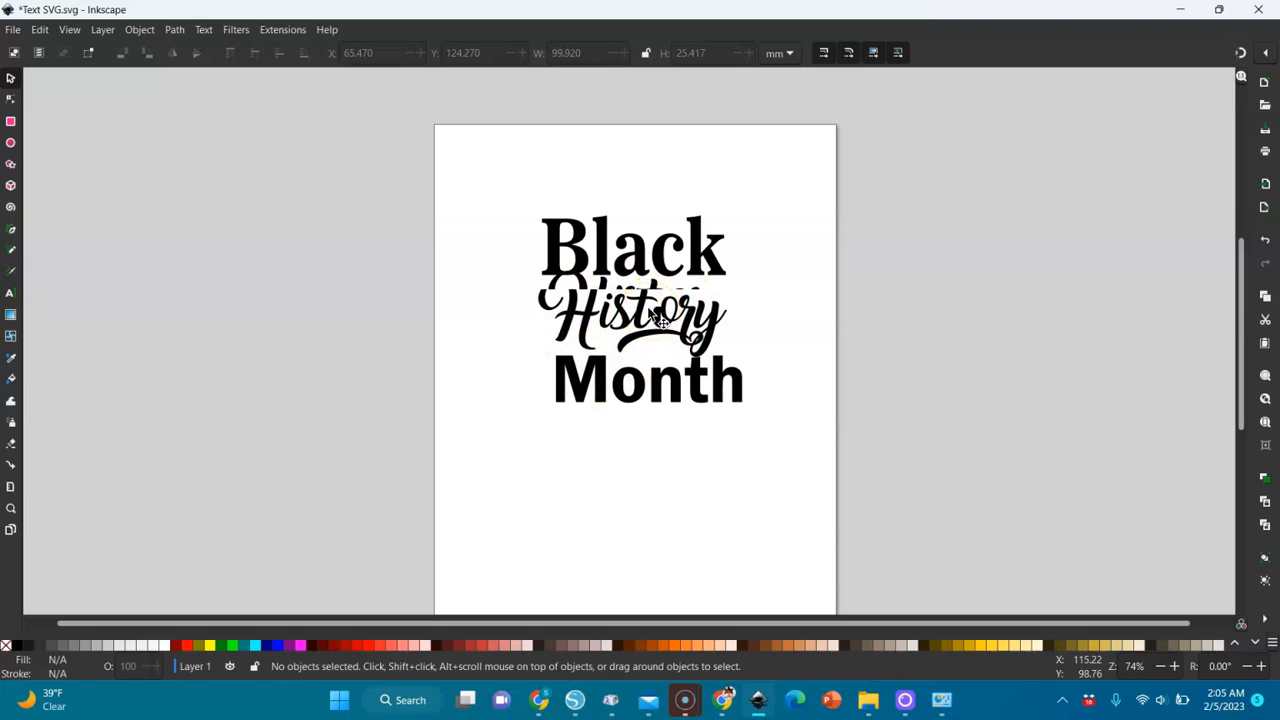
- Convert the "History" text object to paths
{"action": "key", "text": "minus"}
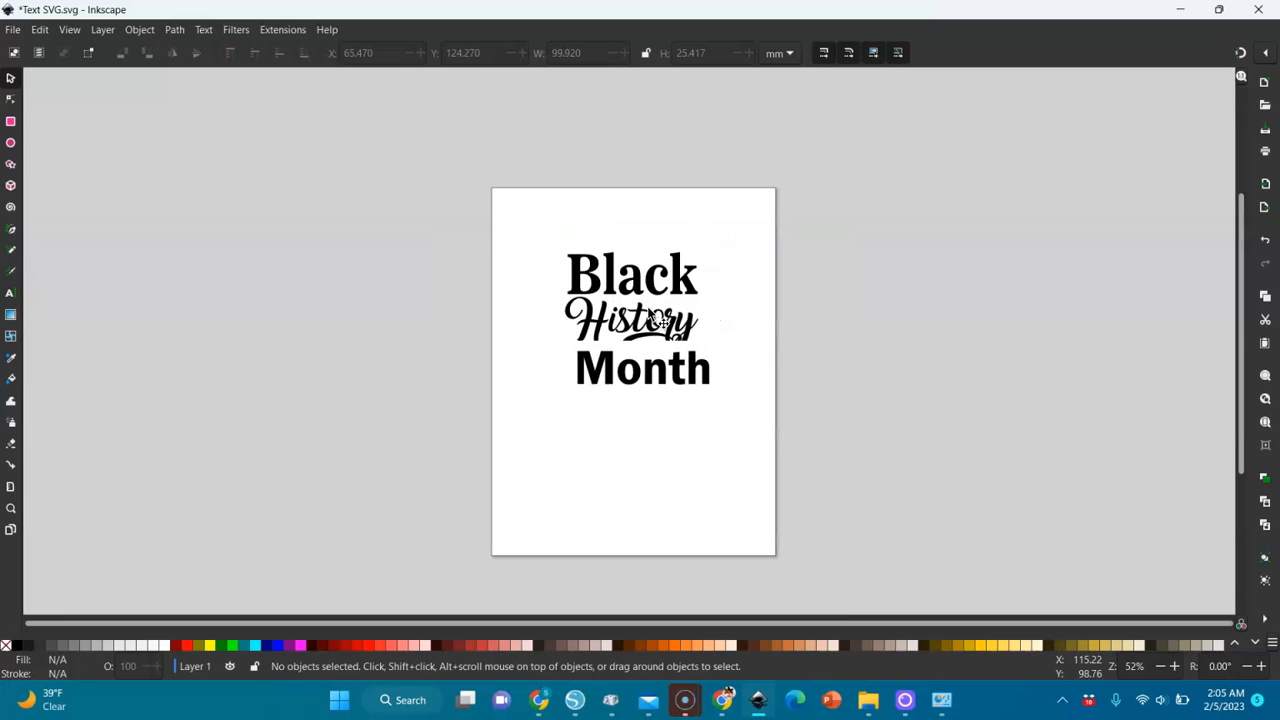
{"action": "key", "text": "minus"}
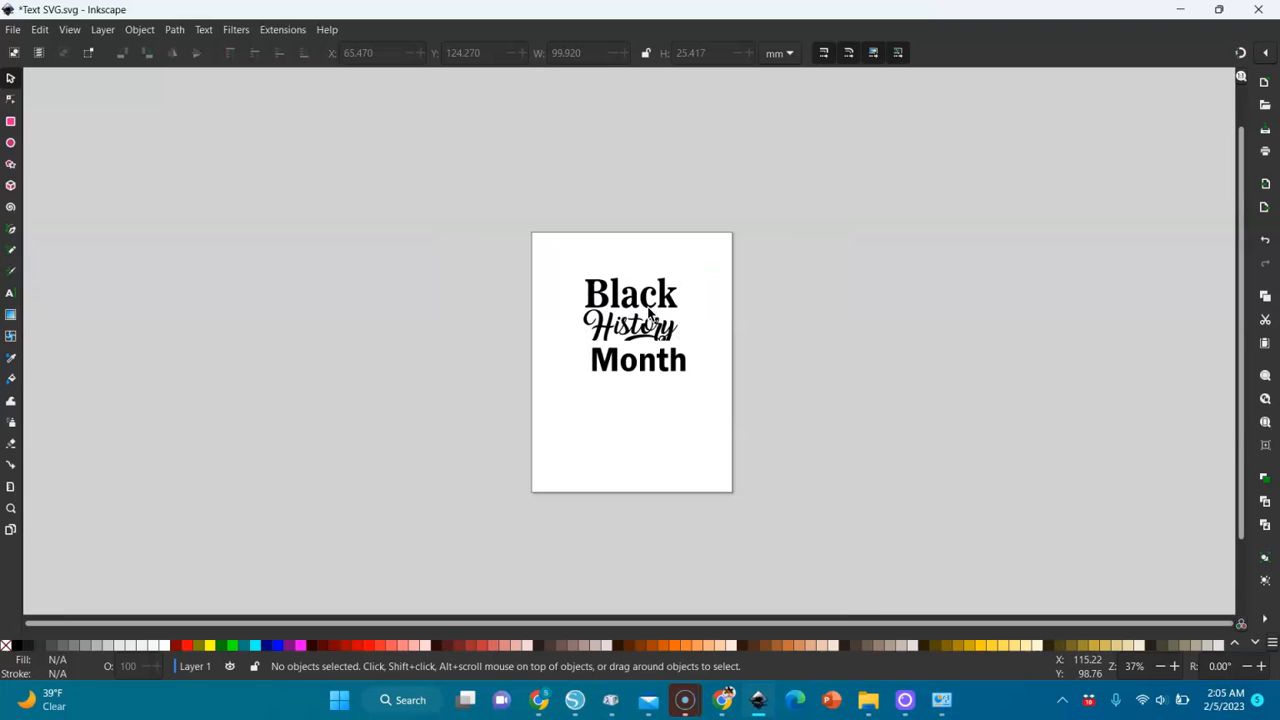
{"action": "key", "text": "plus"}
{"action": "key", "text": "plus"}
{"action": "key", "text": "plus"}
{"action": "key", "text": "plus"}
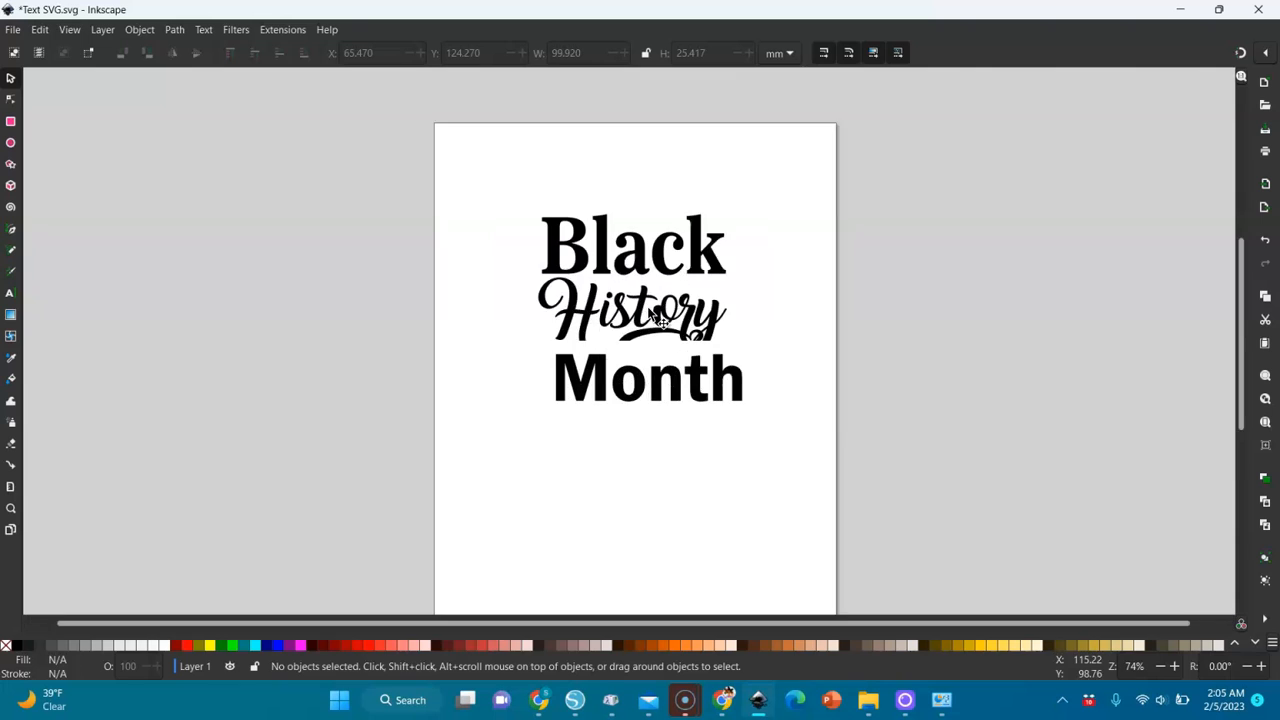
{"action": "left_click", "coordinate": [660, 288]}
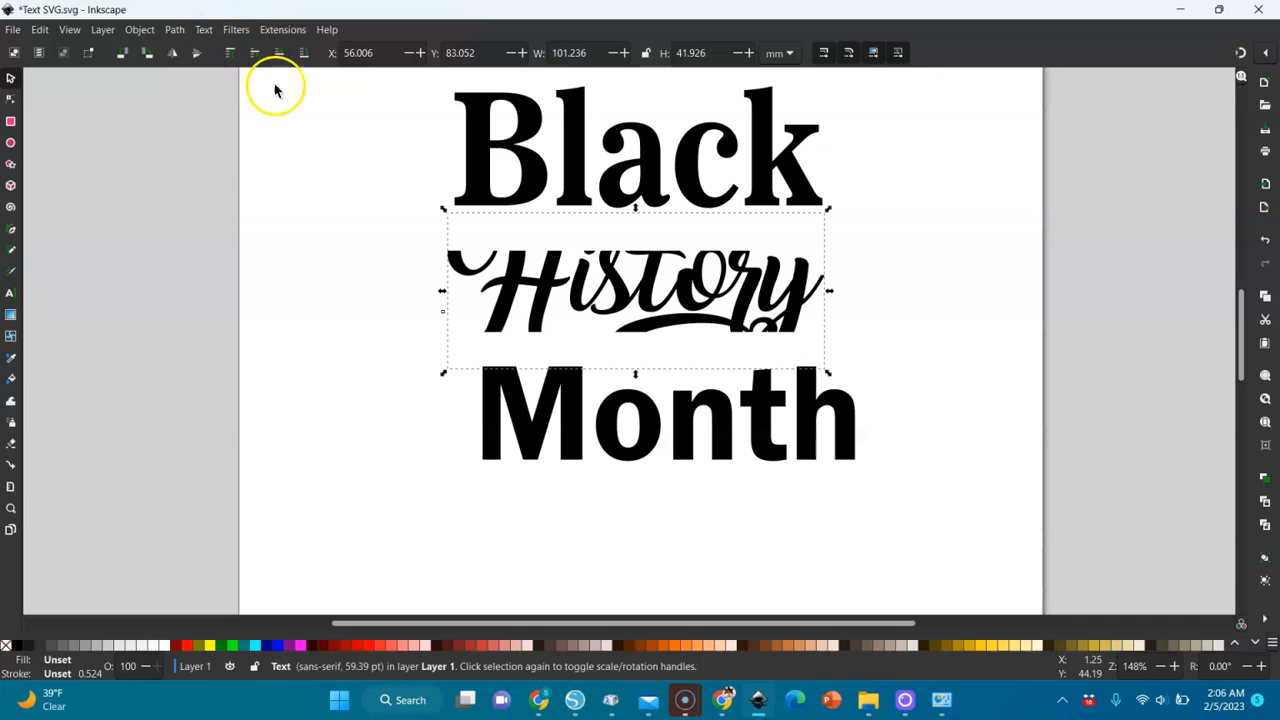
{"action": "left_click", "coordinate": [174, 29]}
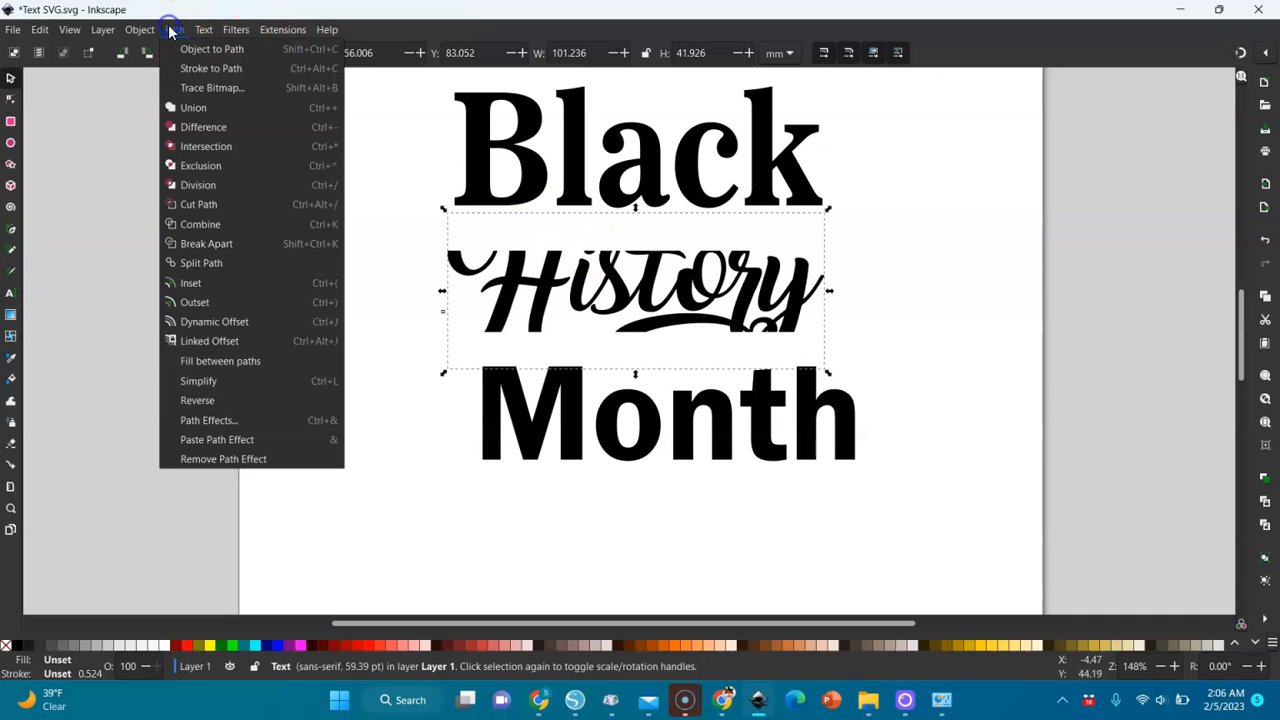
{"action": "left_click", "coordinate": [206, 55]}
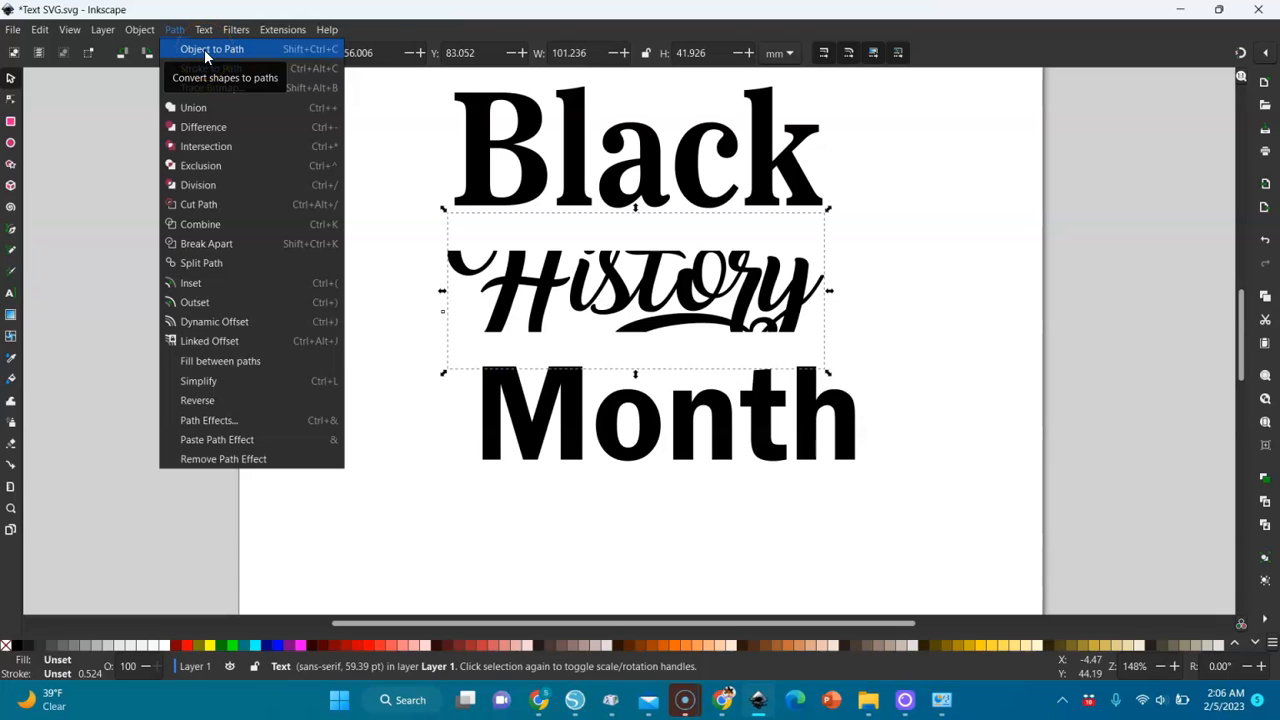
{"action": "left_click", "coordinate": [202, 50]}
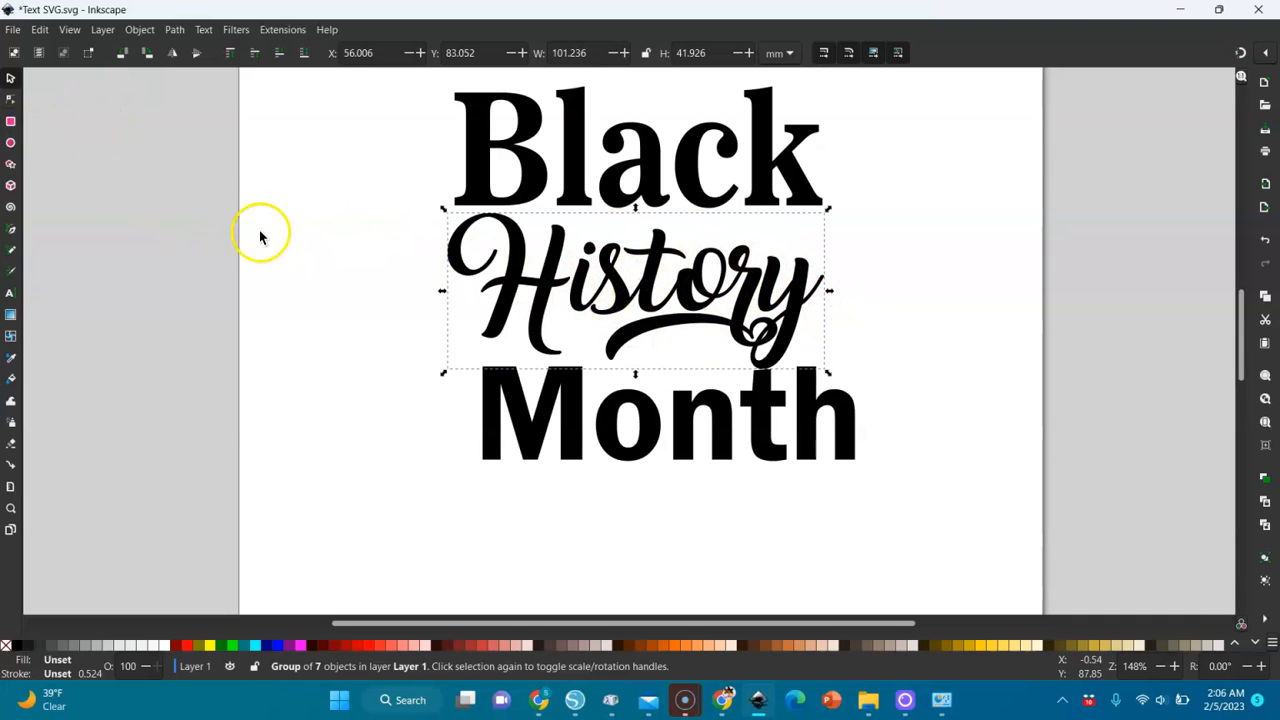
- Ungroup the converted "History" letters and union them into a single path
{"action": "right_click", "coordinate": [609, 280]}
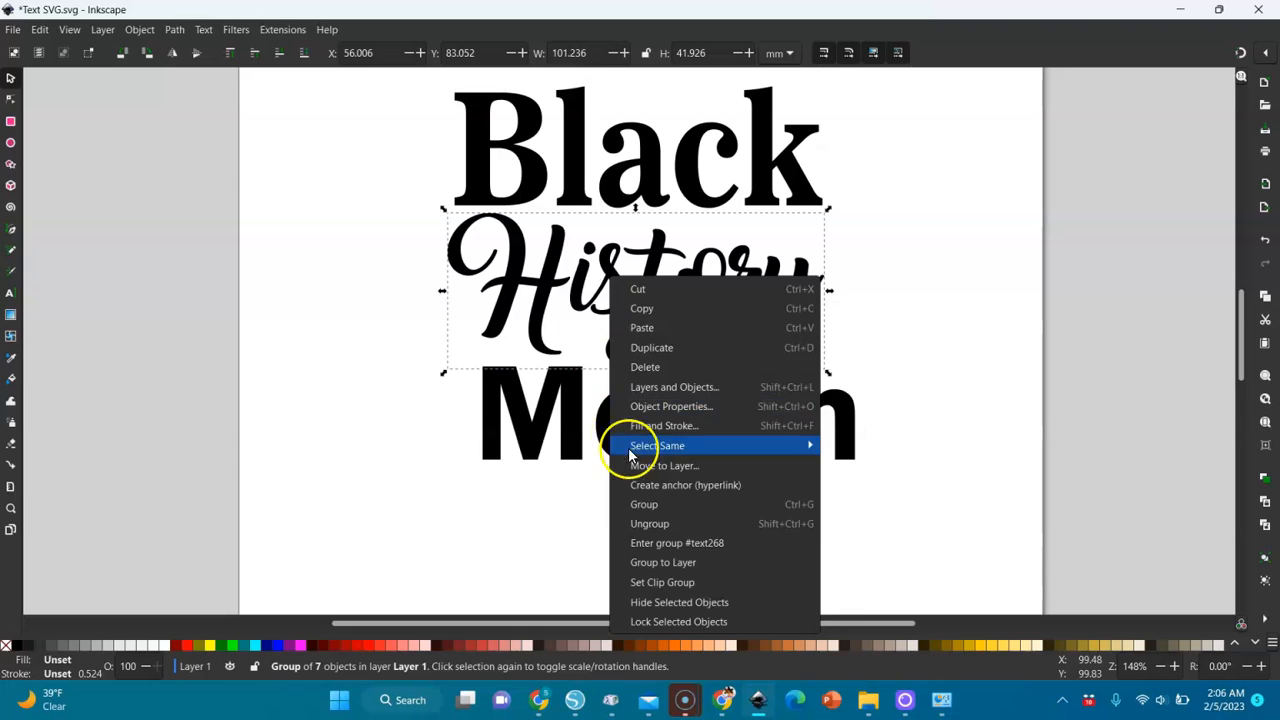
{"action": "left_click", "coordinate": [647, 524]}
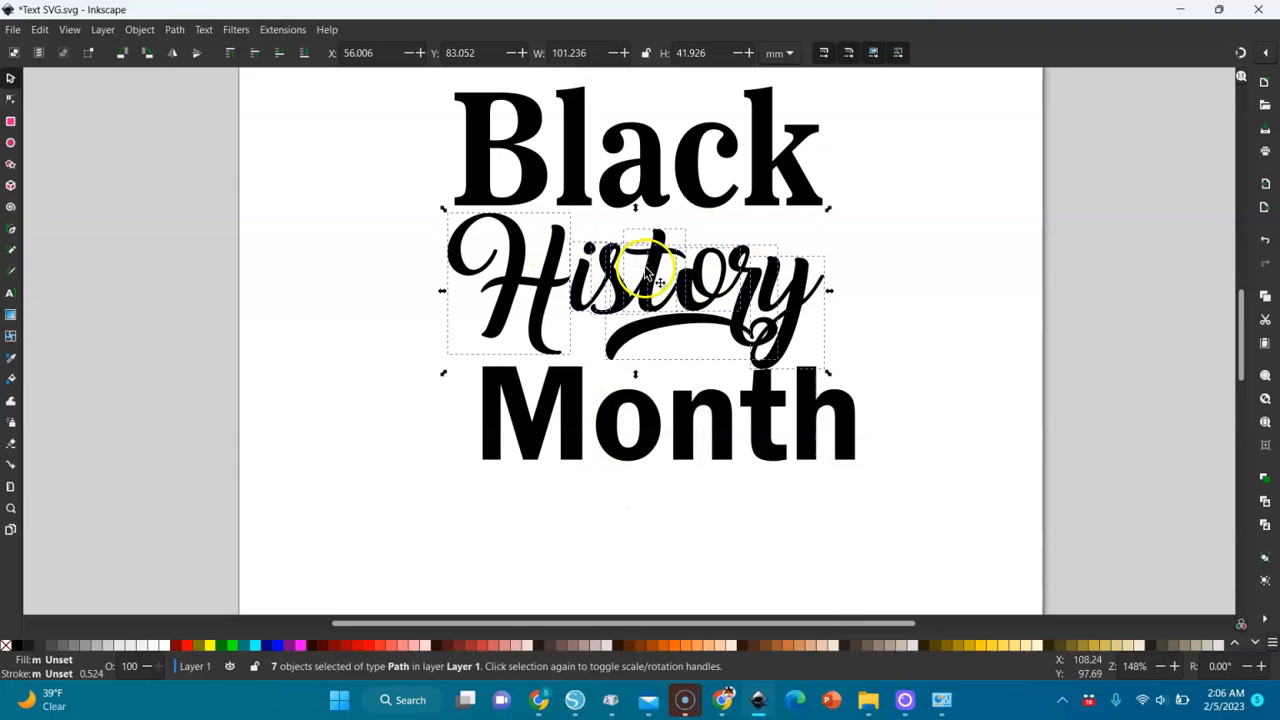
{"action": "left_click", "coordinate": [174, 31]}
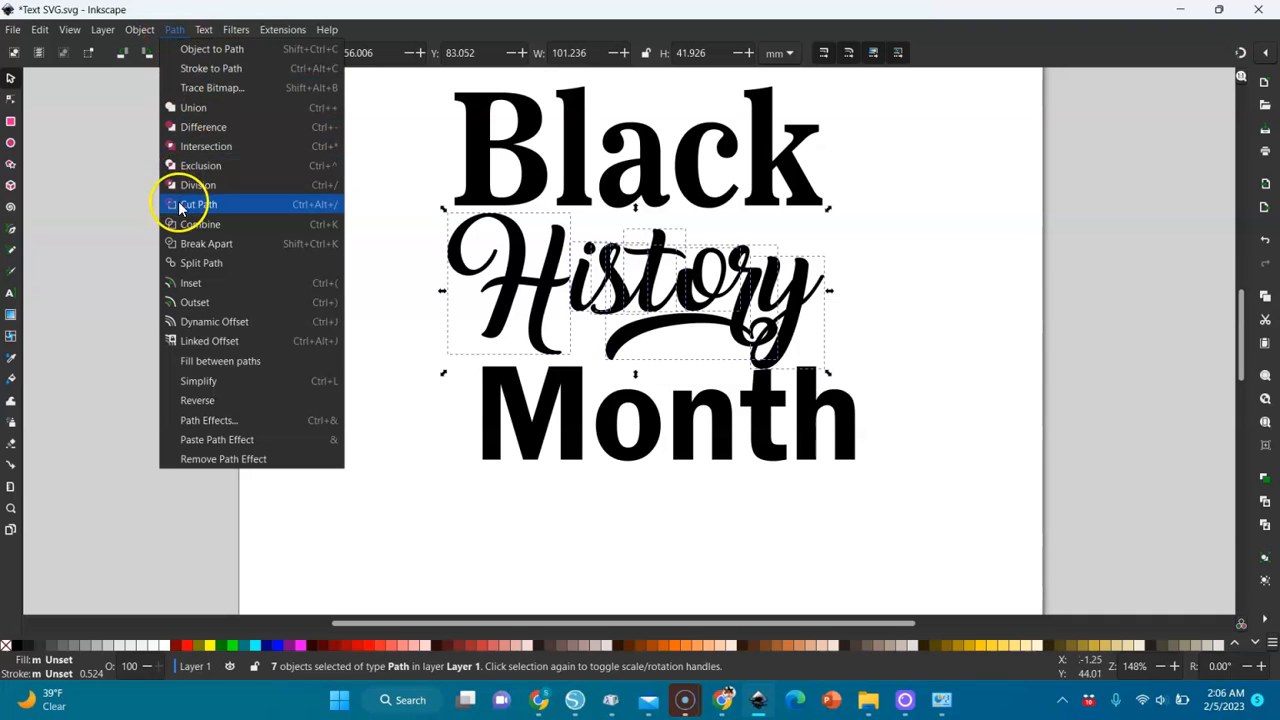
{"action": "left_click", "coordinate": [193, 110]}
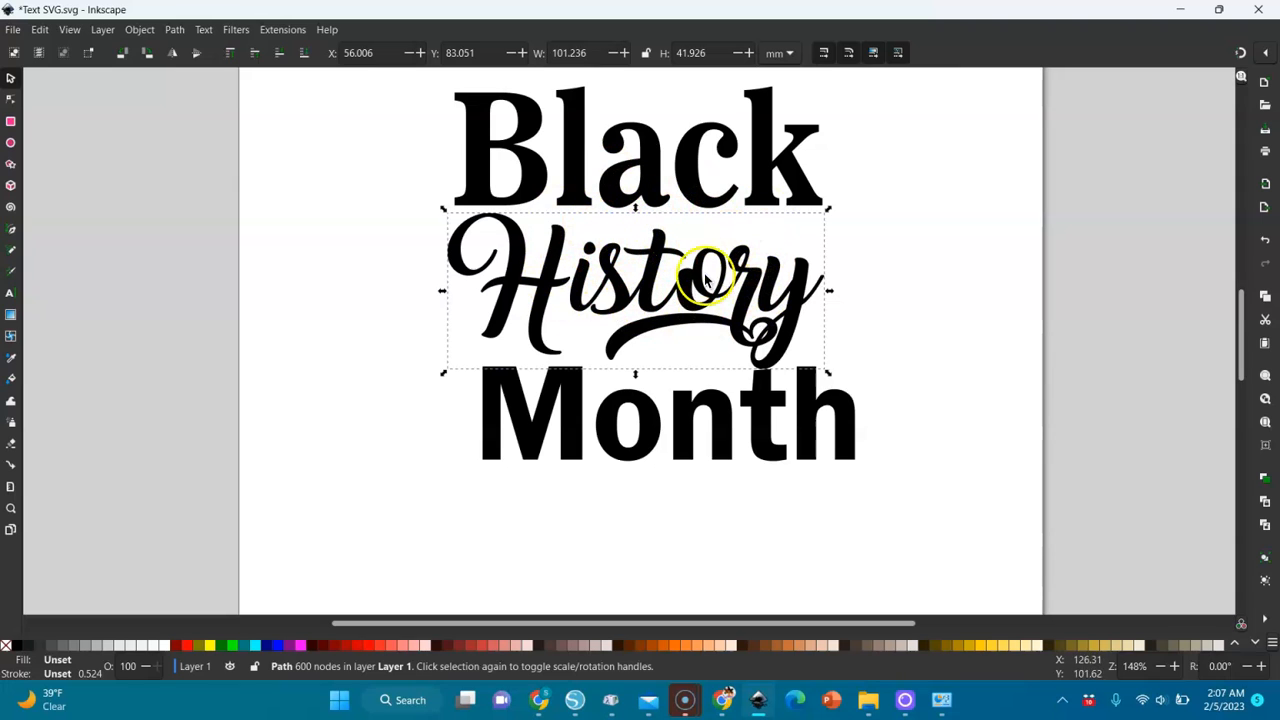
- Convert the word "Black" to paths and union its ungrouped letters into a single path
{"action": "left_click", "coordinate": [697, 172]}
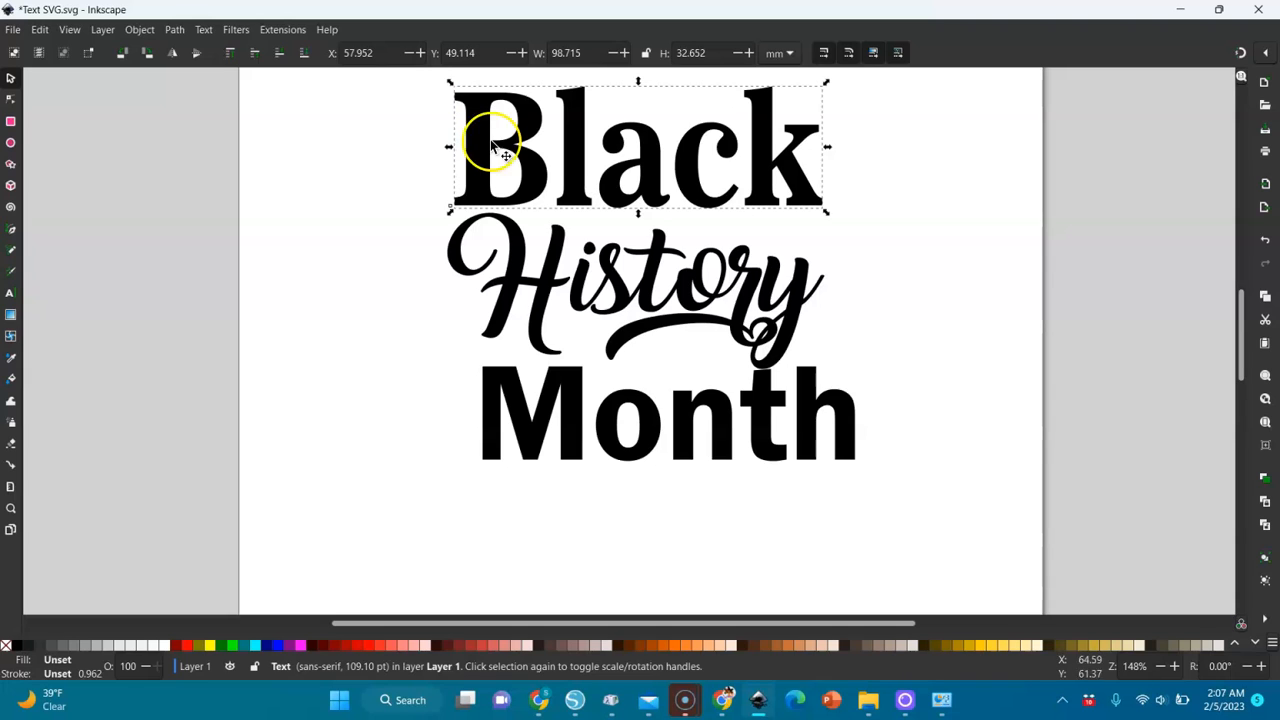
{"action": "left_click", "coordinate": [175, 30]}
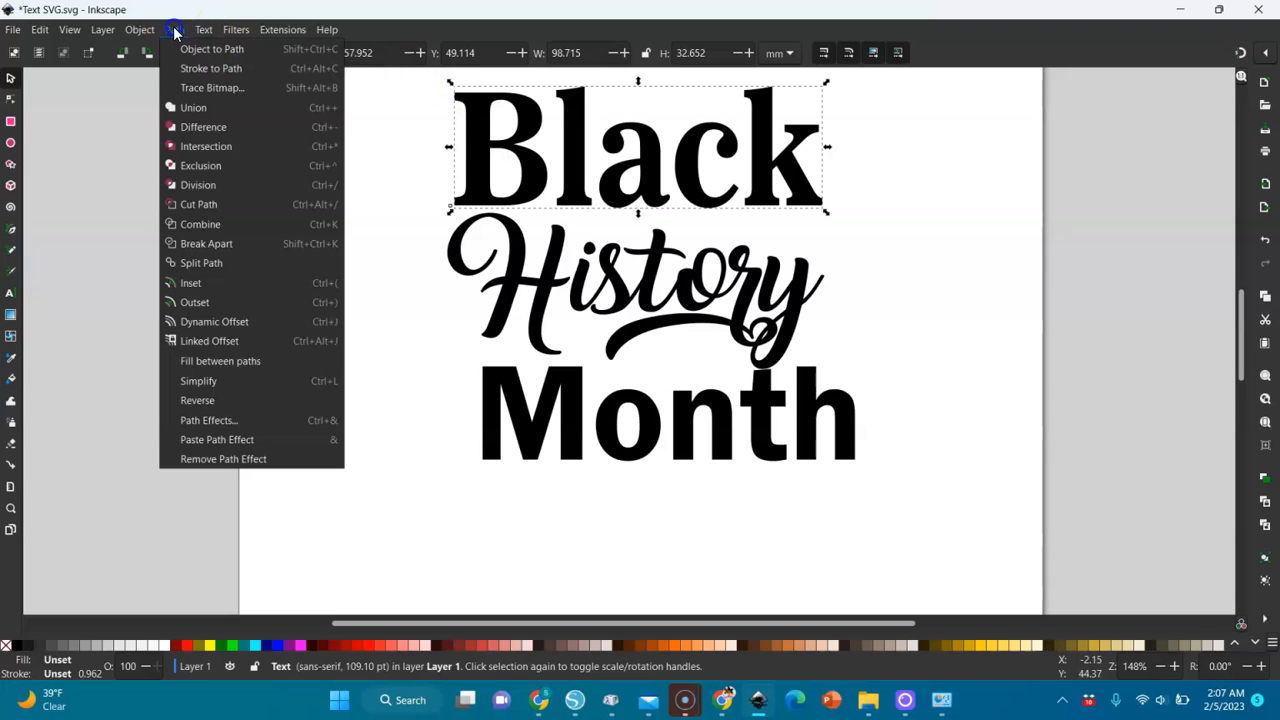
{"action": "left_click", "coordinate": [203, 52]}
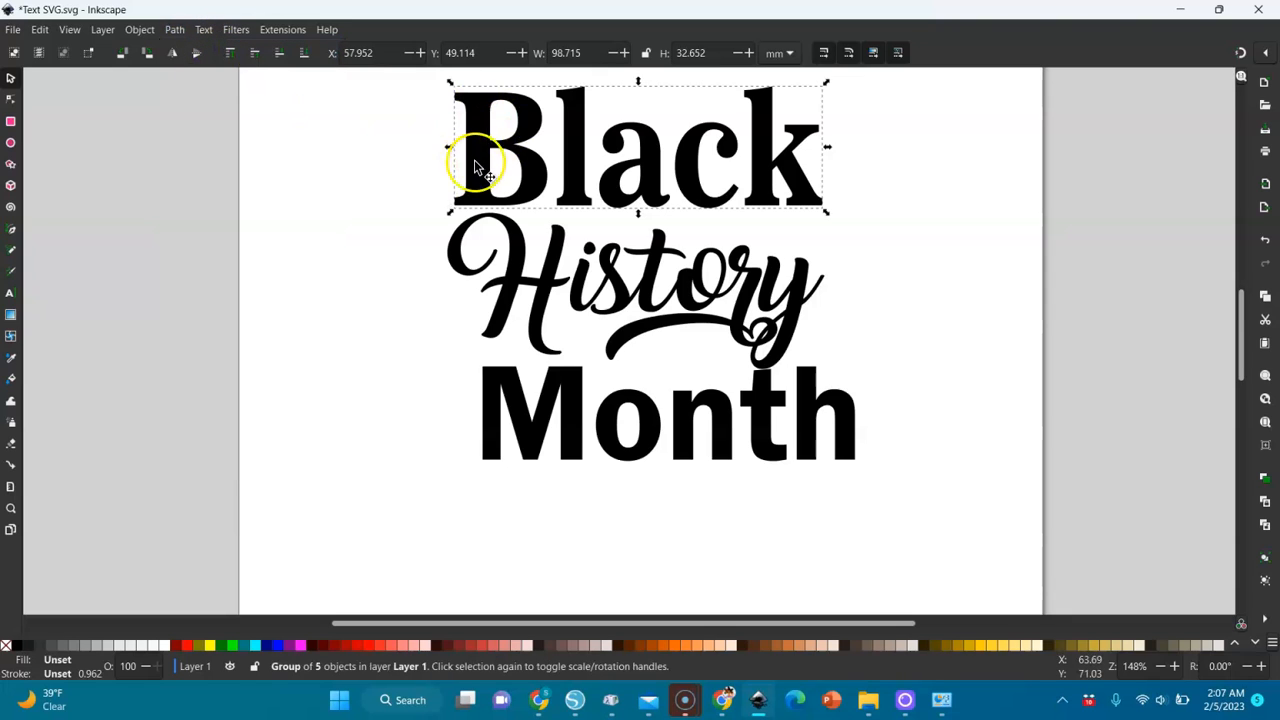
{"action": "left_click", "coordinate": [139, 30]}
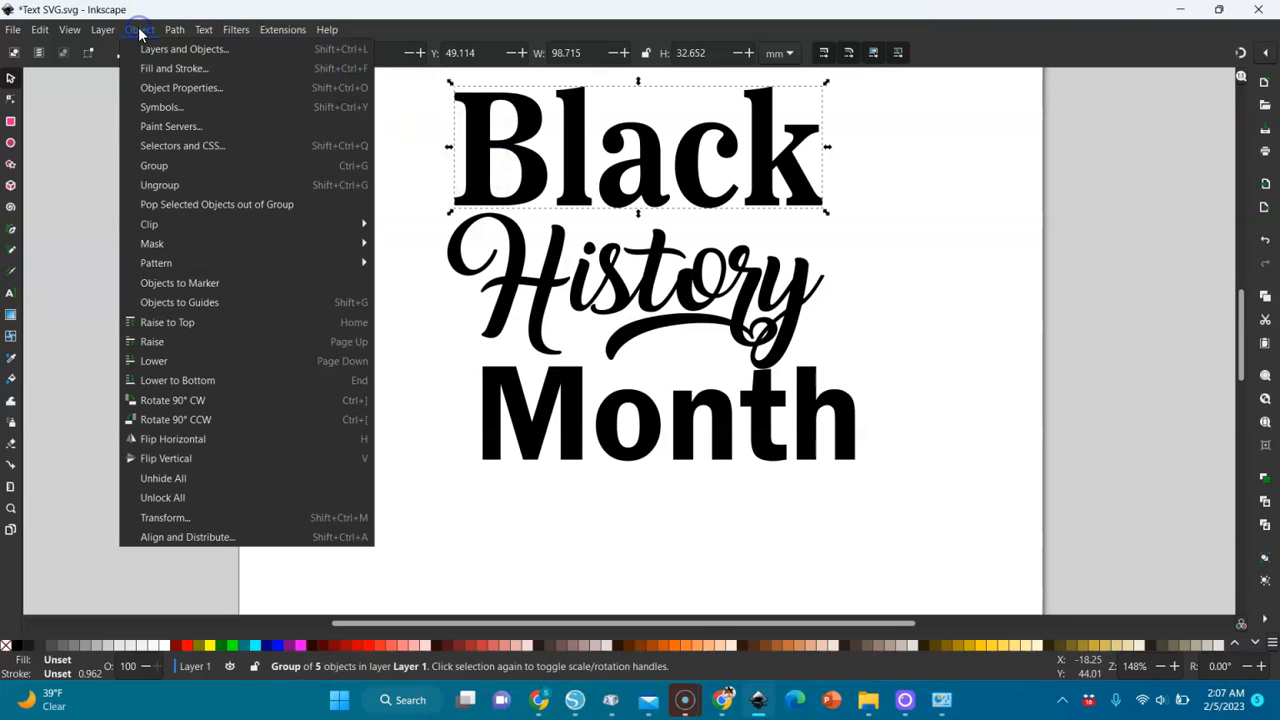
{"action": "left_click", "coordinate": [152, 183]}
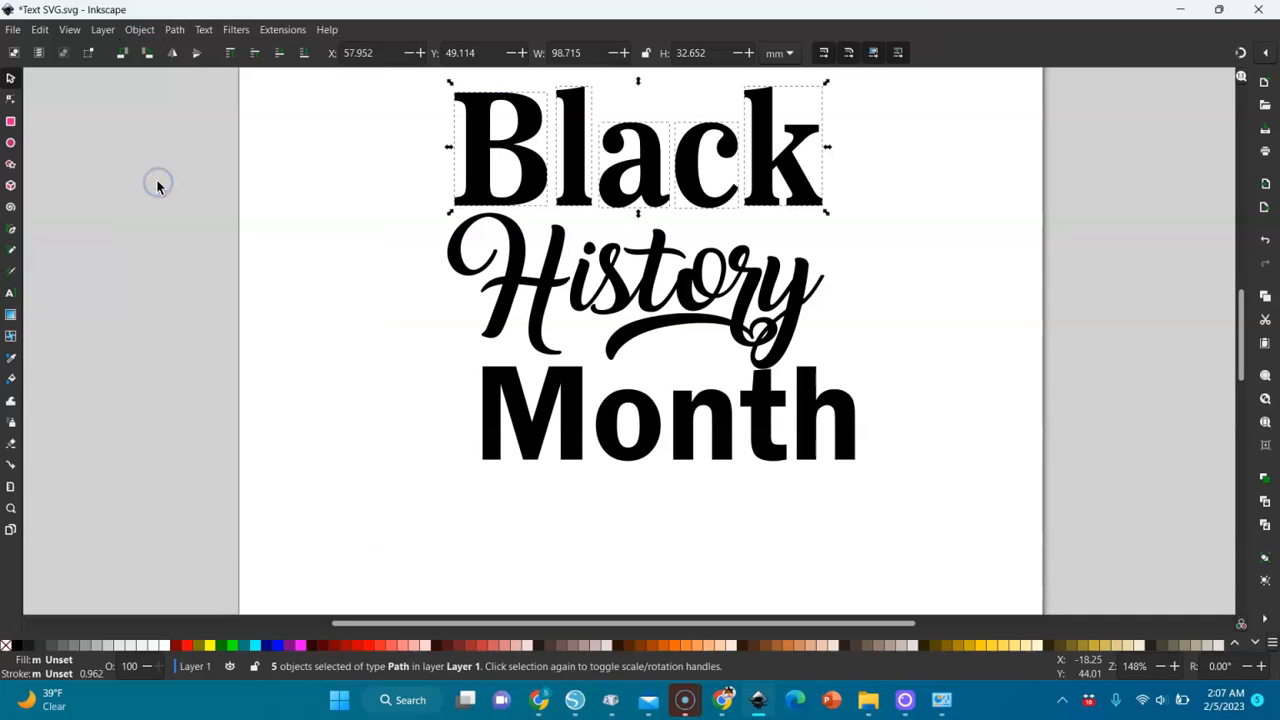
{"action": "left_click", "coordinate": [175, 30]}
{"action": "left_click", "coordinate": [187, 108]}
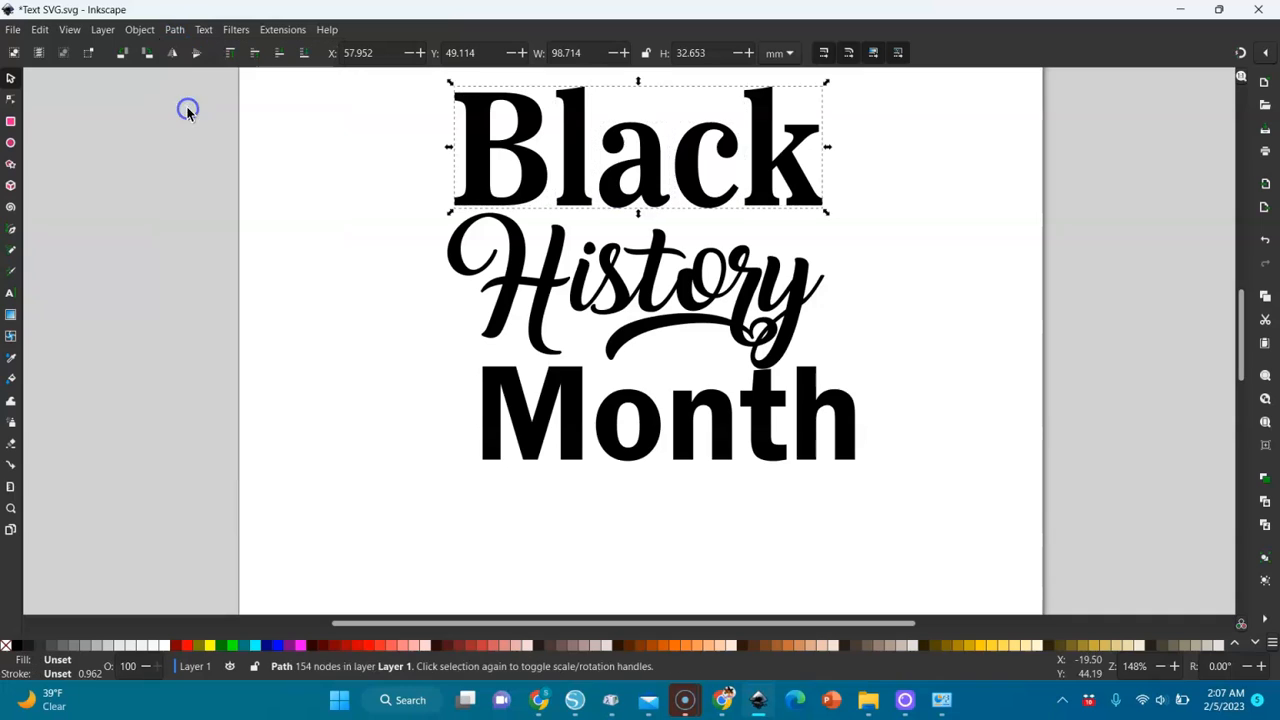
- Convert the word "Month" to paths and union its ungrouped letters into one path
{"action": "left_click", "coordinate": [545, 415]}
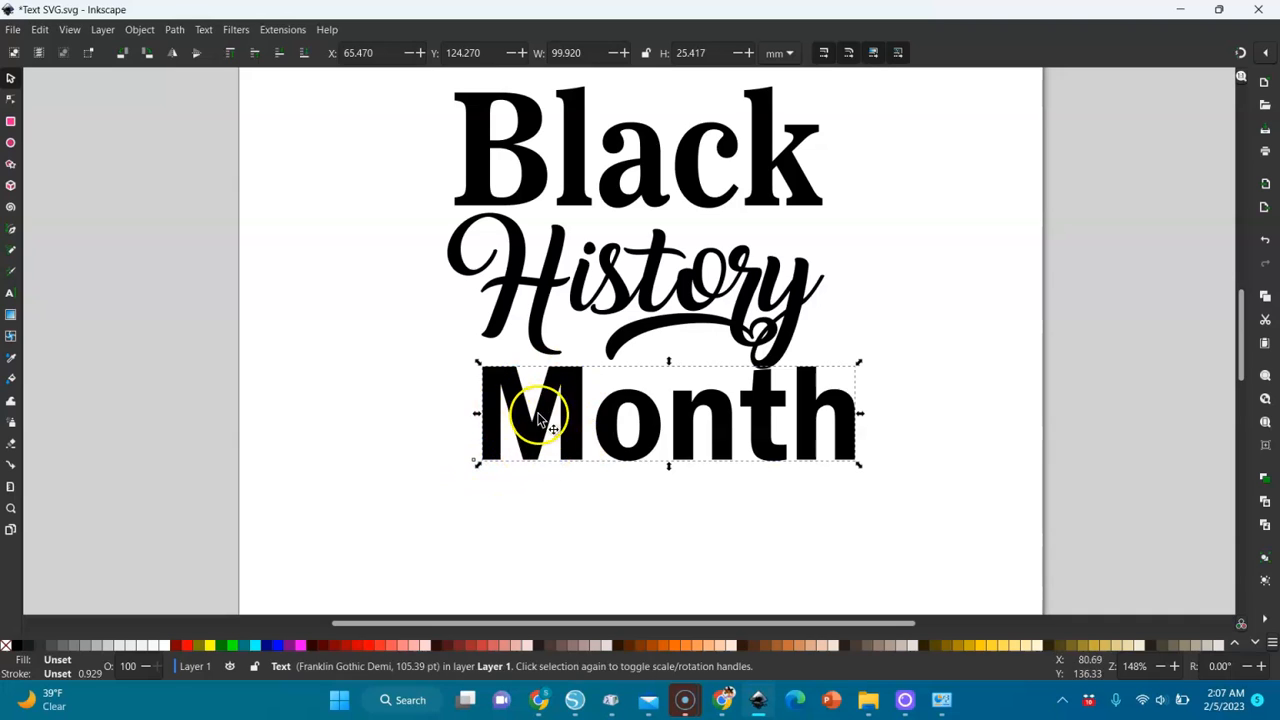
{"action": "left_click", "coordinate": [175, 30]}
{"action": "left_click", "coordinate": [211, 49]}
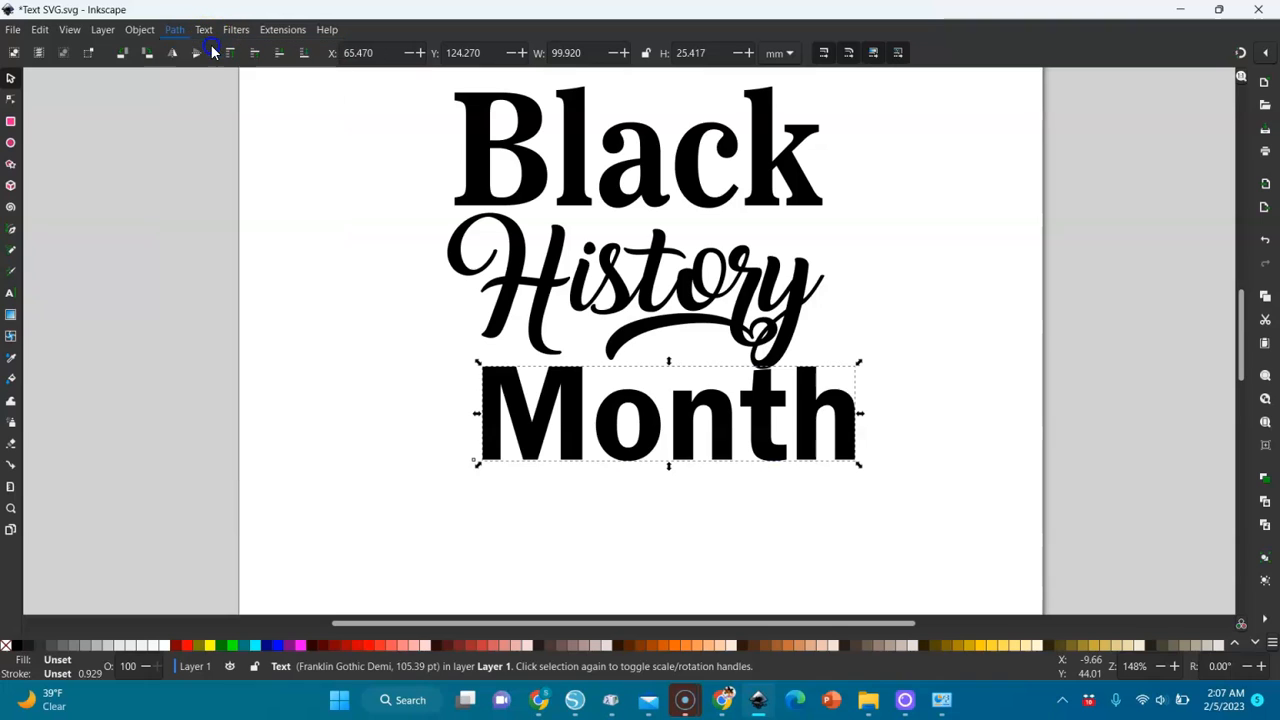
{"action": "left_click", "coordinate": [139, 30]}
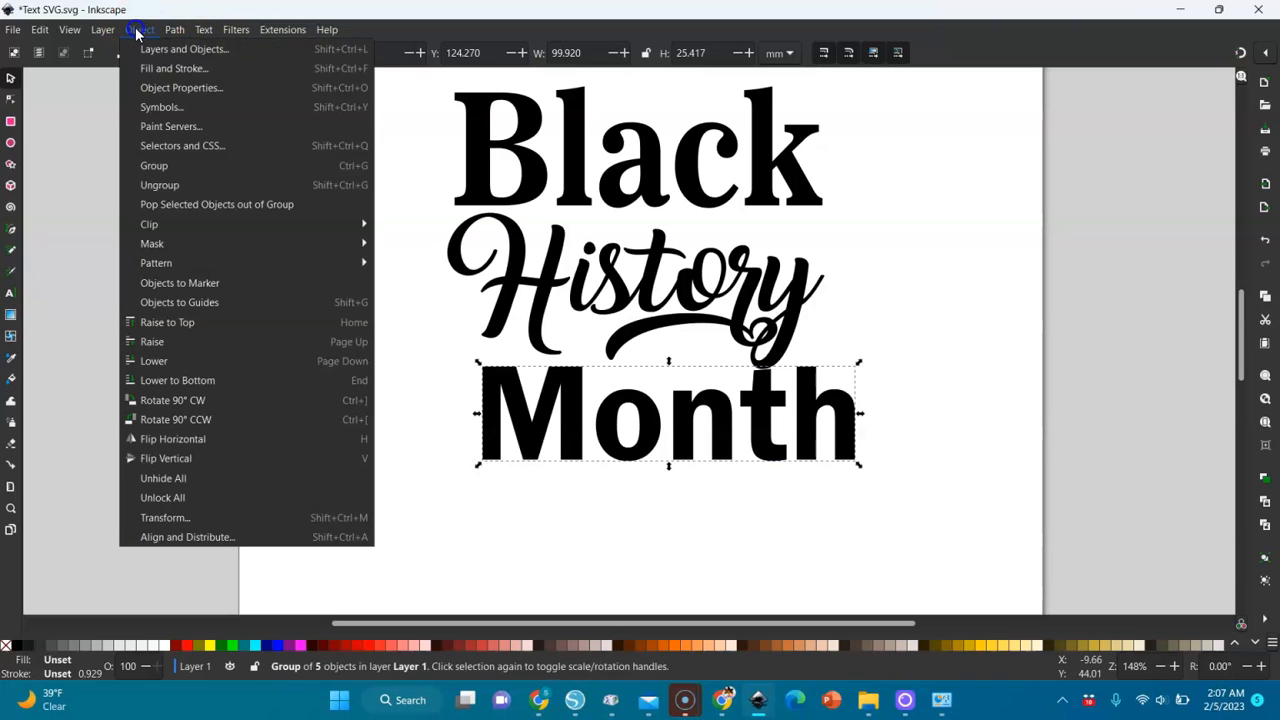
{"action": "left_click", "coordinate": [150, 176]}
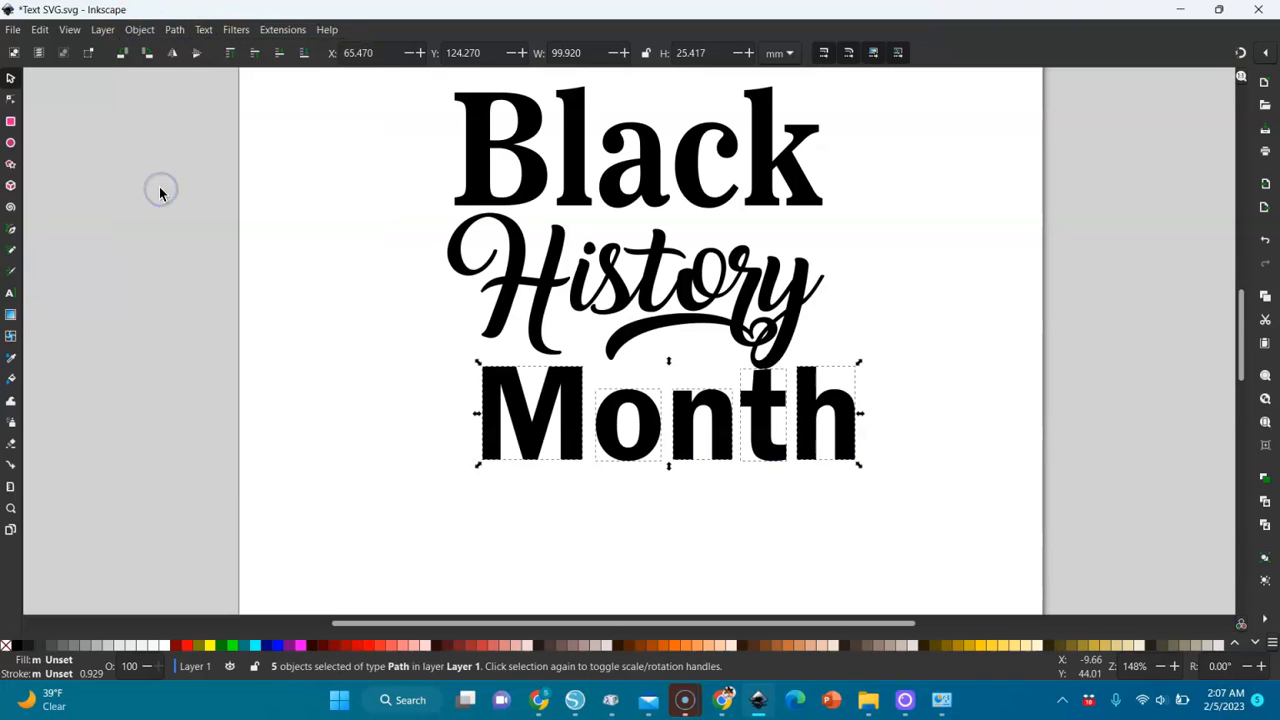
{"action": "left_click", "coordinate": [176, 30]}
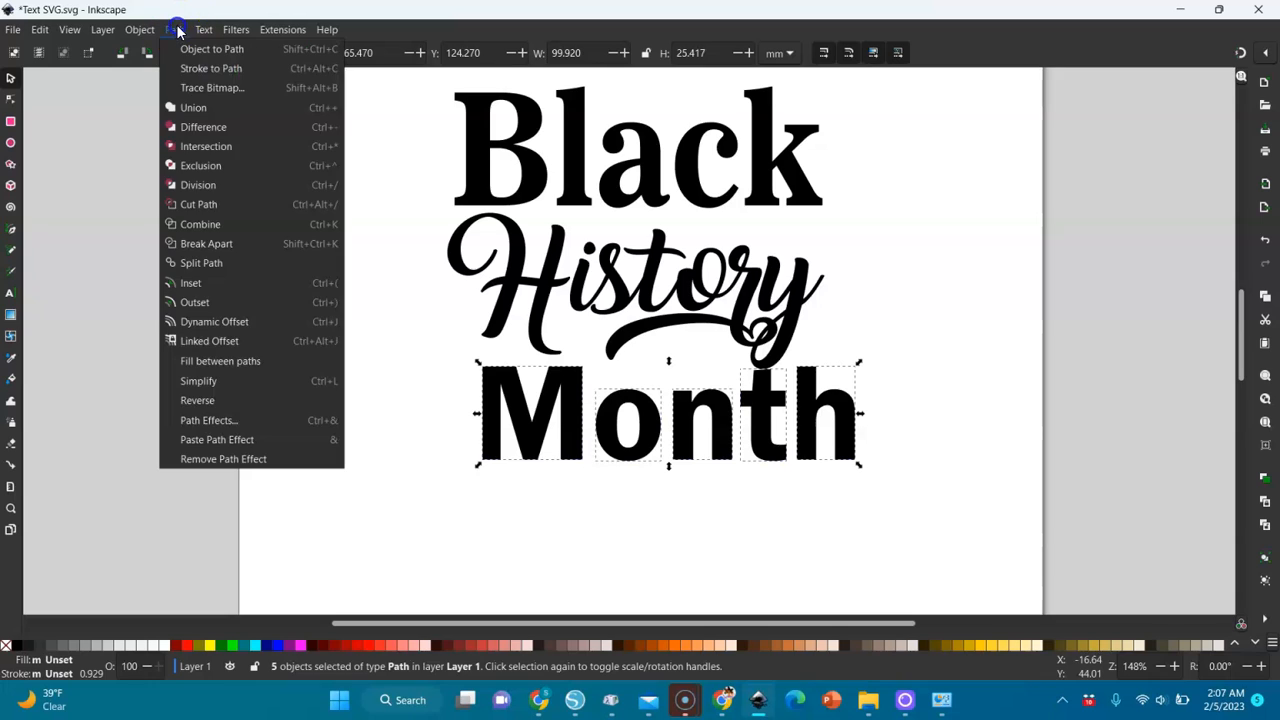
{"action": "left_click", "coordinate": [186, 107]}
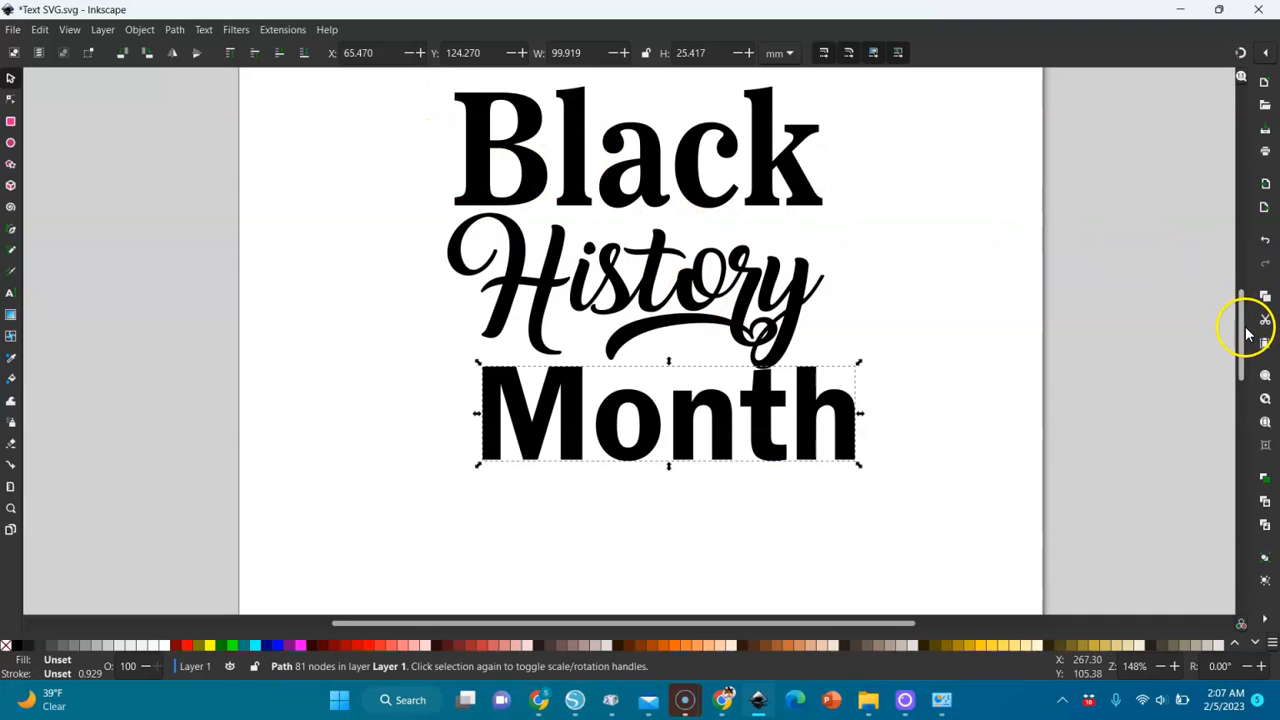
- Widen "History" to about 104 mm and "Month" to about 106 mm, starting "Month" level with the left edge of "Black"
{"action": "mouse_move", "coordinate": [1241, 329]}
{"action": "left_mouse_down"}
{"action": "mouse_move", "coordinate": [1241, 315]}
{"action": "mouse_move", "coordinate": [1243, 330]}
{"action": "left_mouse_up"}
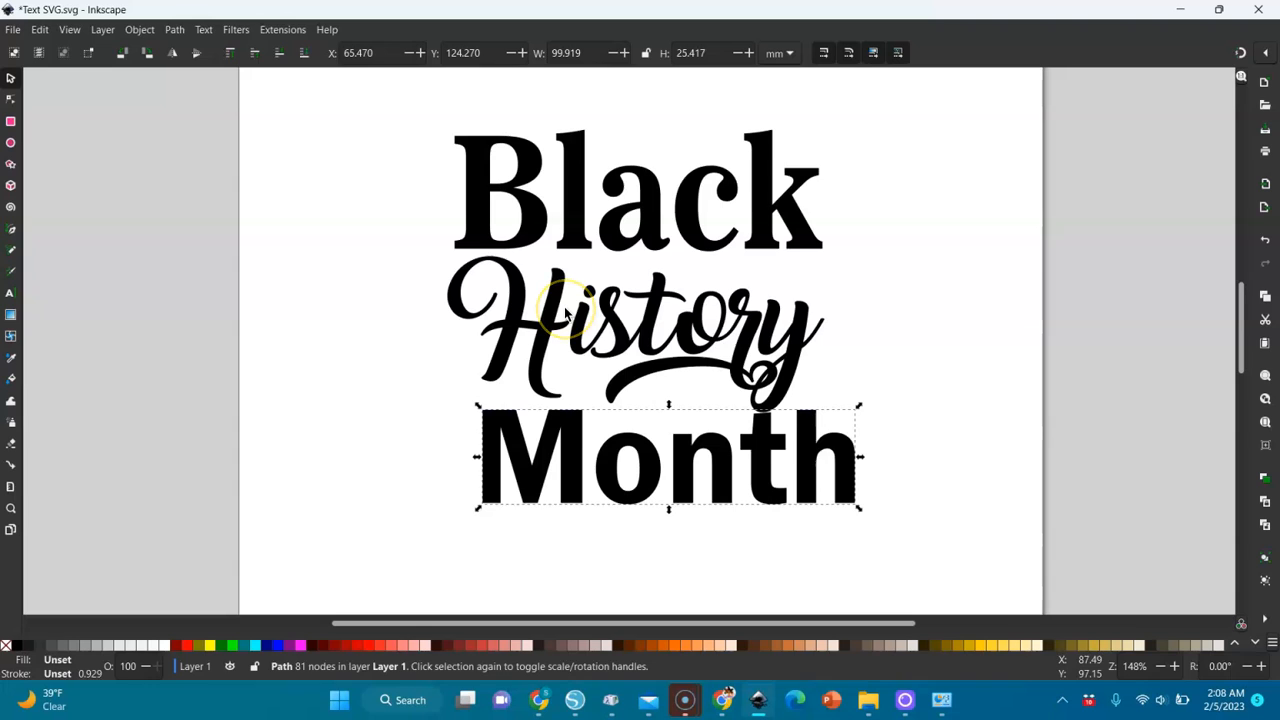
{"action": "left_click", "coordinate": [652, 229]}
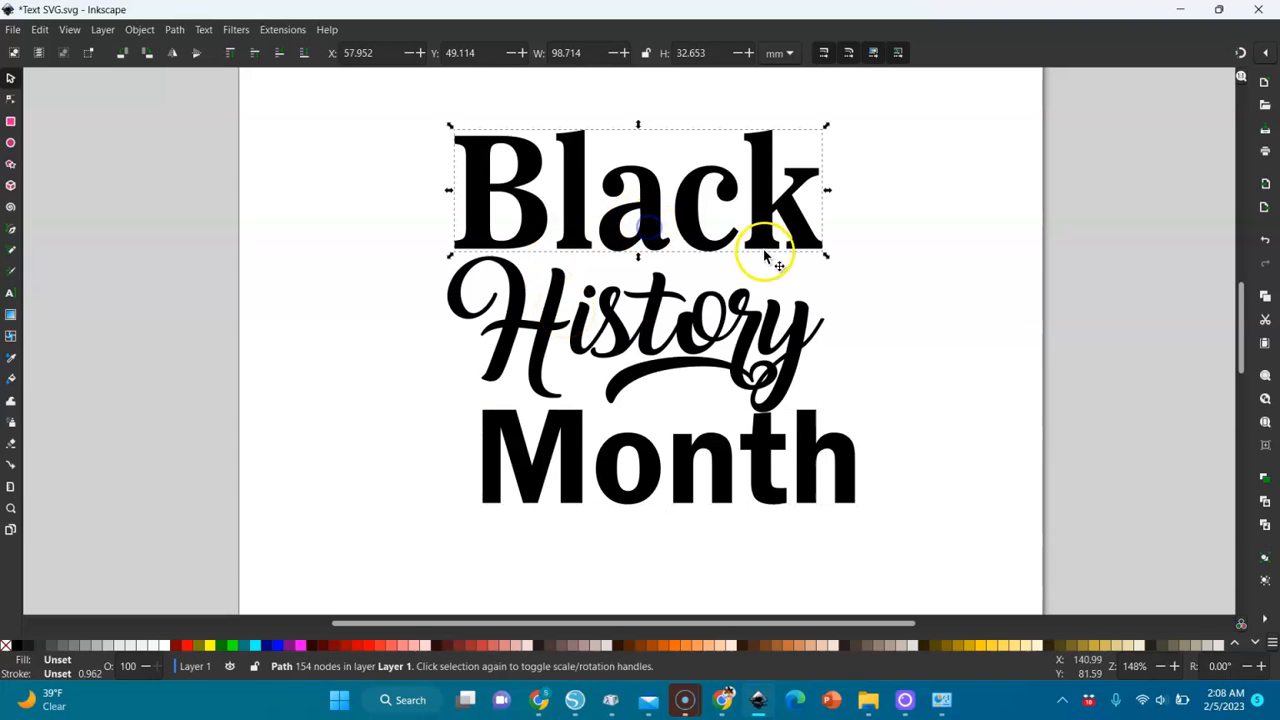
{"action": "left_click", "coordinate": [712, 328]}
{"action": "left_click_drag", "start_coordinate": [684, 333], "coordinate": [681, 334]}
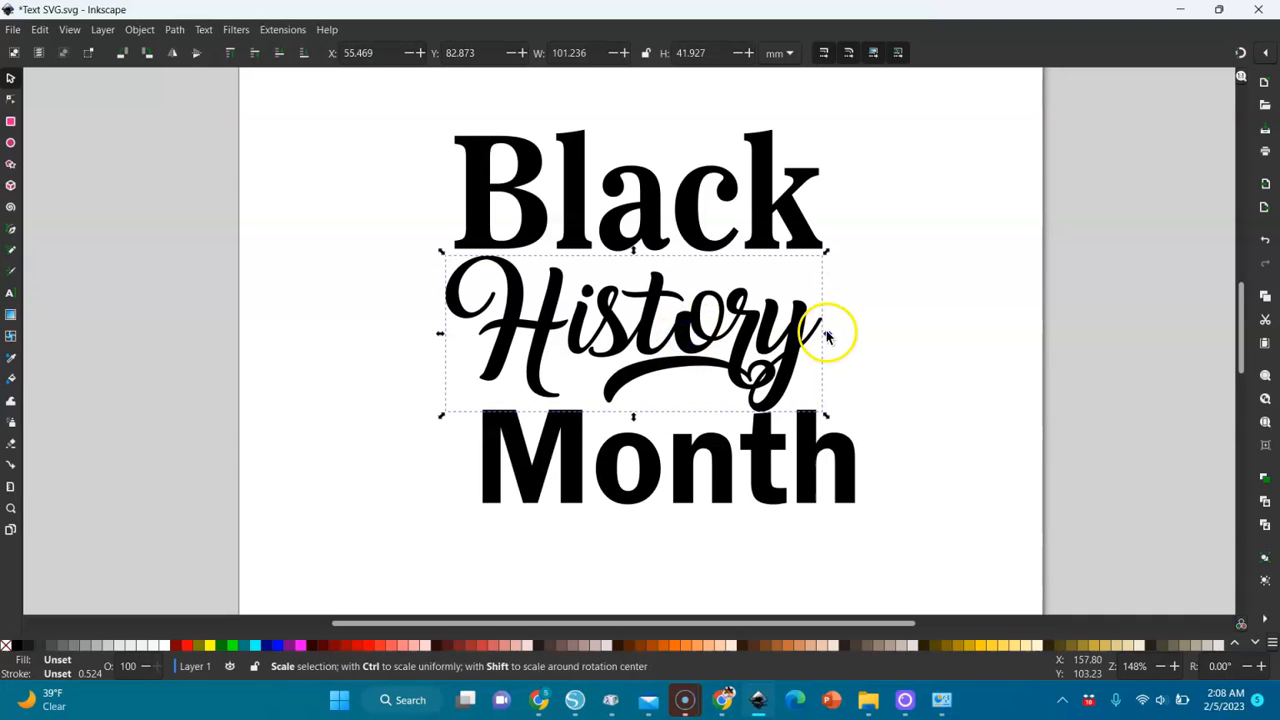
{"action": "left_click_drag", "start_coordinate": [826, 336], "coordinate": [838, 333]}
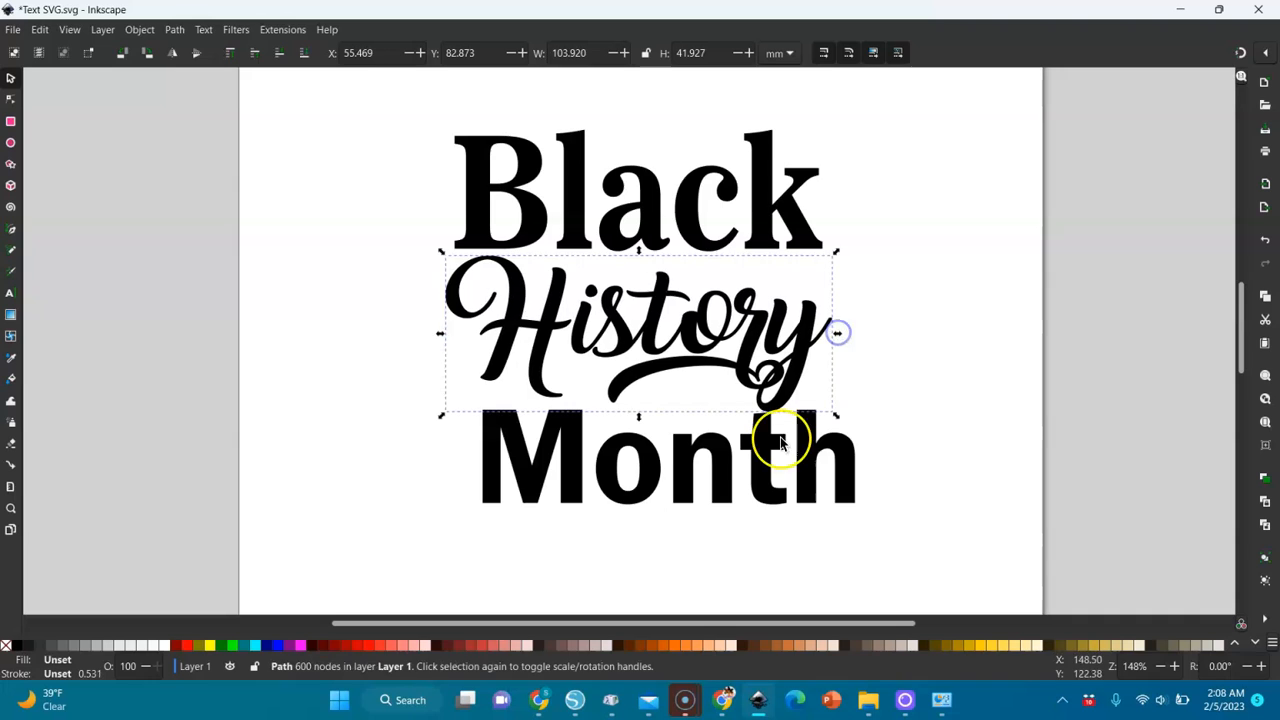
{"action": "left_click_drag", "start_coordinate": [570, 477], "coordinate": [541, 476]}
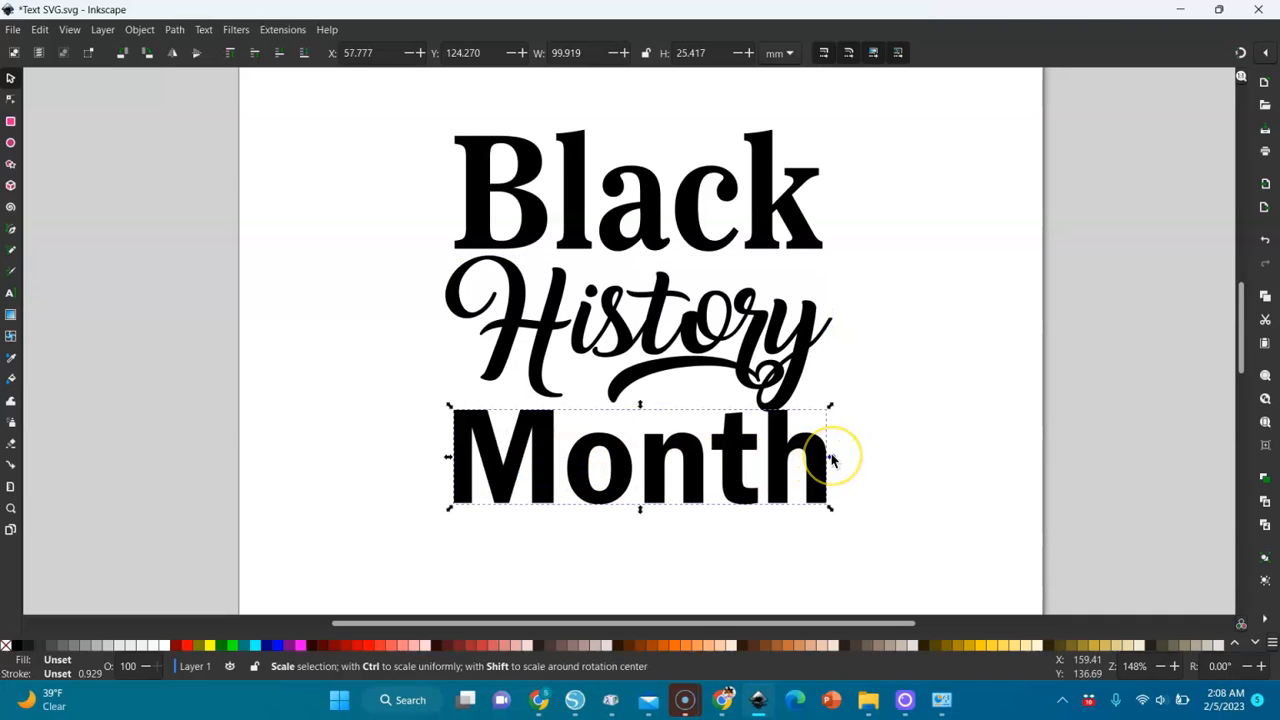
{"action": "left_click_drag", "start_coordinate": [832, 459], "coordinate": [854, 455]}
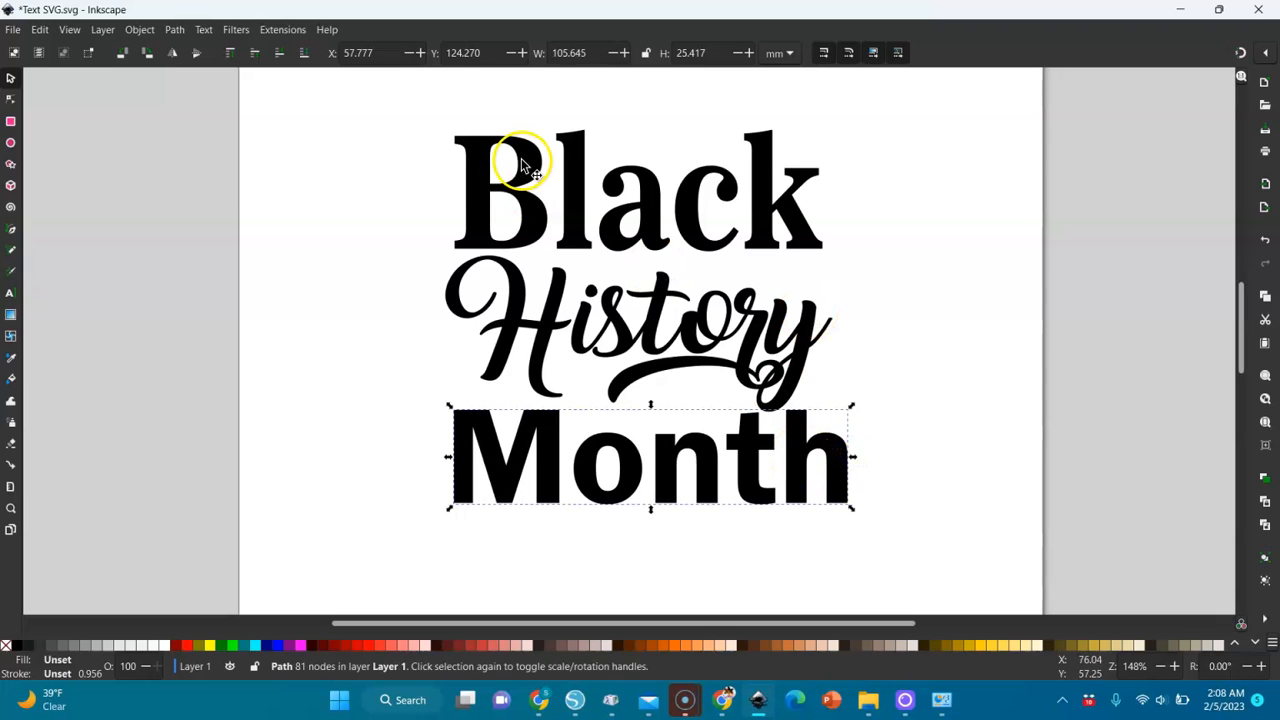
- Center all three words on a common vertical axis relative to the selection area and distribute them with even vertical gaps
{"action": "left_click_drag", "start_coordinate": [370, 107], "coordinate": [927, 567]}
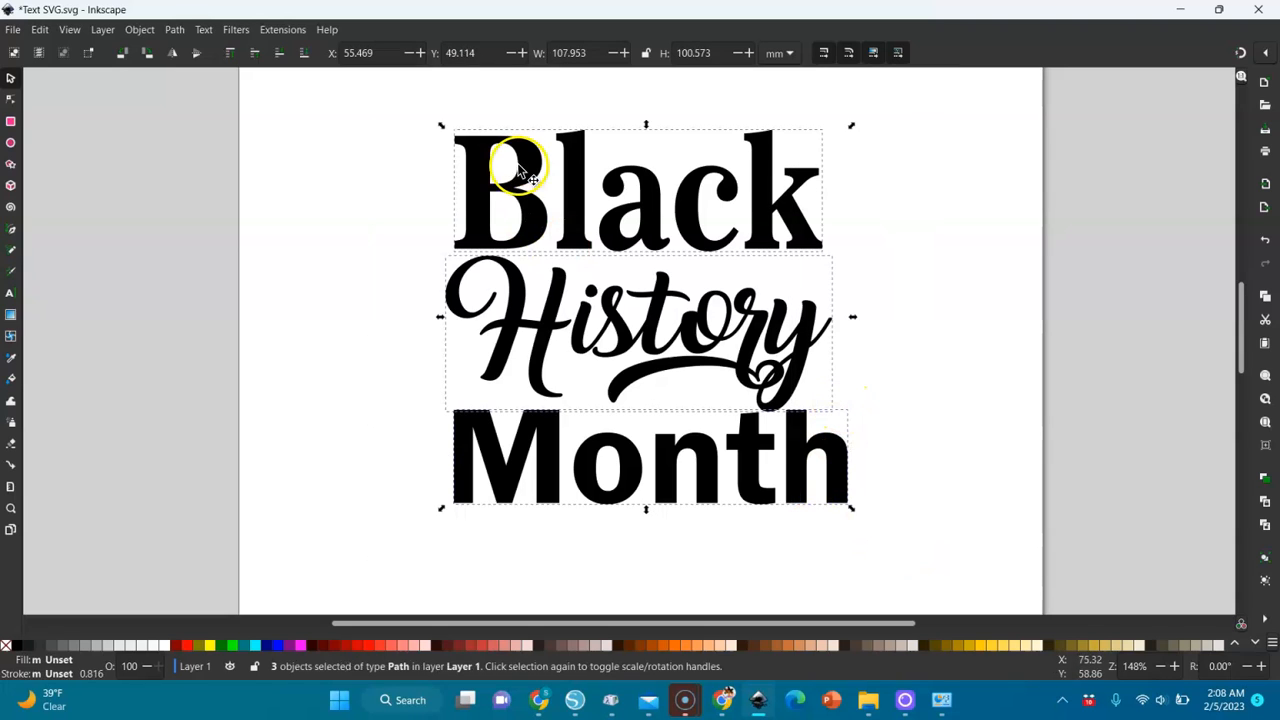
{"action": "left_click", "coordinate": [140, 30]}
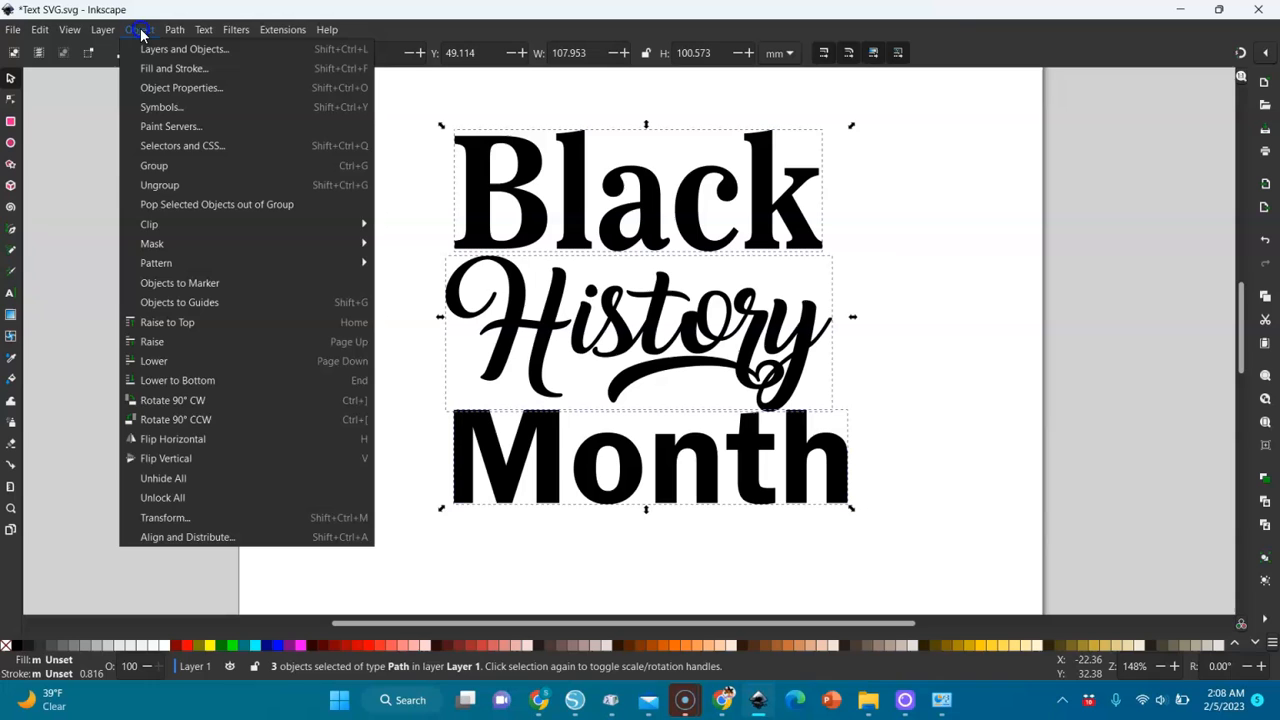
{"action": "left_click", "coordinate": [185, 537]}
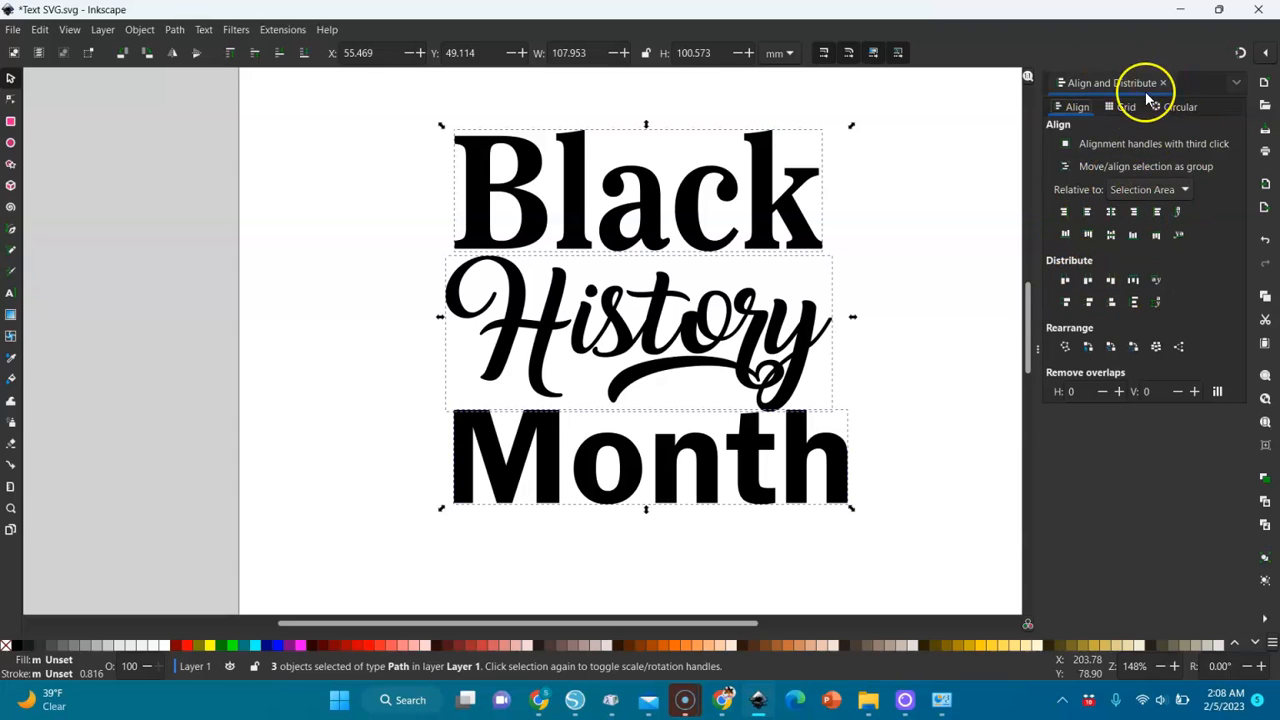
{"action": "left_click", "coordinate": [1111, 211]}
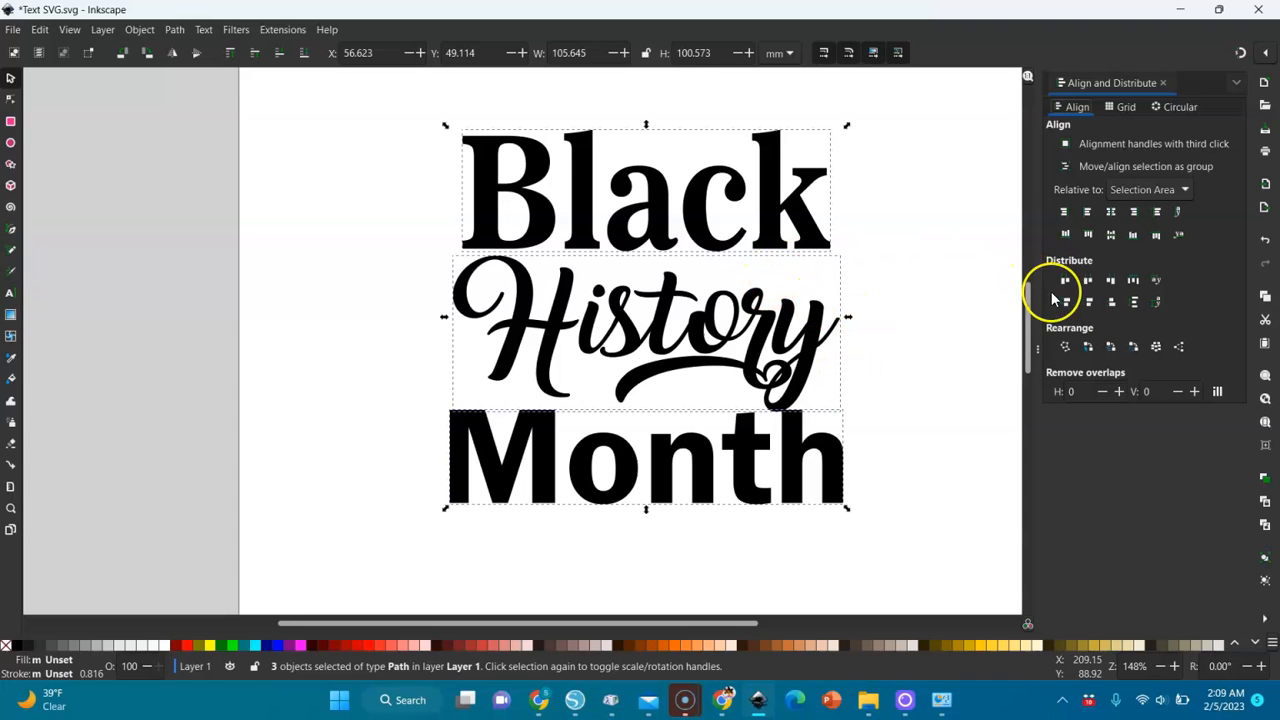
{"action": "left_click", "coordinate": [1134, 303]}
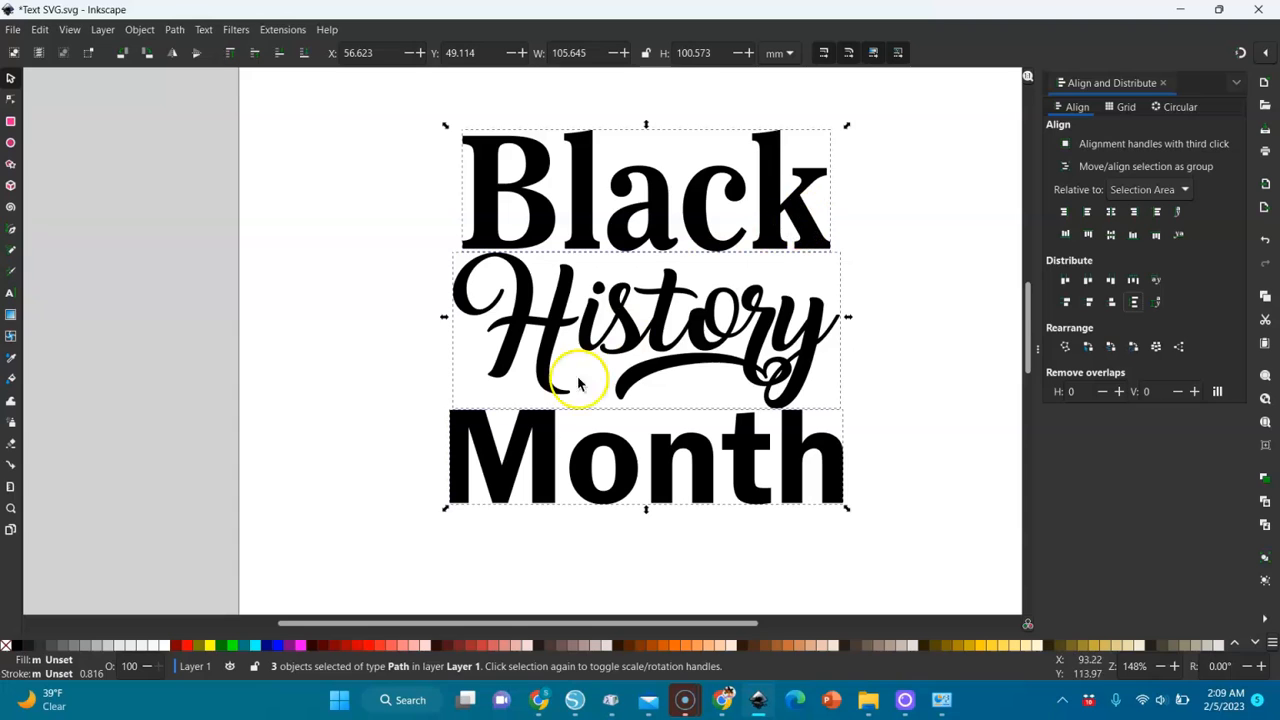
{"action": "left_click", "coordinate": [1135, 302]}
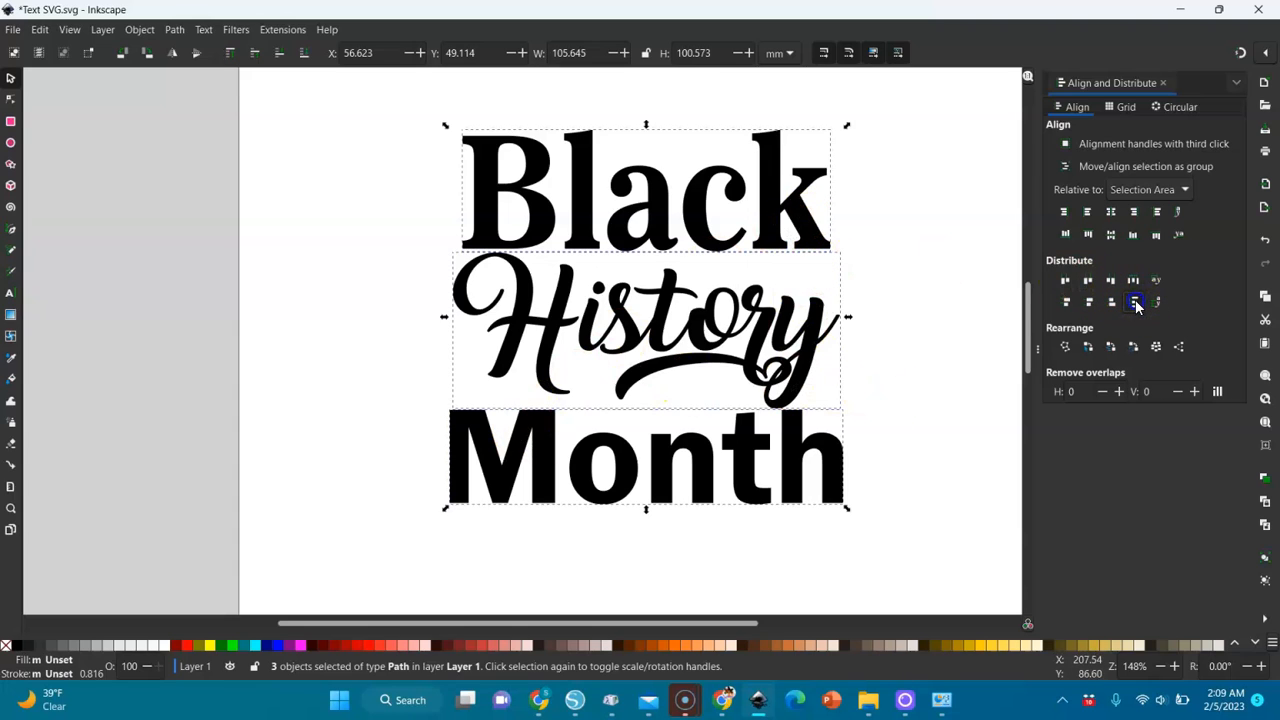
{"action": "left_click", "coordinate": [930, 352]}
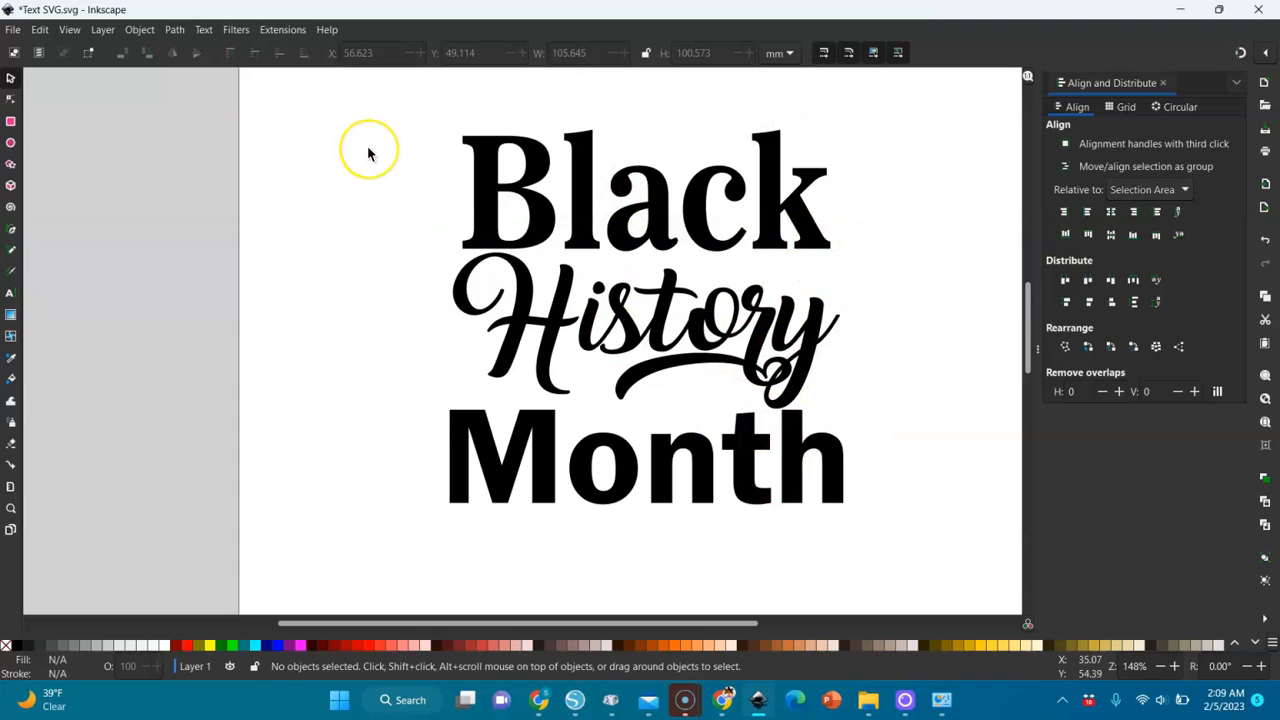
- Fill "Black" with red (#FF0000), "History" with golden yellow (#FFCC00) and "Month" with dark green
{"action": "left_click", "coordinate": [490, 218]}
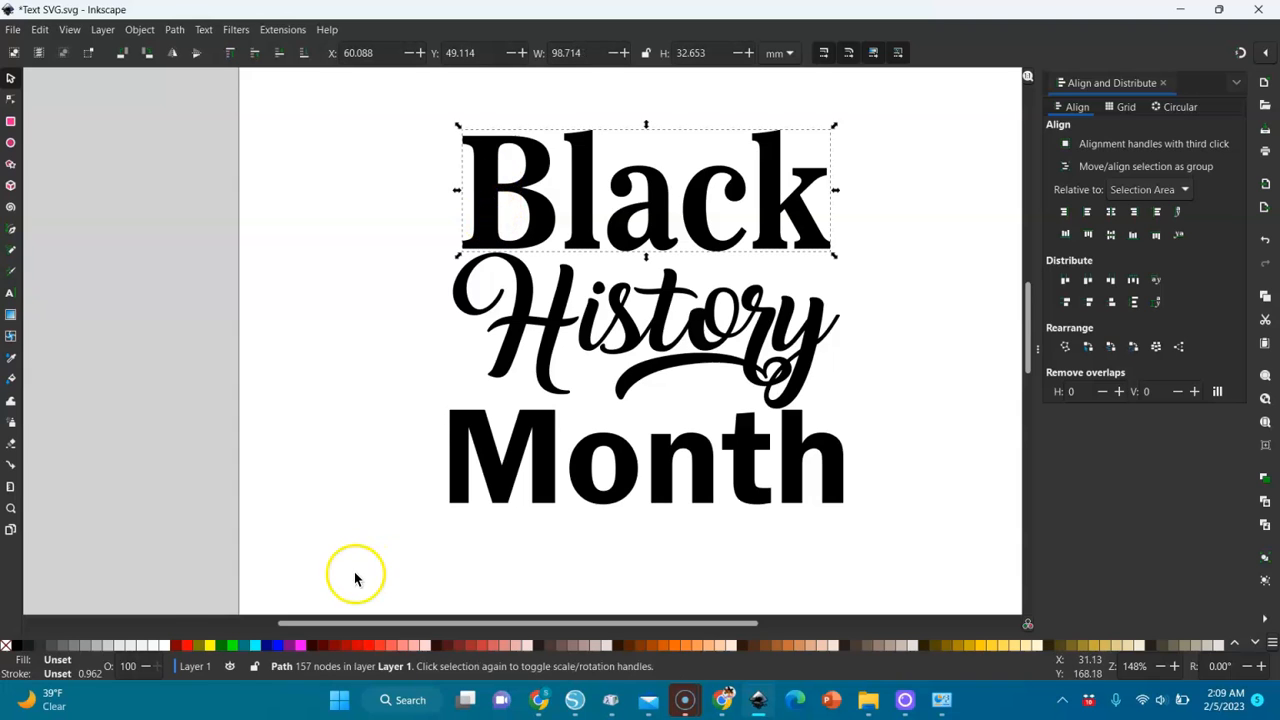
{"action": "left_click", "coordinate": [185, 647]}
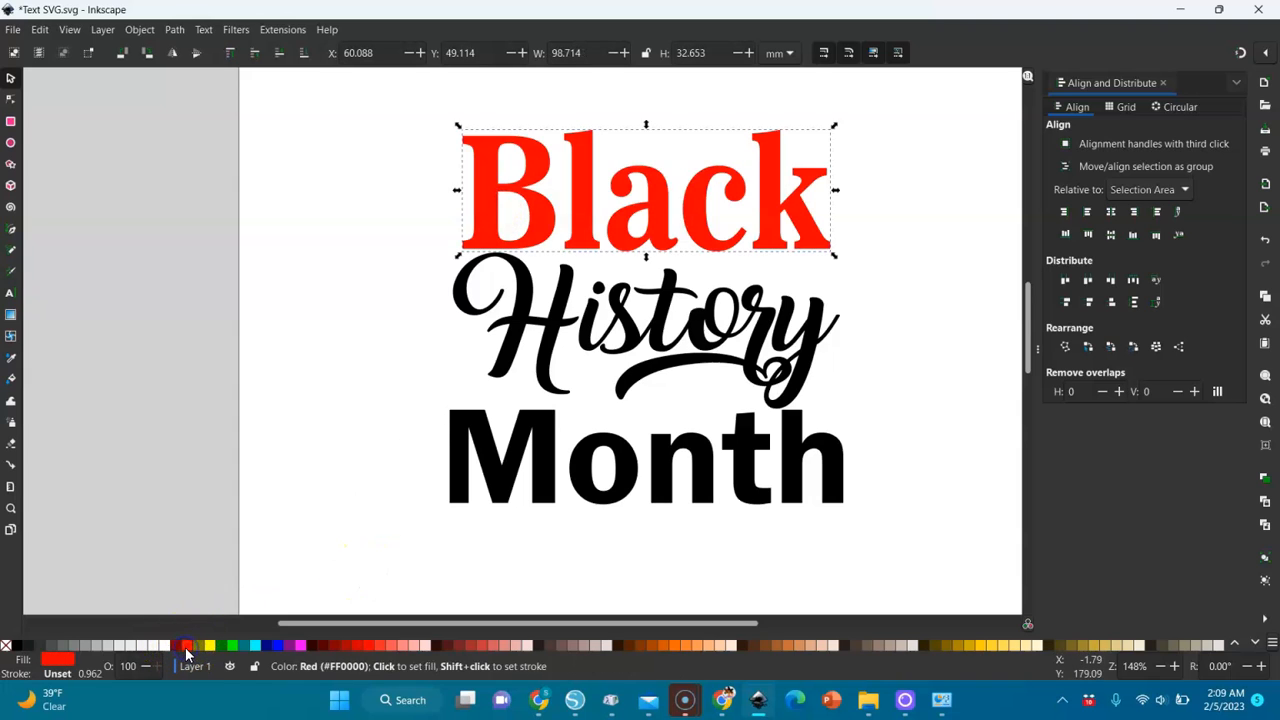
{"action": "left_click", "coordinate": [596, 344]}
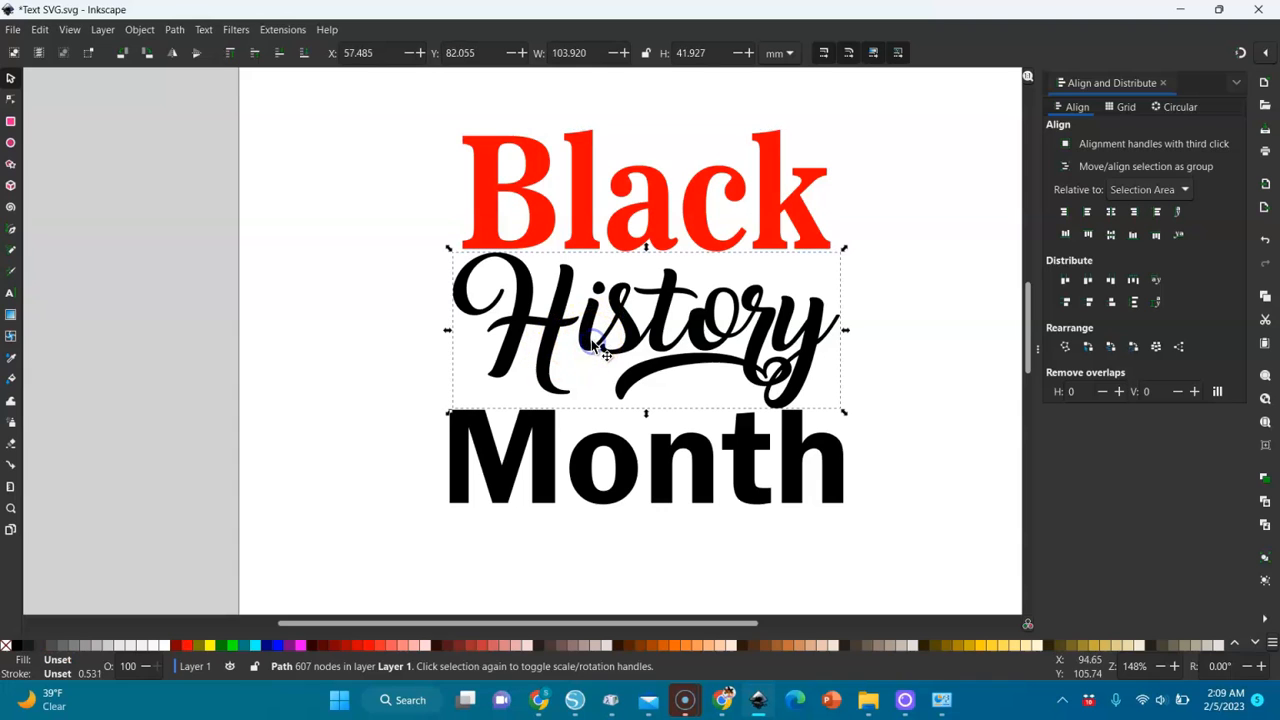
{"action": "left_click", "coordinate": [985, 647]}
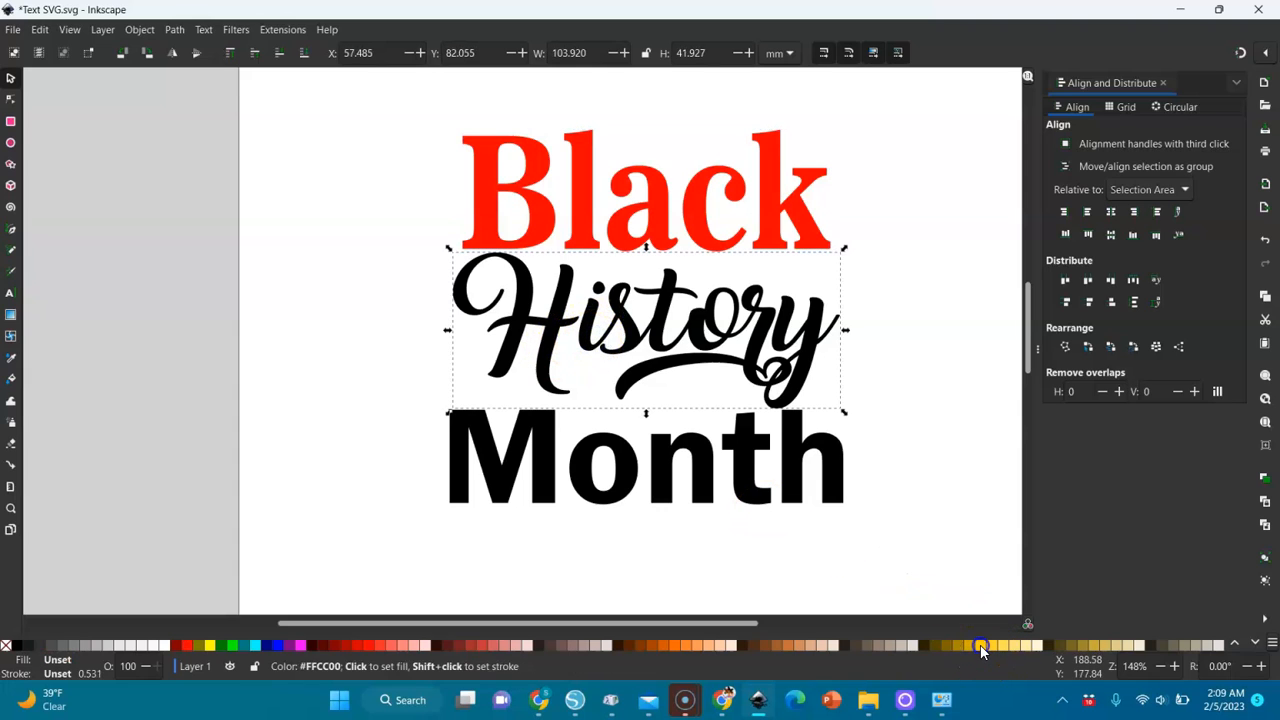
{"action": "left_click", "coordinate": [793, 477]}
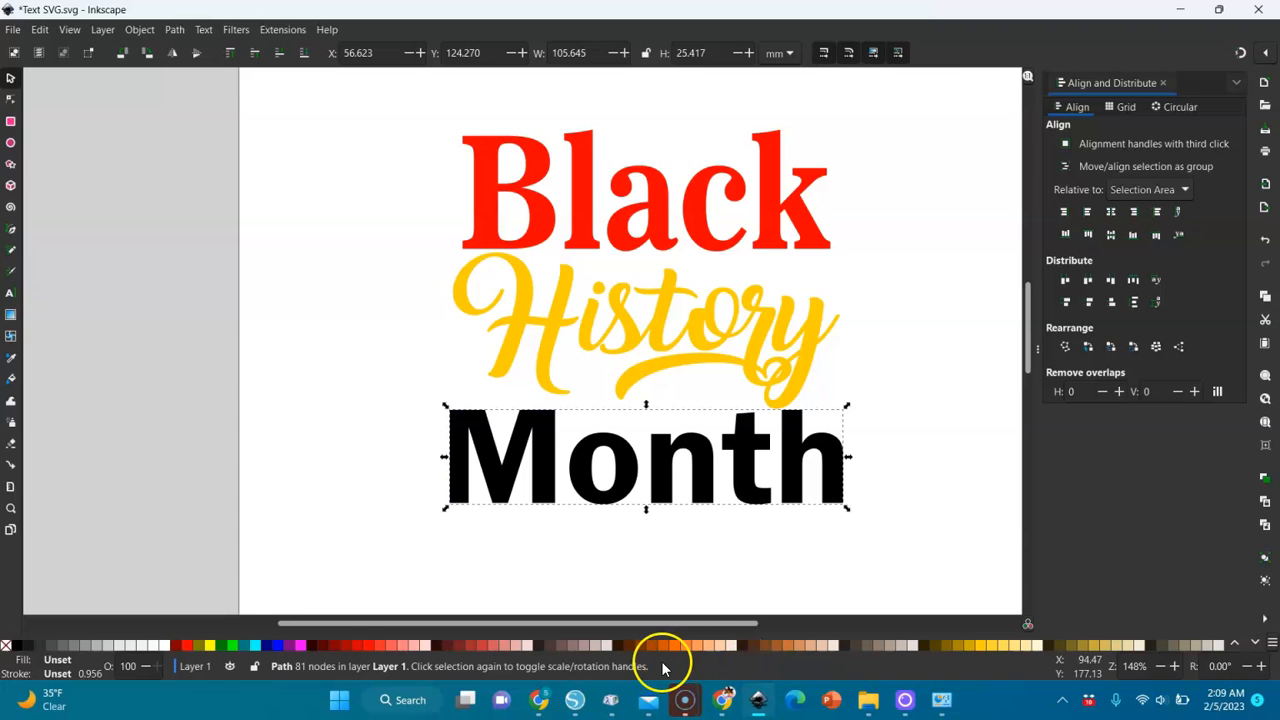
{"action": "left_click", "coordinate": [218, 644]}
{"action": "left_click", "coordinate": [584, 204]}
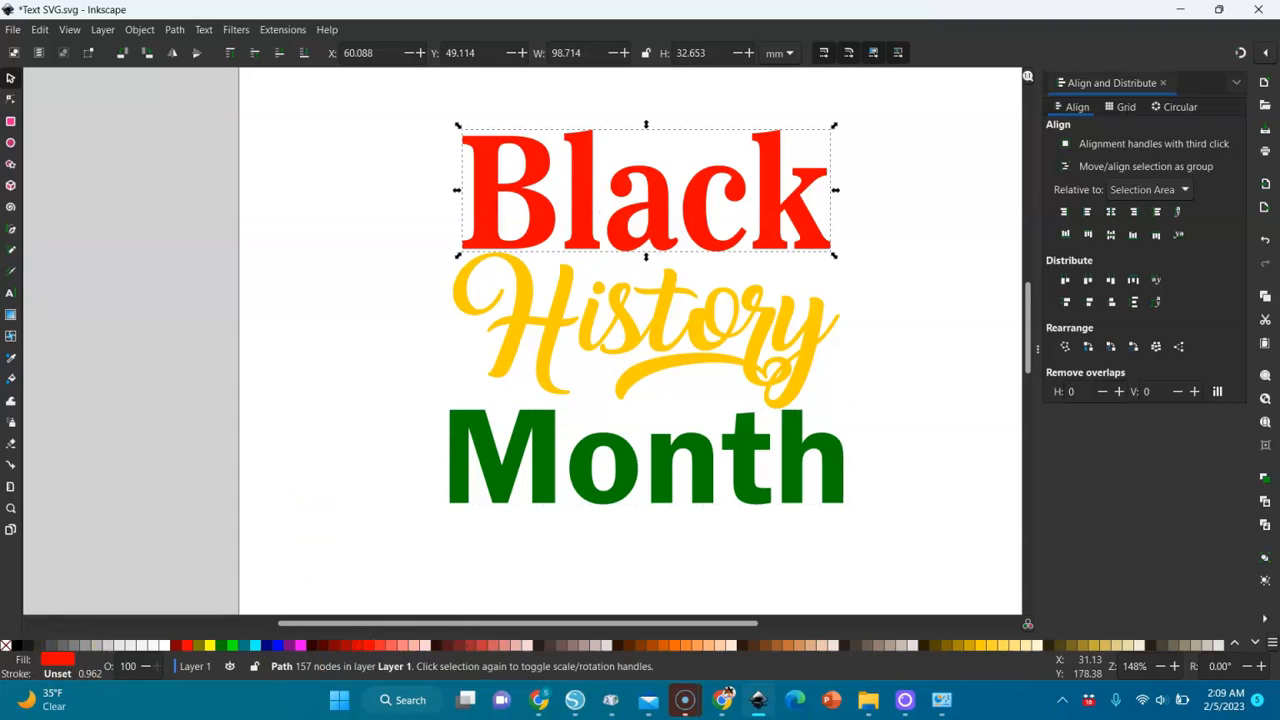
- Change the fill of "Black" to black and the fill of "Month" to bright red
{"action": "left_click", "coordinate": [16, 648]}
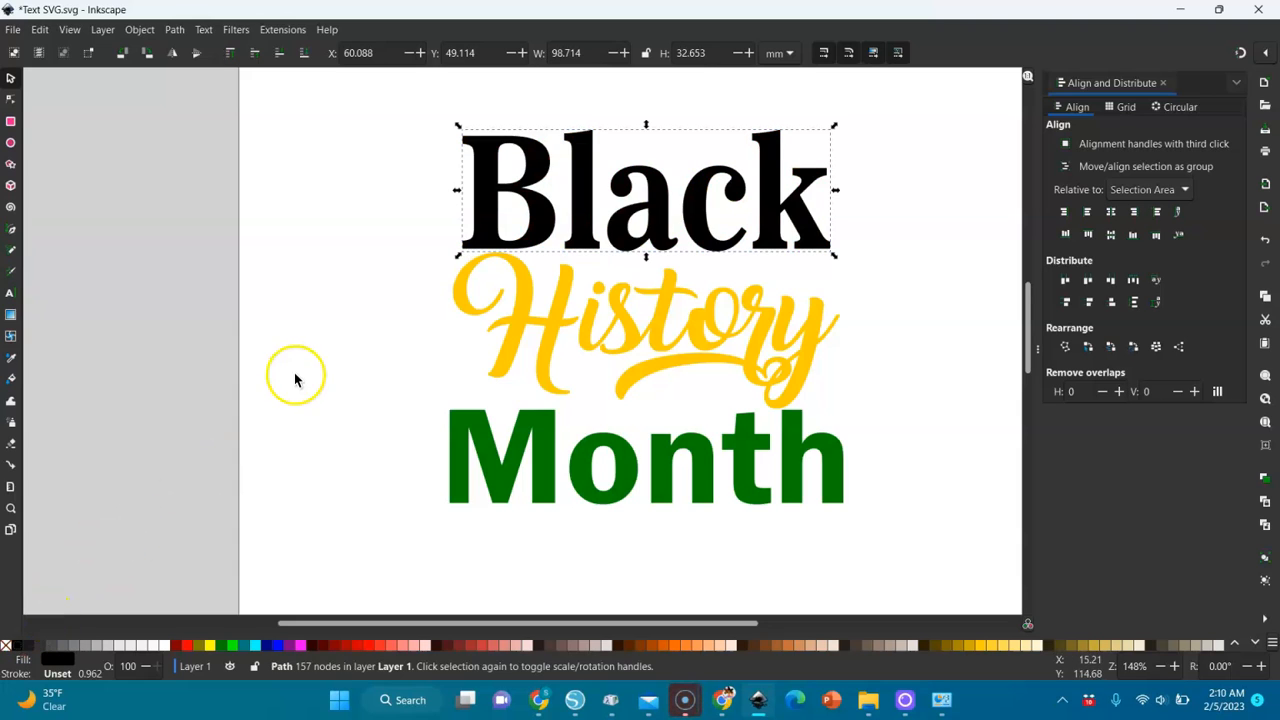
{"action": "left_click", "coordinate": [668, 462]}
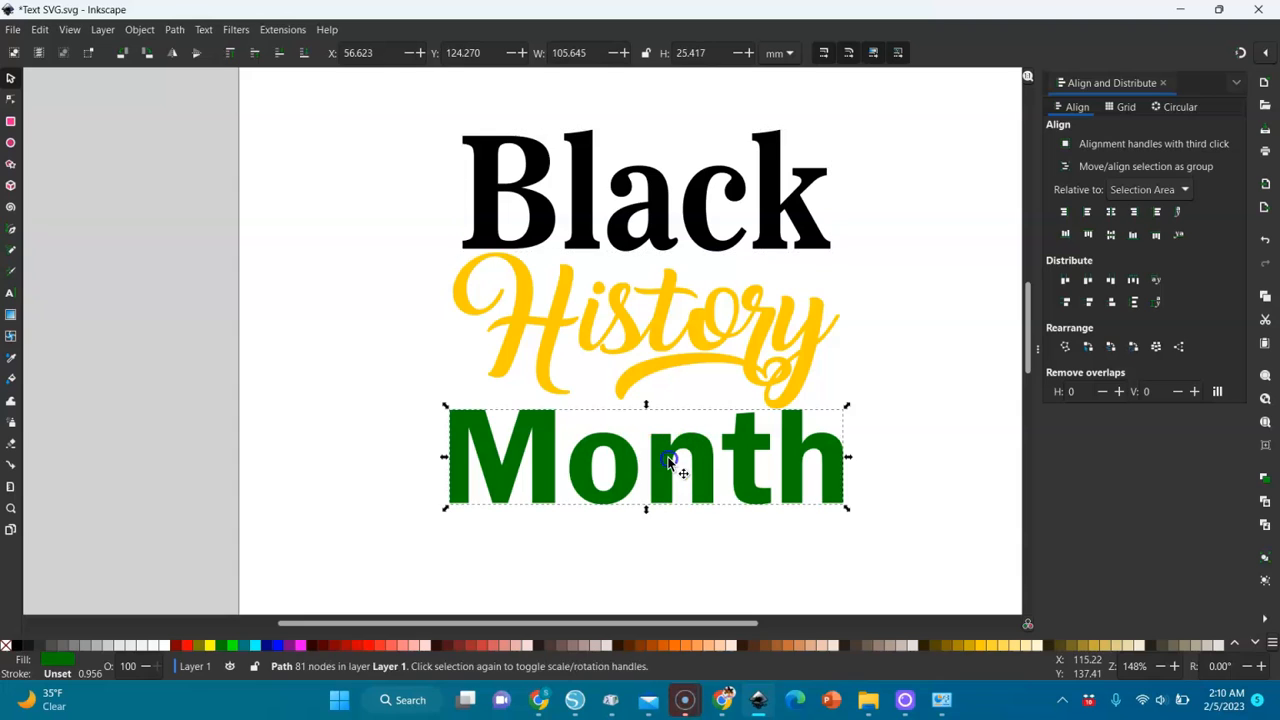
{"action": "left_click", "coordinate": [358, 647]}
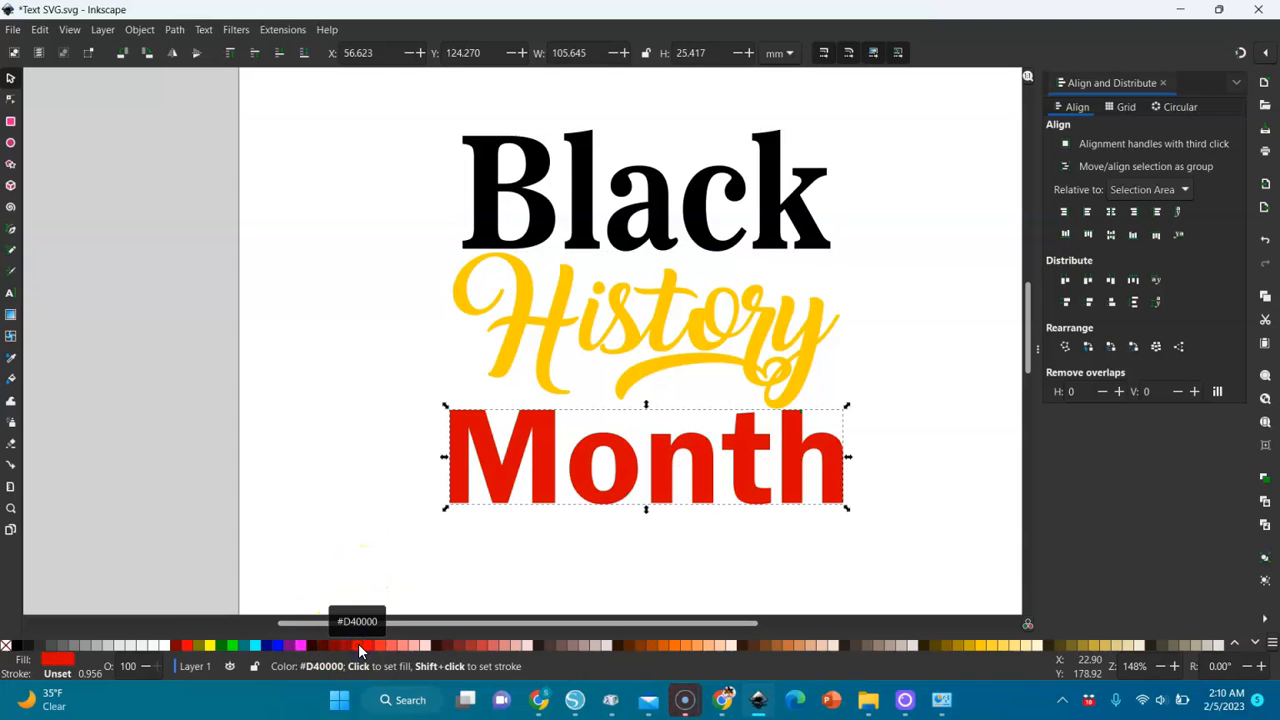
{"action": "left_click", "coordinate": [188, 647]}
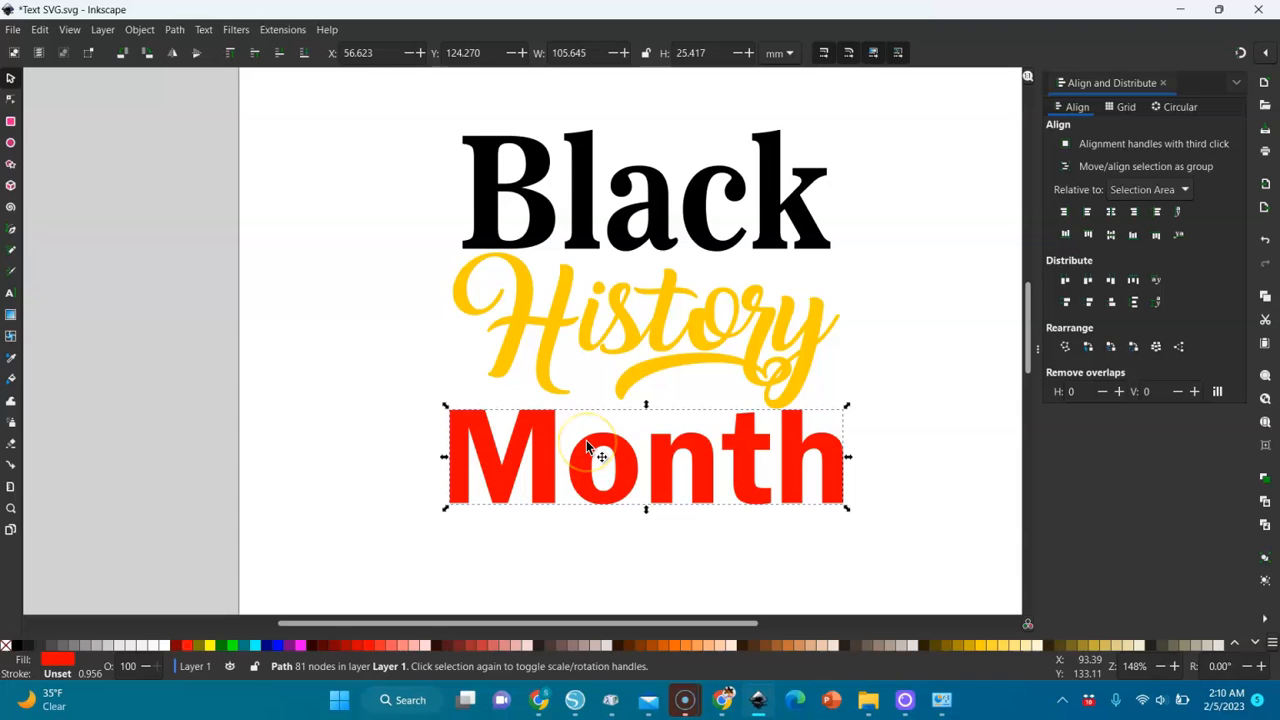
- Group the three words "Black", "History" and "Month" into one object and save the document
{"action": "key", "text": "minus"}
{"action": "key", "text": "minus"}
{"action": "key", "text": "minus"}
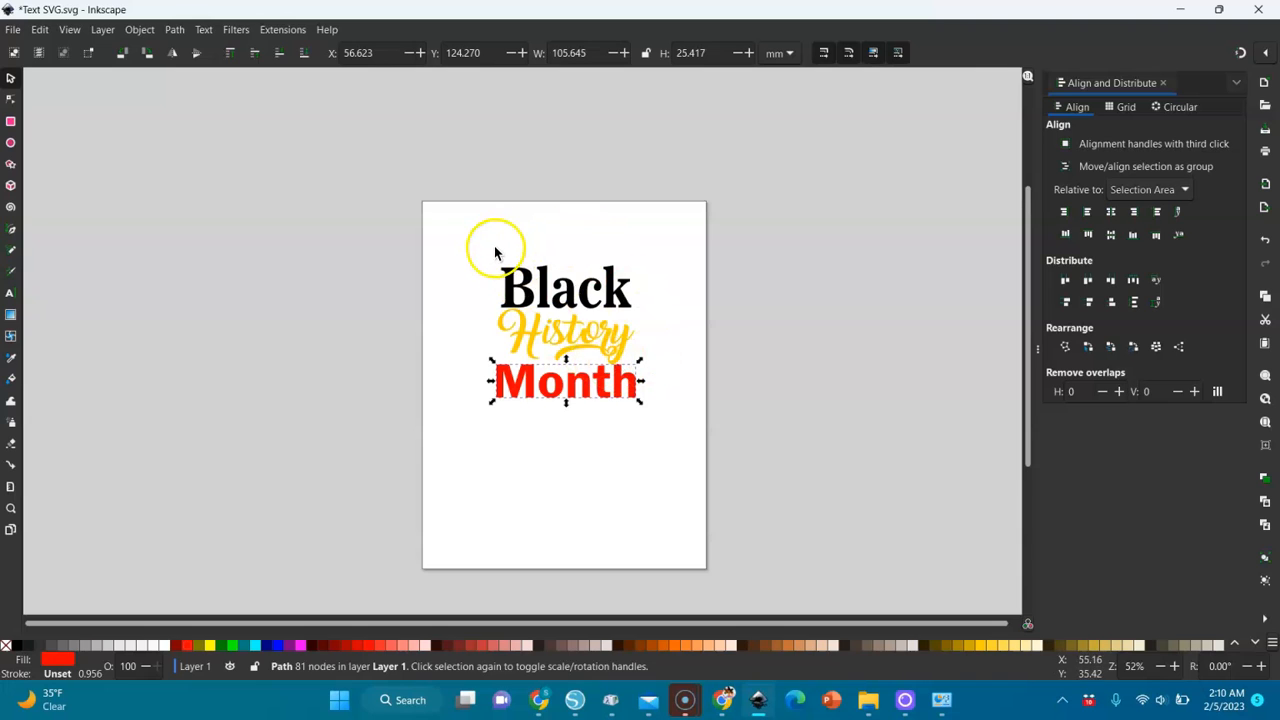
{"action": "left_click_drag", "start_coordinate": [474, 242], "coordinate": [685, 441]}
{"action": "key", "text": "ctrl+g"}
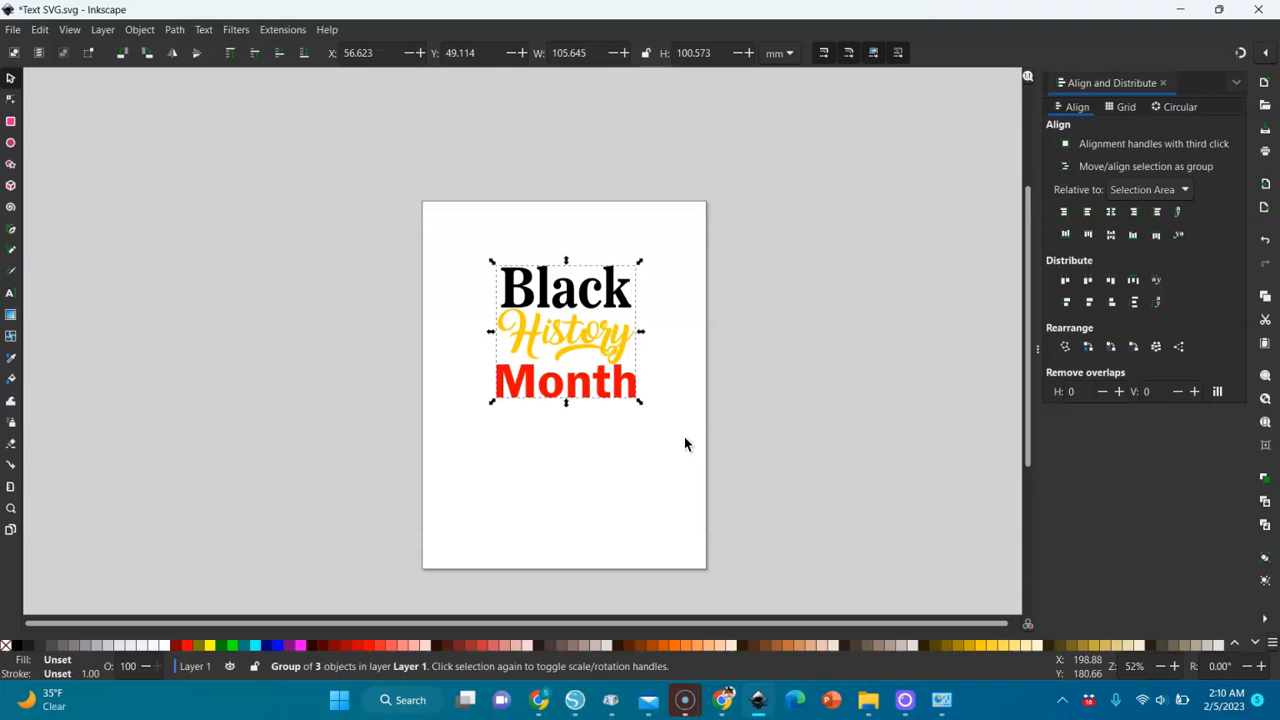
{"action": "left_click", "coordinate": [12, 32]}
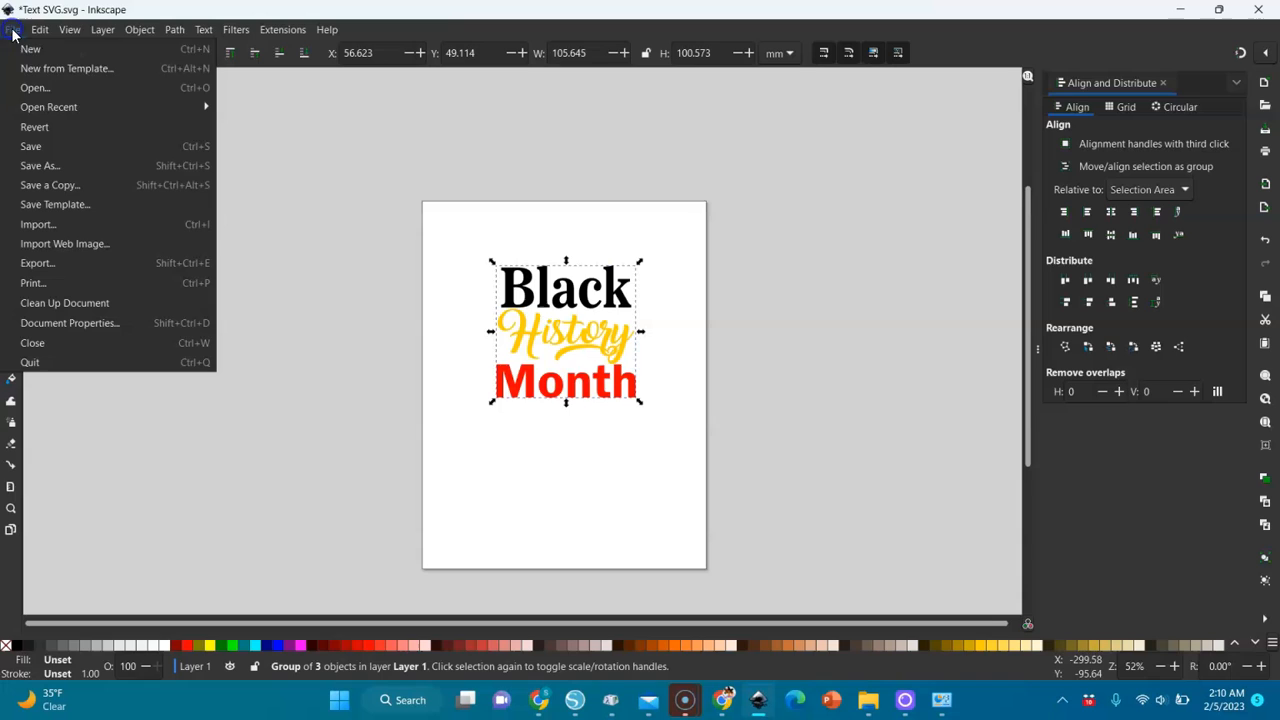
{"action": "left_click", "coordinate": [24, 151]}
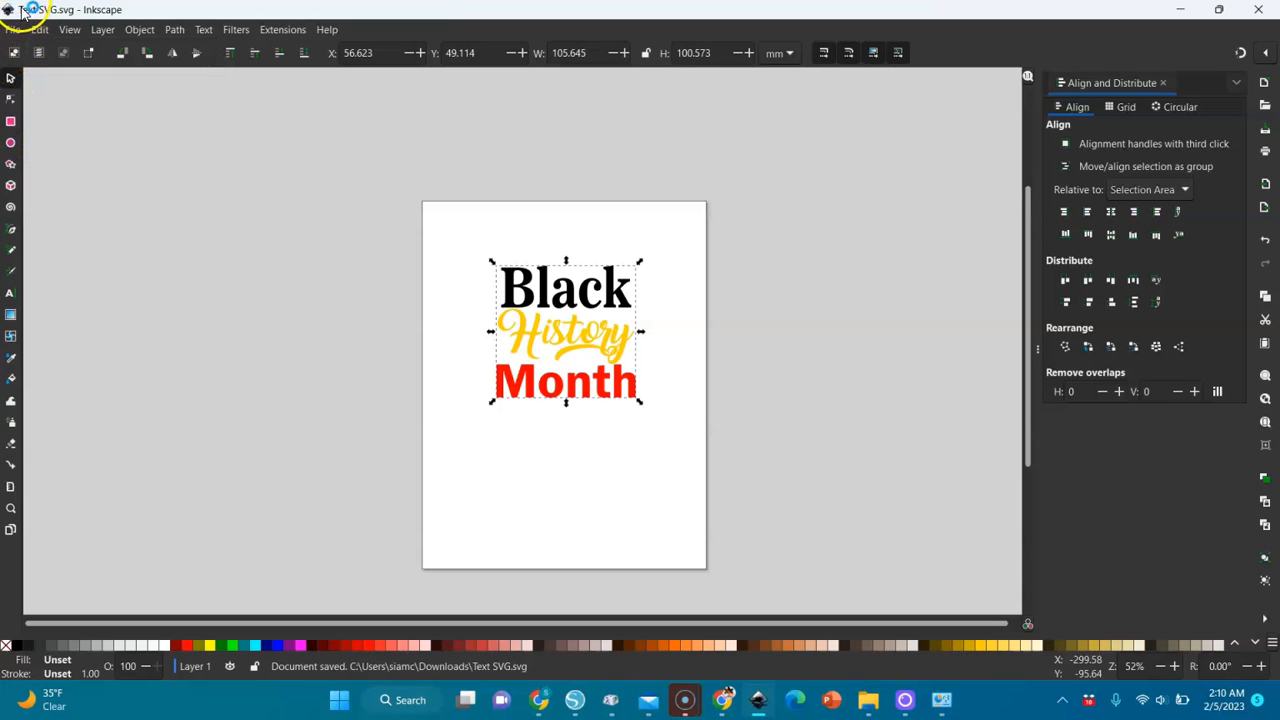